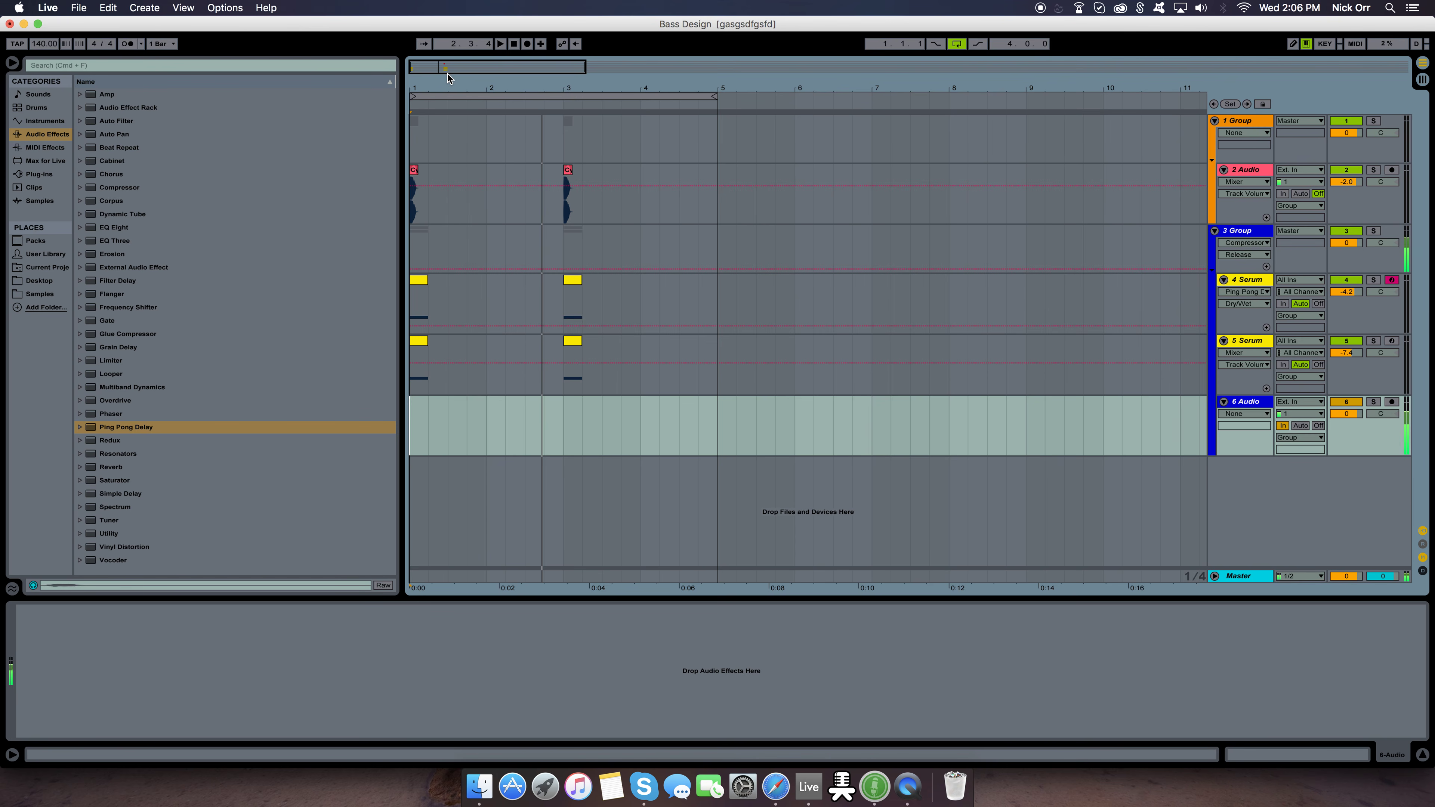
pyautogui.press('XF86AudioLowerVolume')
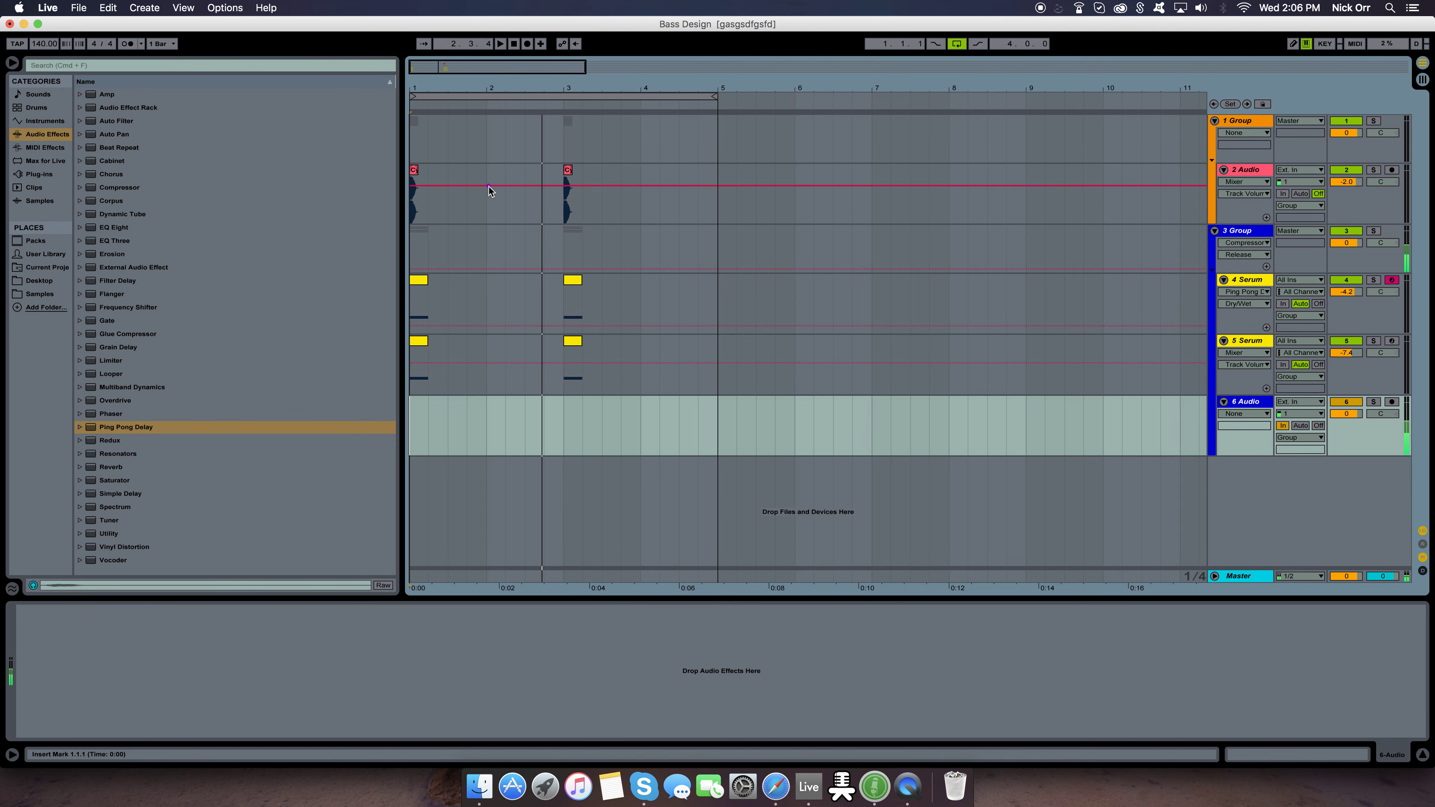
pyautogui.click(1377, 281)
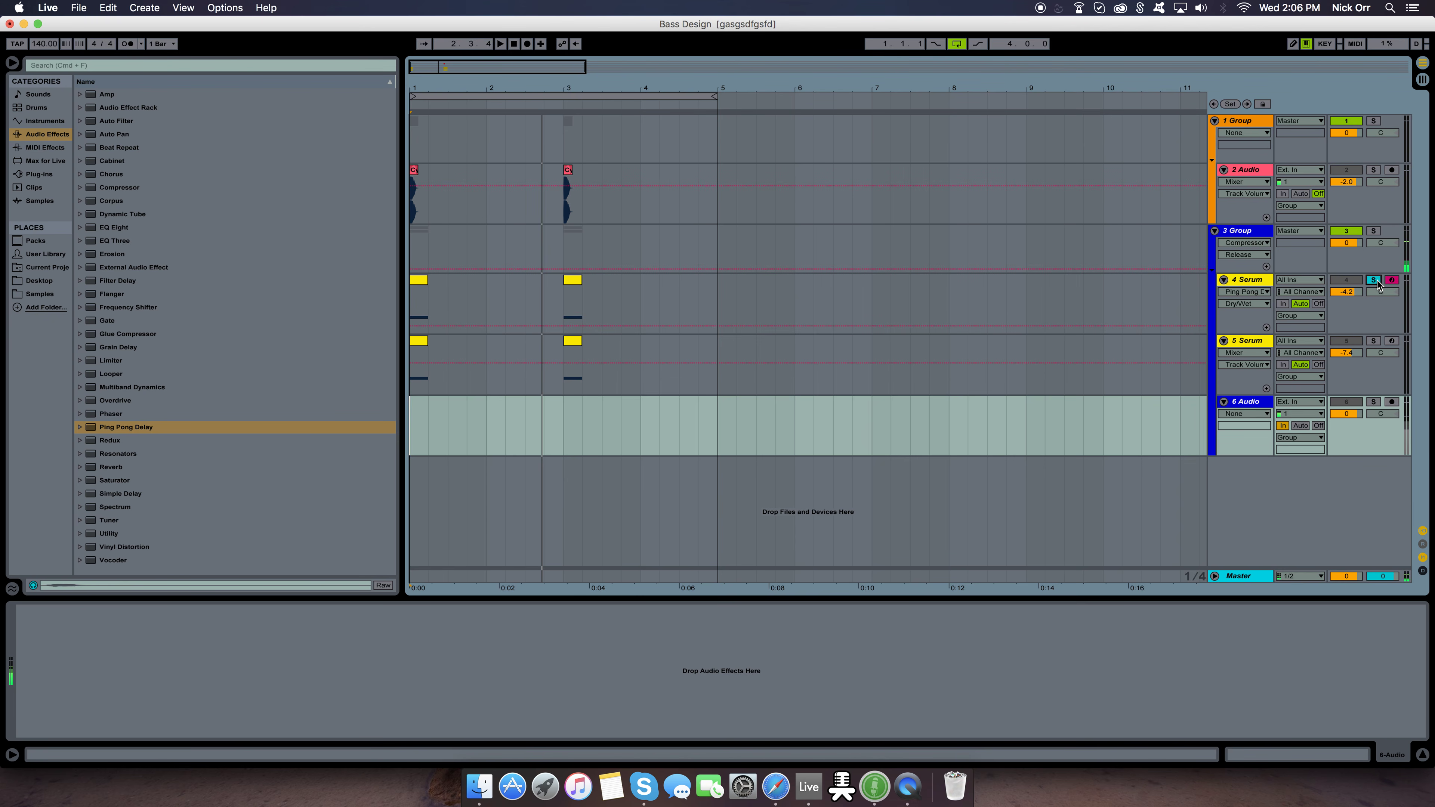
pyautogui.click(1376, 282)
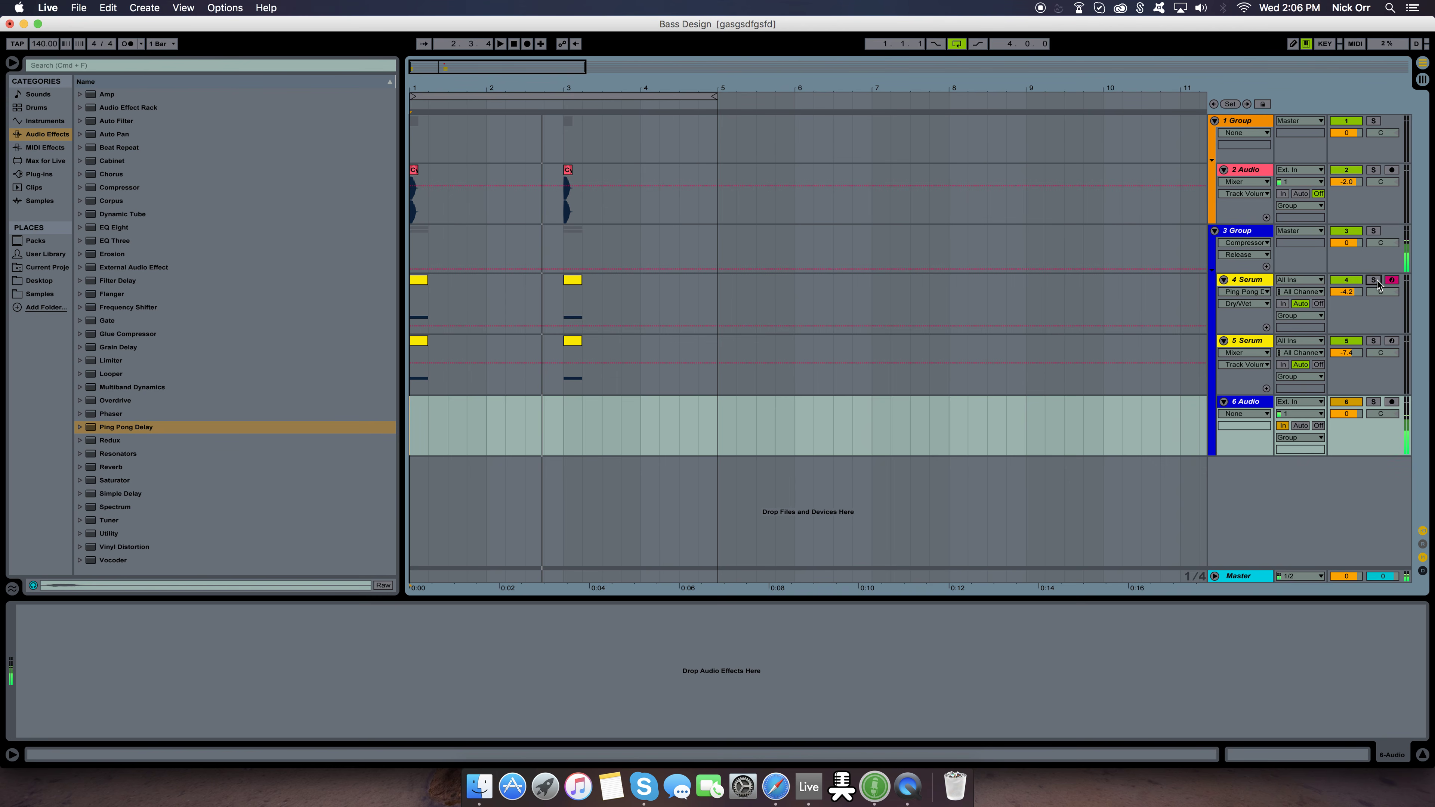
# Audition the 4 Serum track from the start with the 5 Serum and 2 Audio tracks temporarily muted.
pyautogui.click(1353, 343)
pyautogui.click(1344, 171)
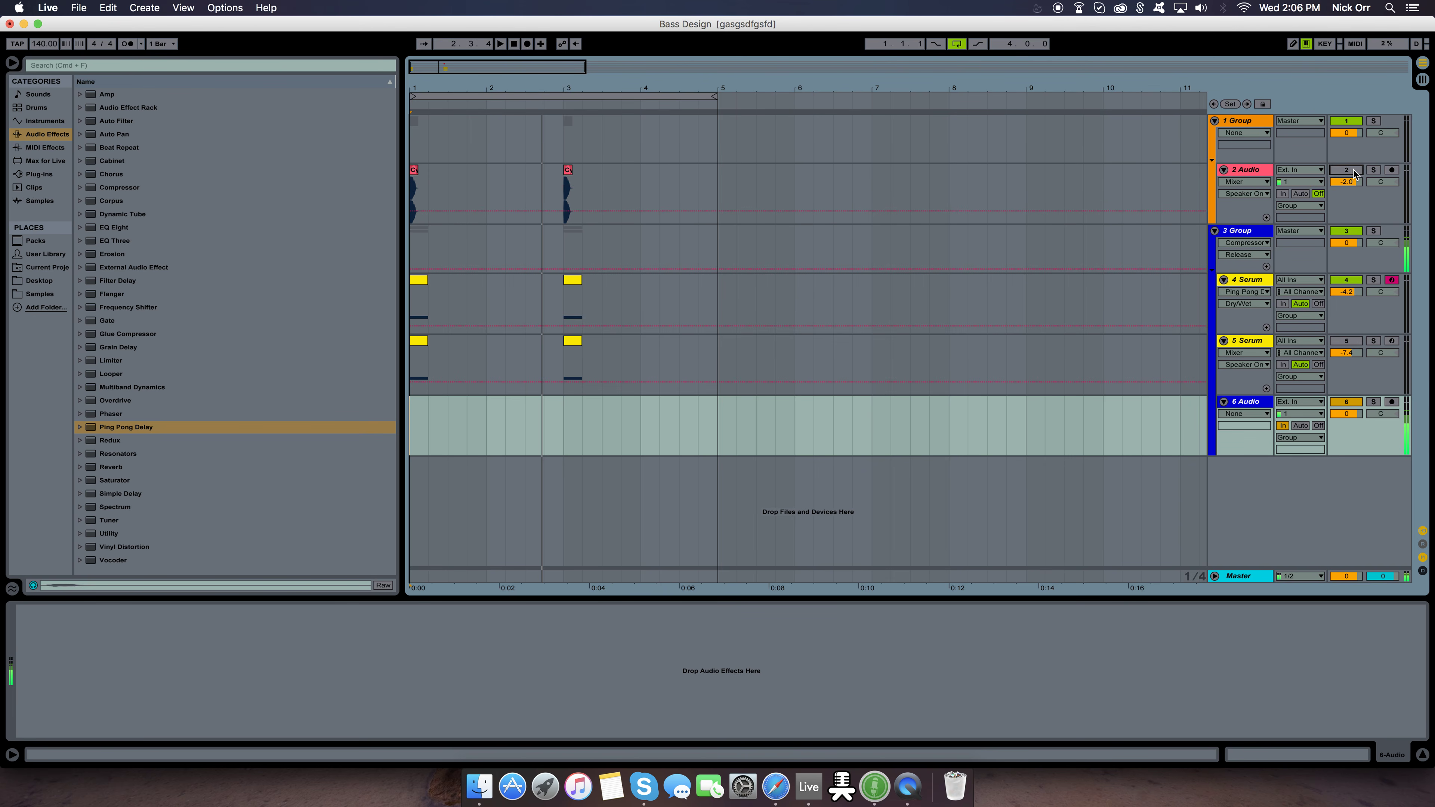
pyautogui.click(514, 43)
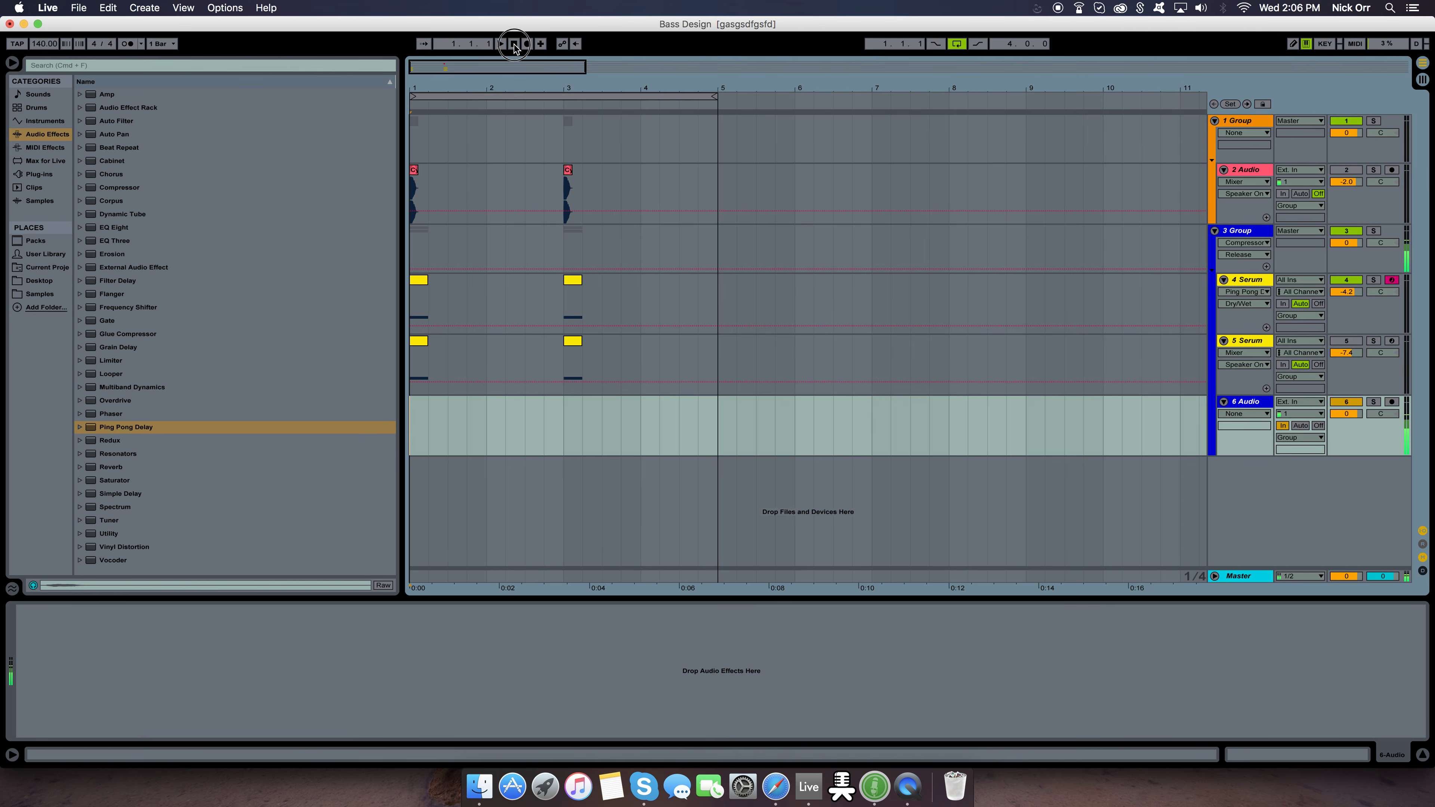
pyautogui.press('space')
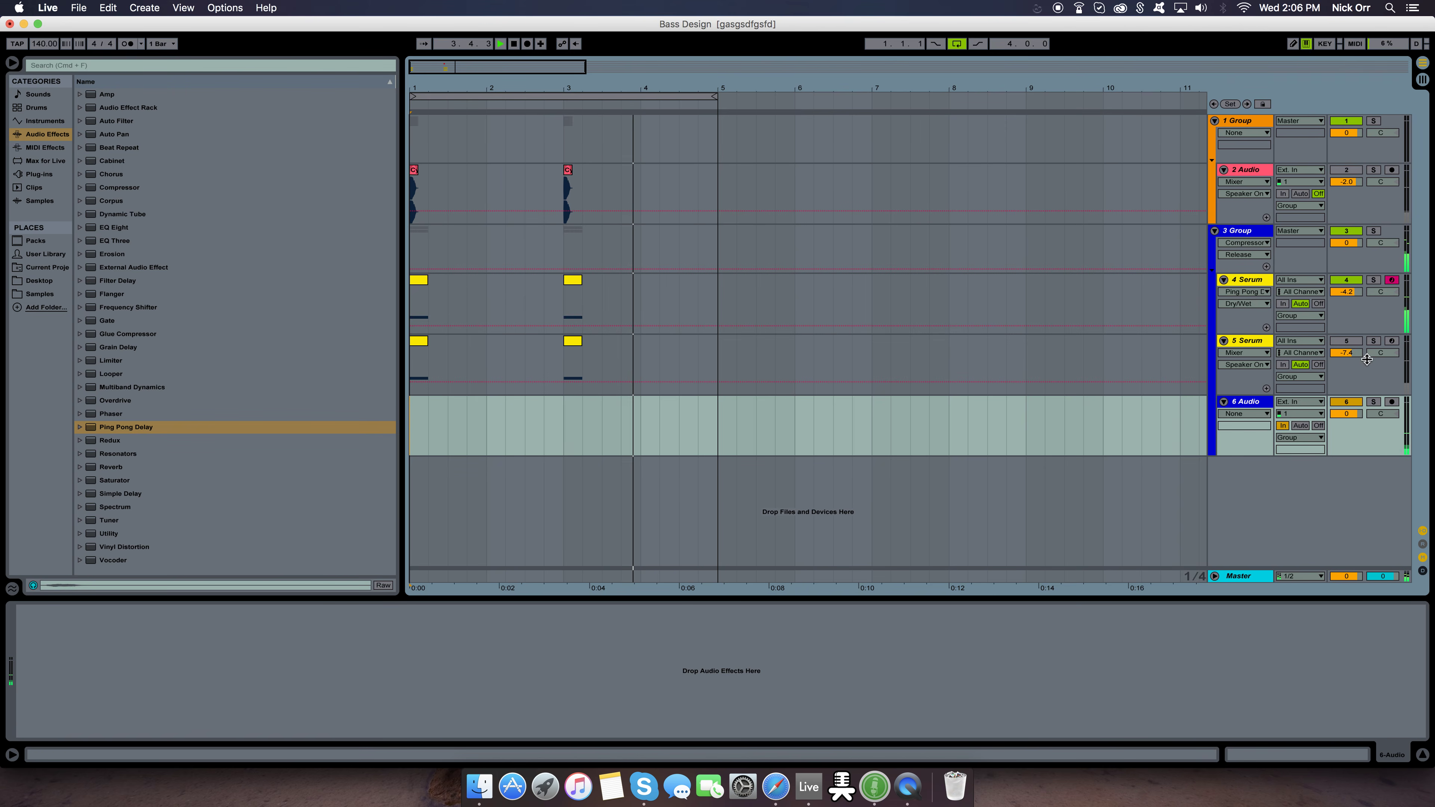
pyautogui.click(1348, 342)
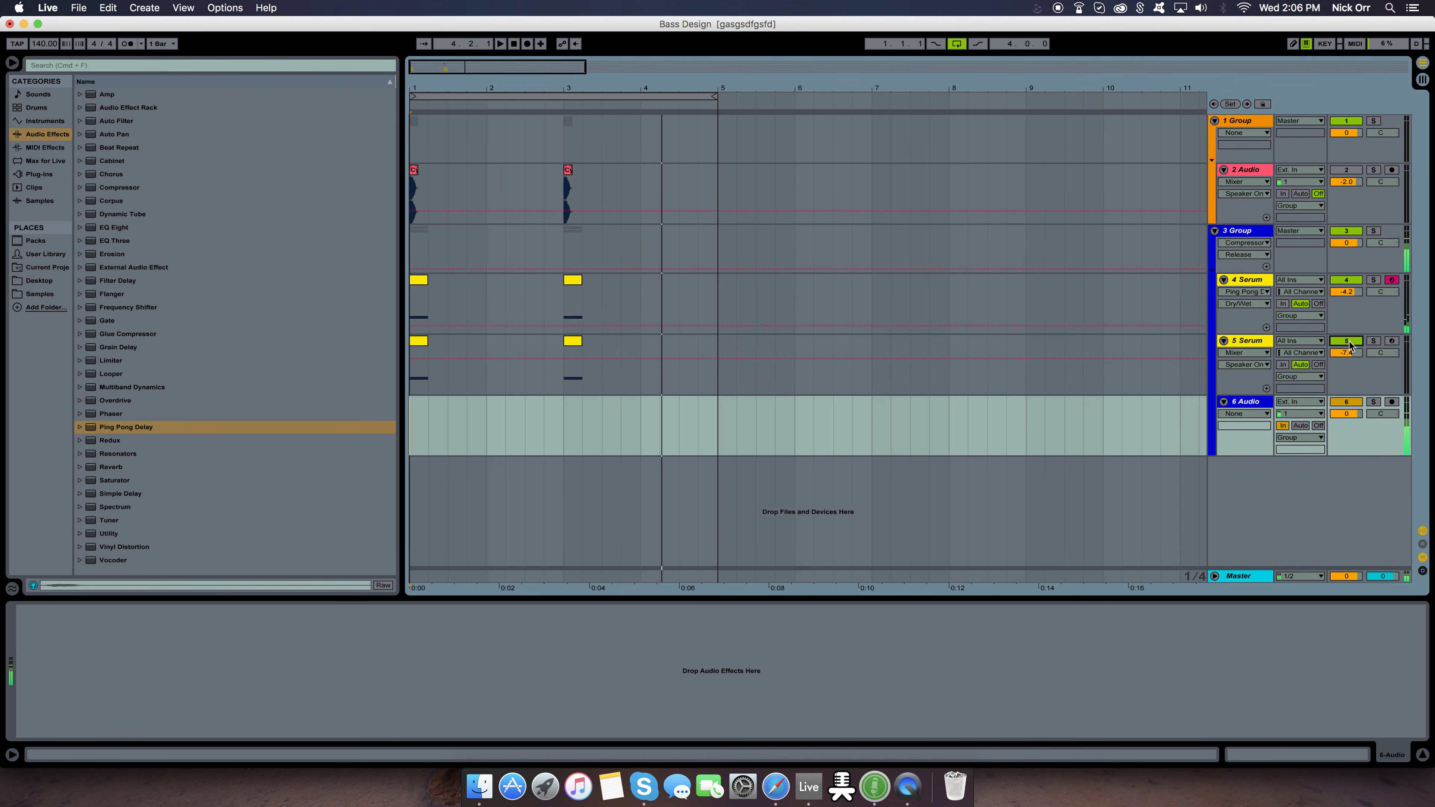
pyautogui.click(1348, 171)
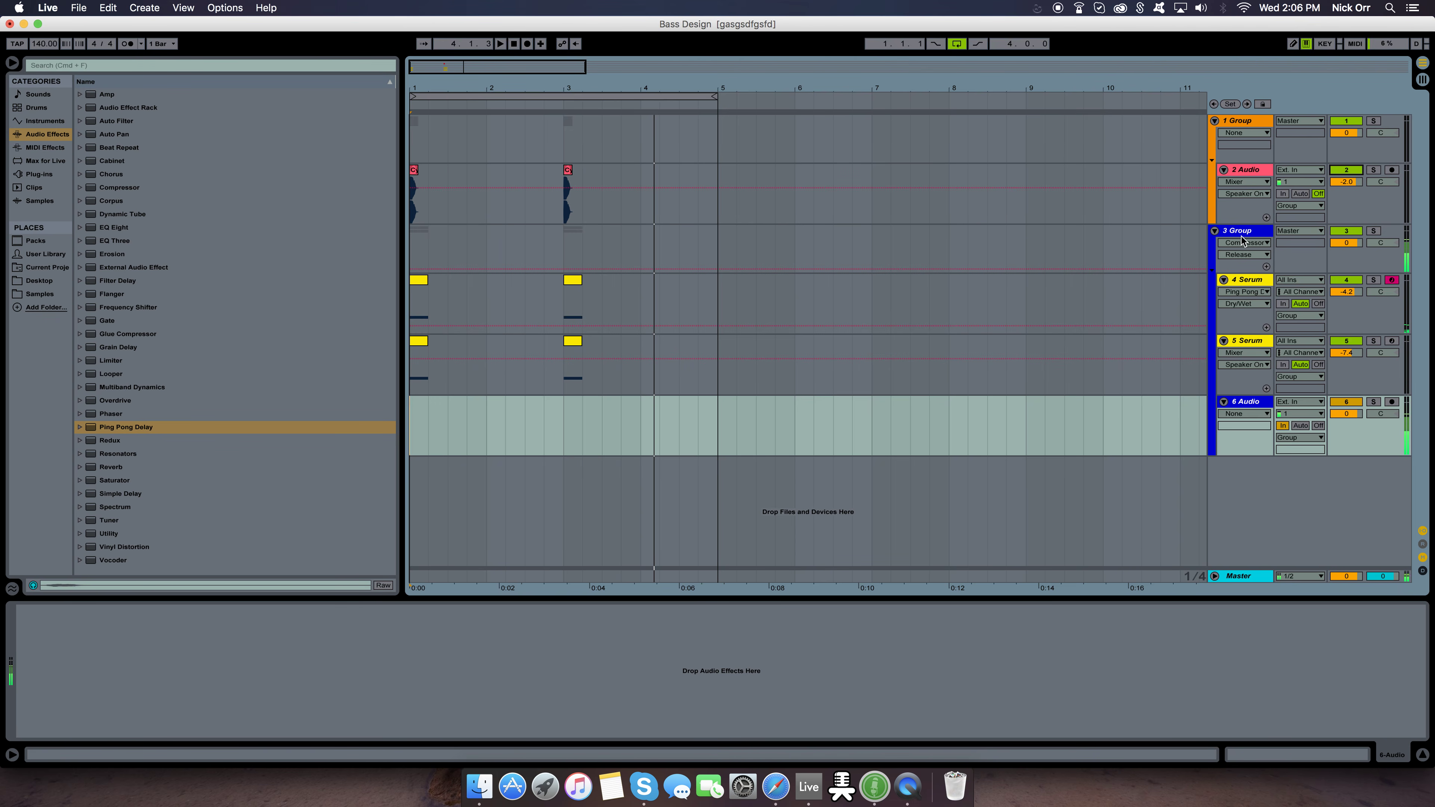
# Move the 6 Audio track out of the 3 Group and play the arrangement from the start.
pyautogui.click(960, 266)
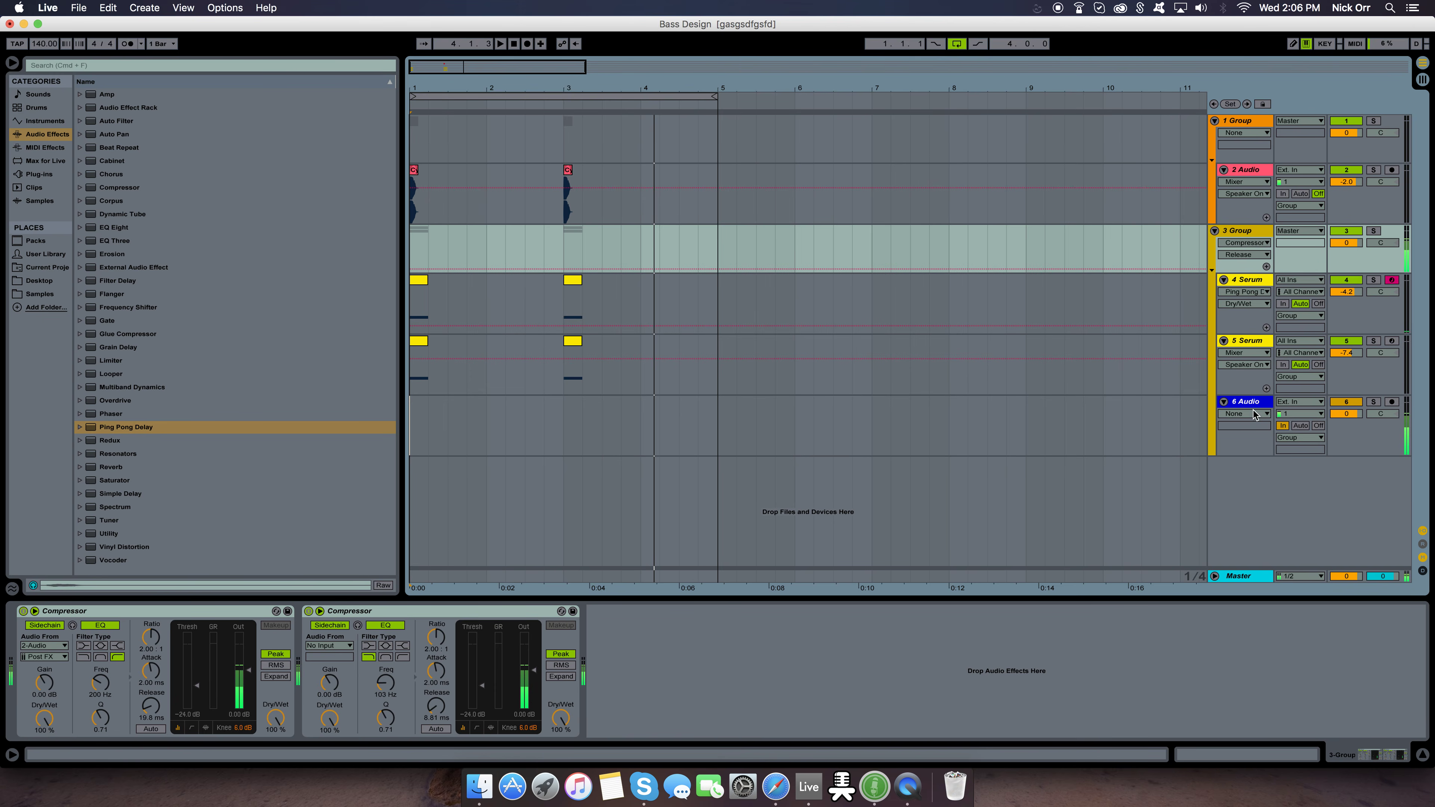
pyautogui.moveTo(1251, 402); pyautogui.dragTo(1270, 492)
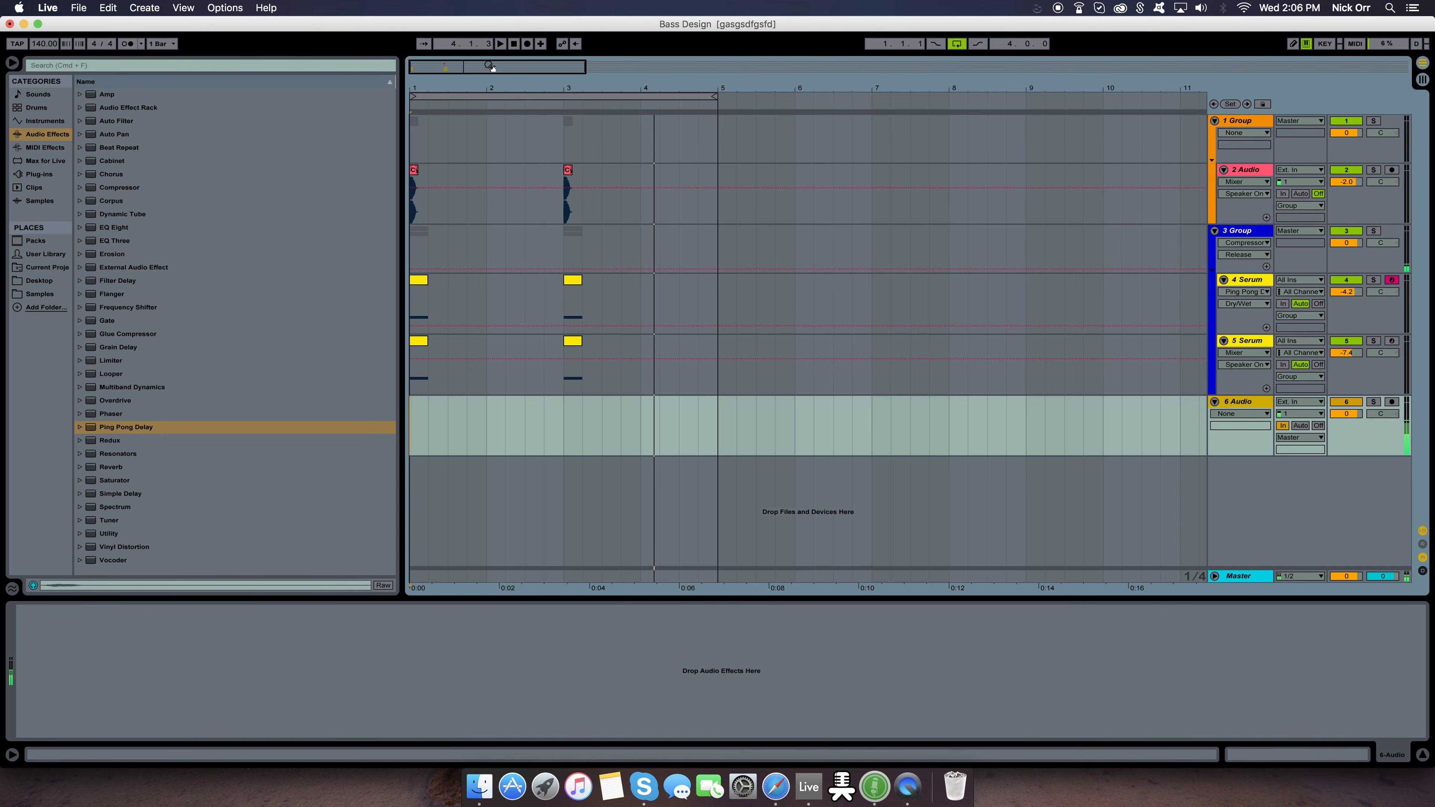
pyautogui.click(514, 44)
pyautogui.press('space')
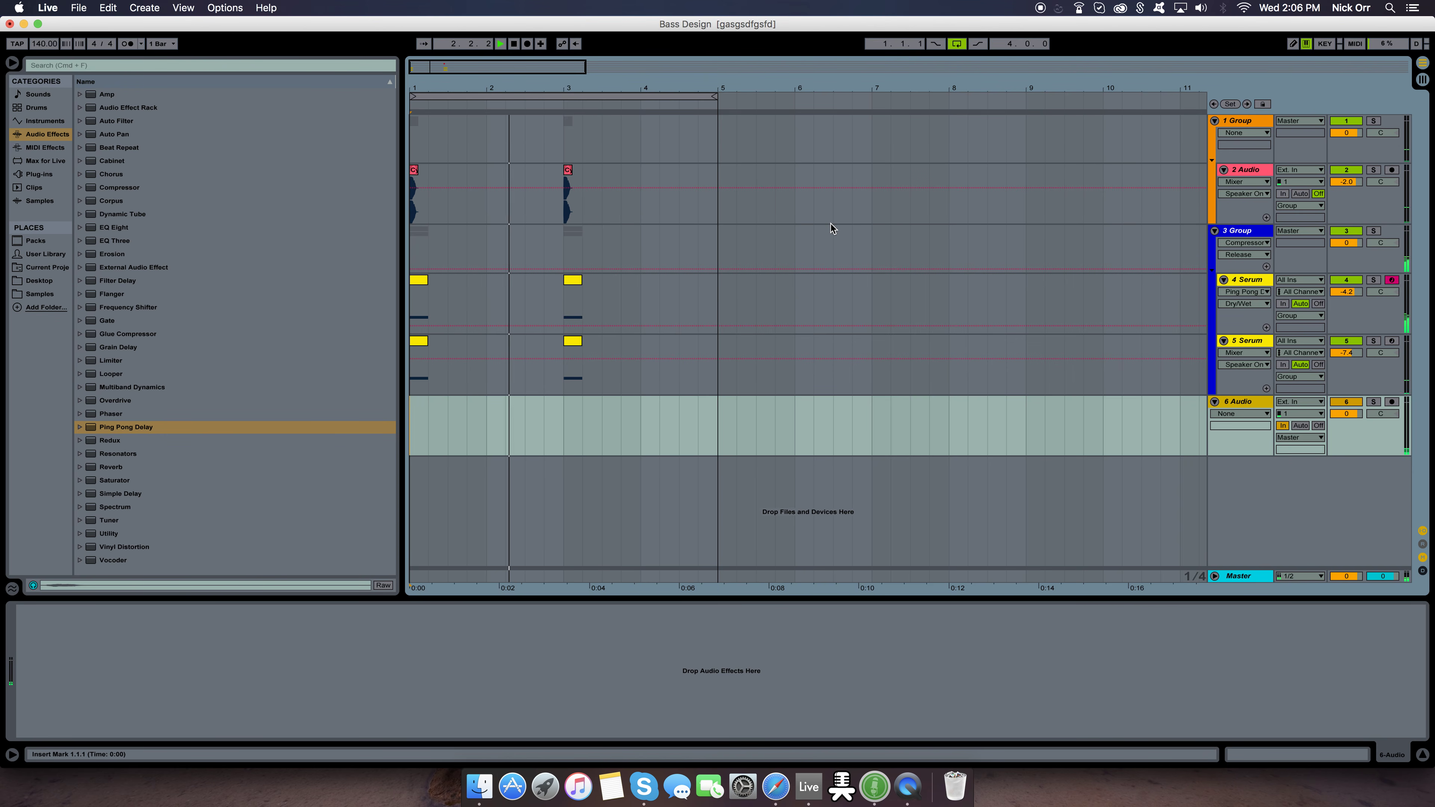
pyautogui.moveTo(445, 67); pyautogui.dragTo(445, 96)
pyautogui.press('space')
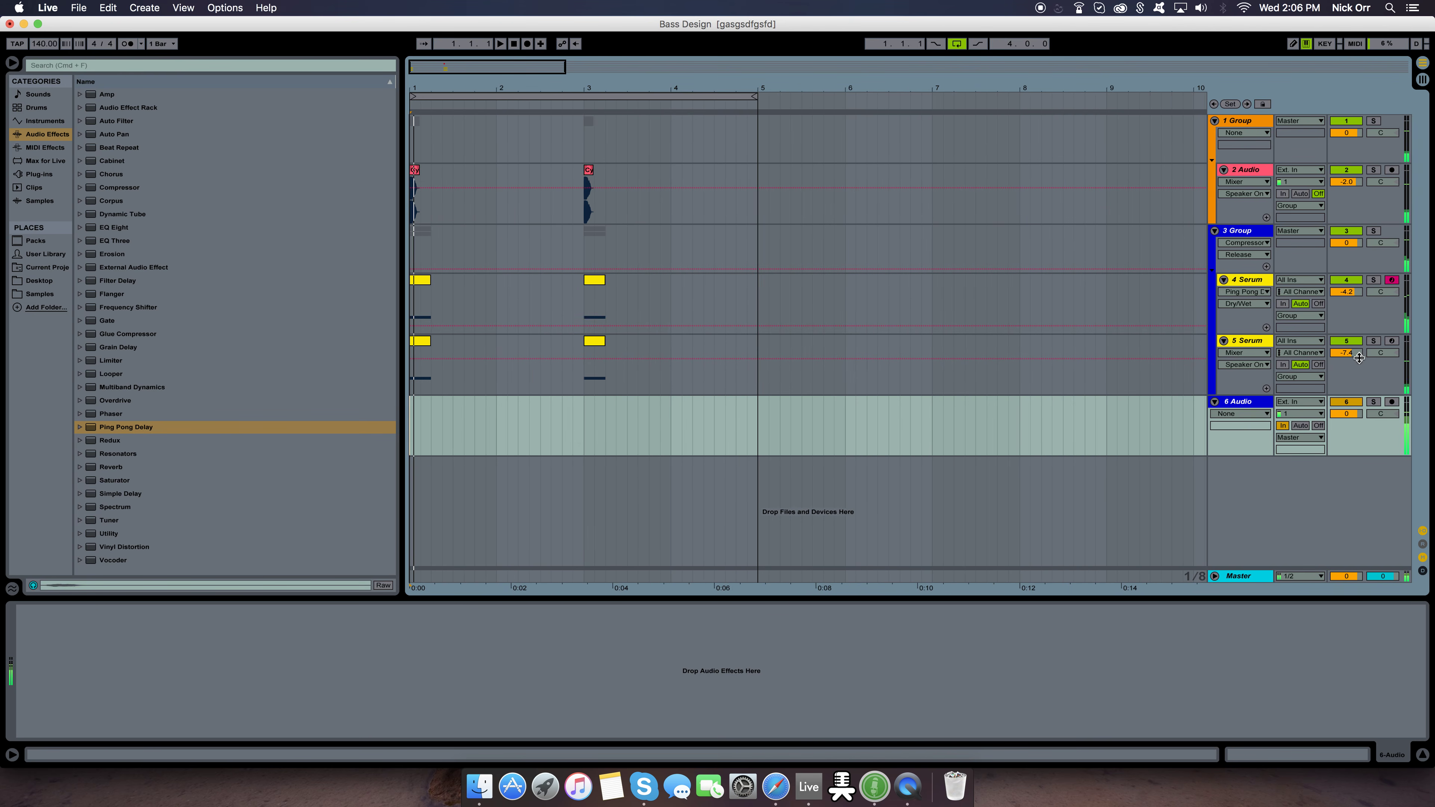
# Turn off the Ping Pong Delay, CamelCrusher and EQ Eight on the 4 Serum track and open its Serum editor.
pyautogui.click(1259, 281)
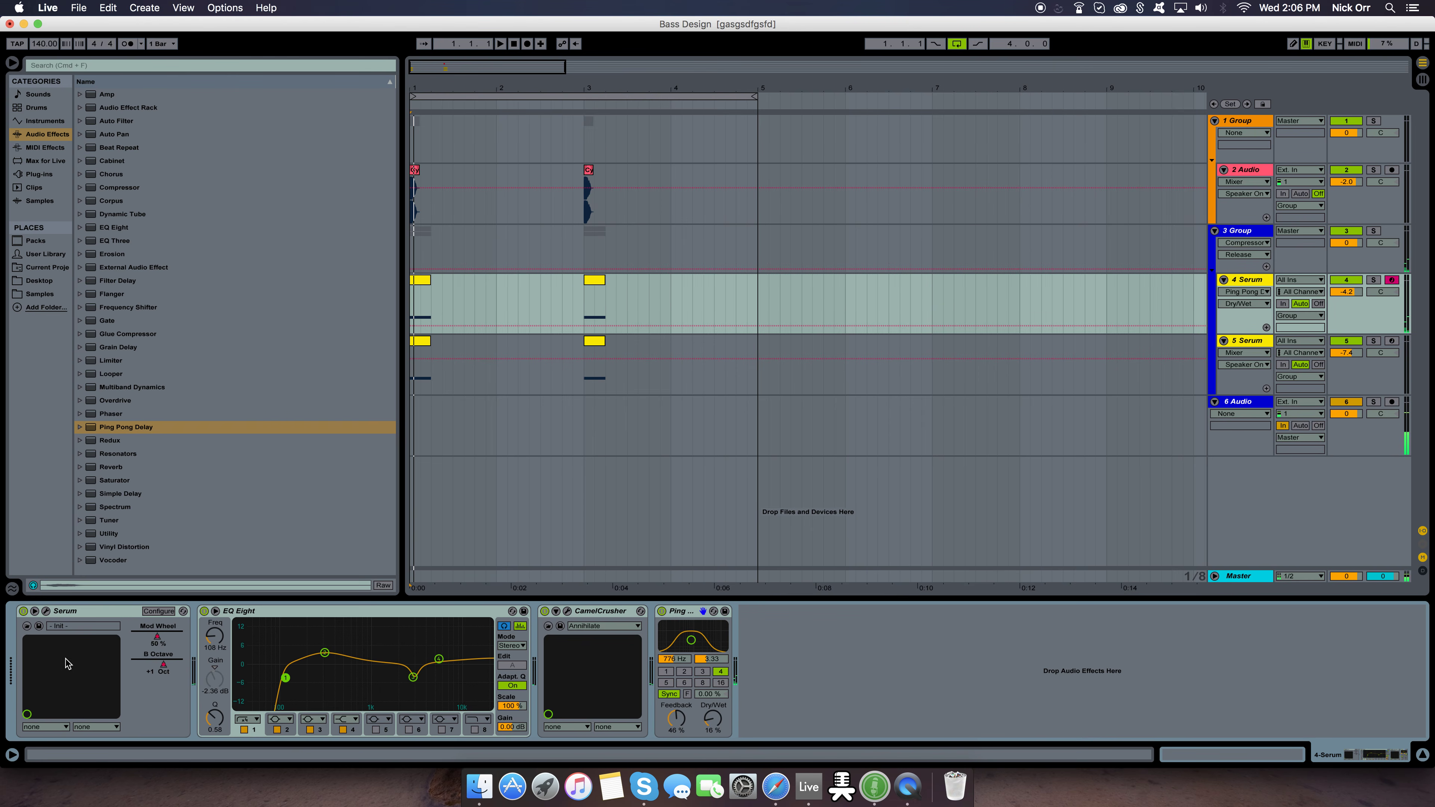
pyautogui.click(662, 611)
pyautogui.click(544, 612)
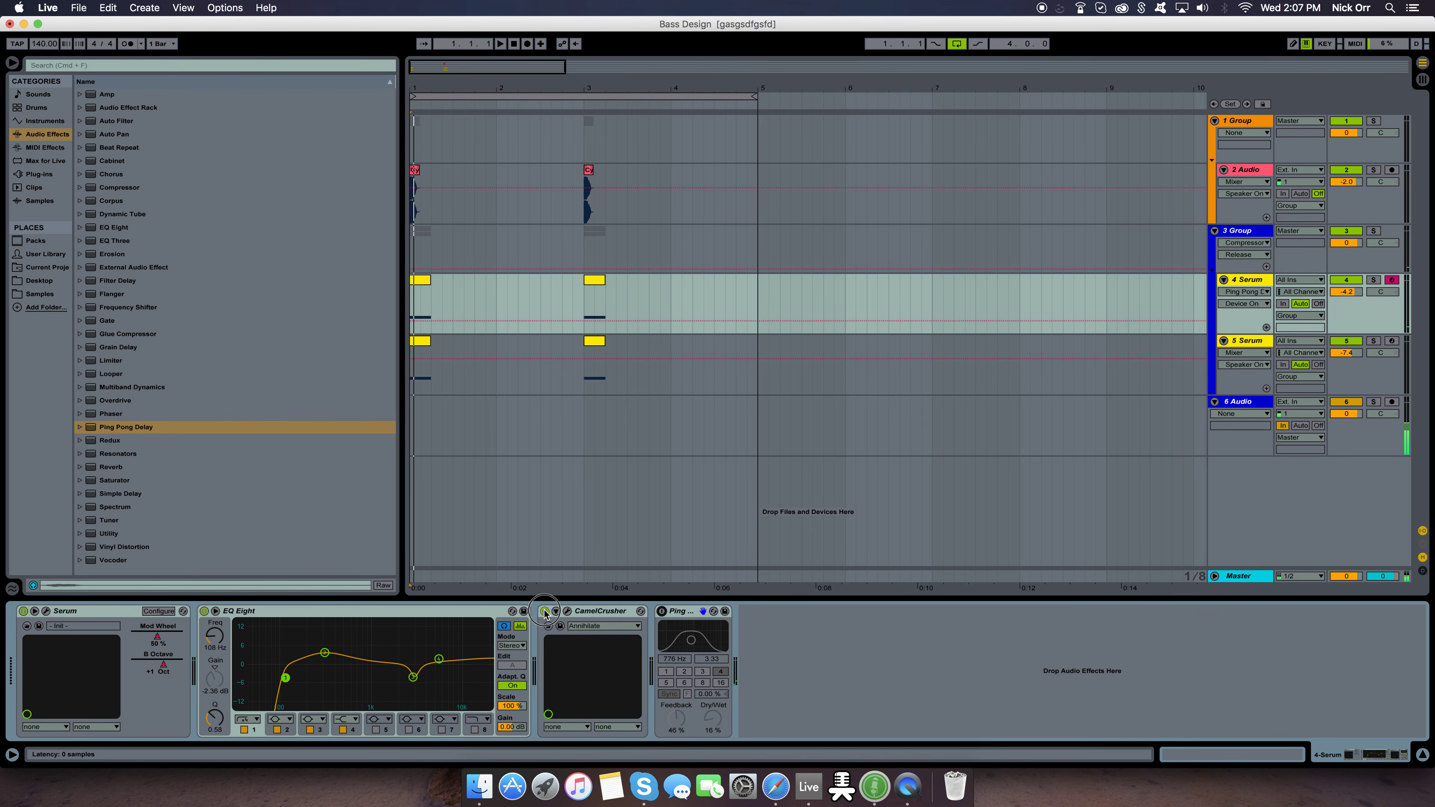
pyautogui.click(204, 611)
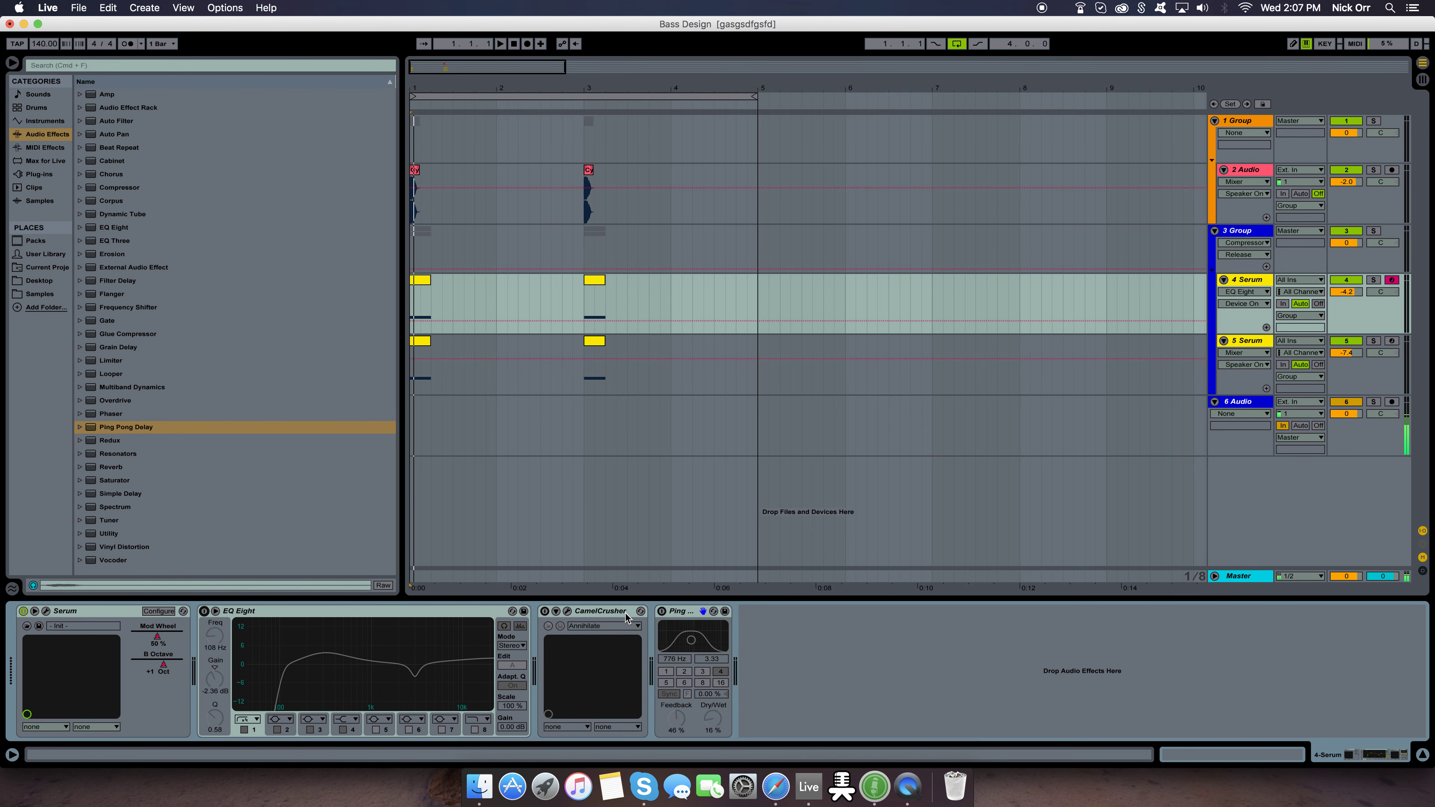
pyautogui.click(45, 611)
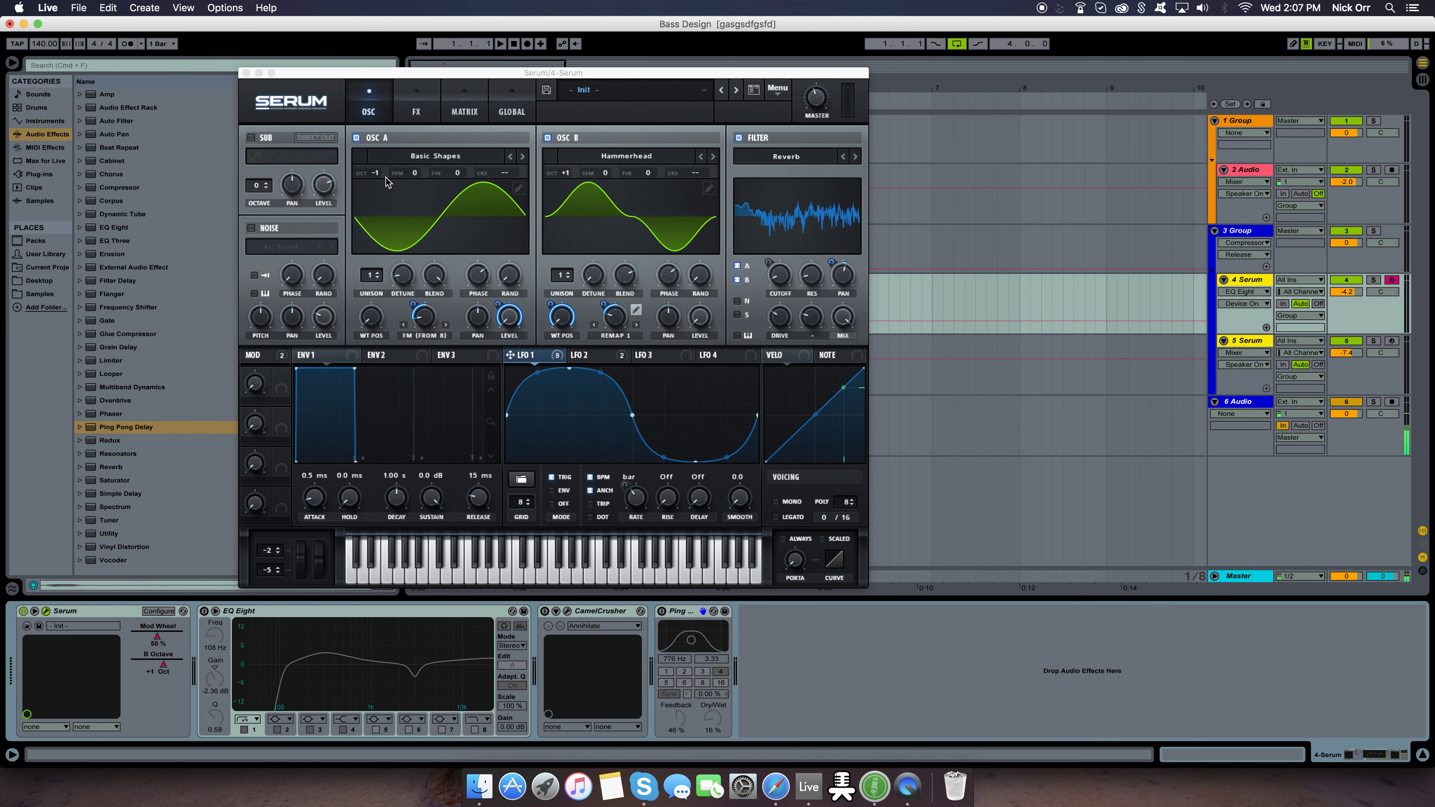
# Examine oscillator B's wavetable choices under Cymatics - Wavetables Collection Vol 1, leaving Hammerhead selected, and briefly play the sound.
pyautogui.moveTo(404, 280); pyautogui.dragTo(418, 326)
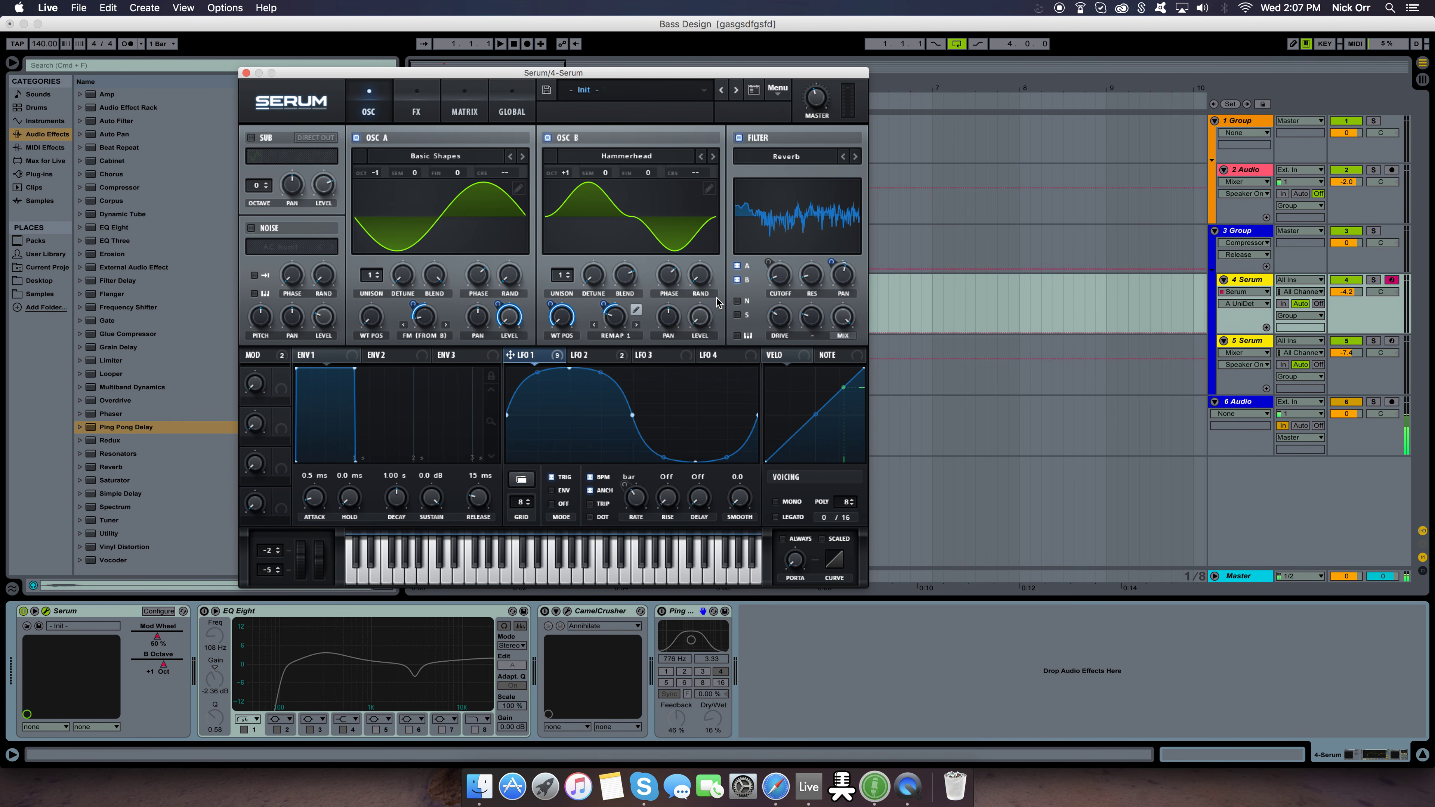
pyautogui.click(614, 152)
pyautogui.moveTo(632, 211)
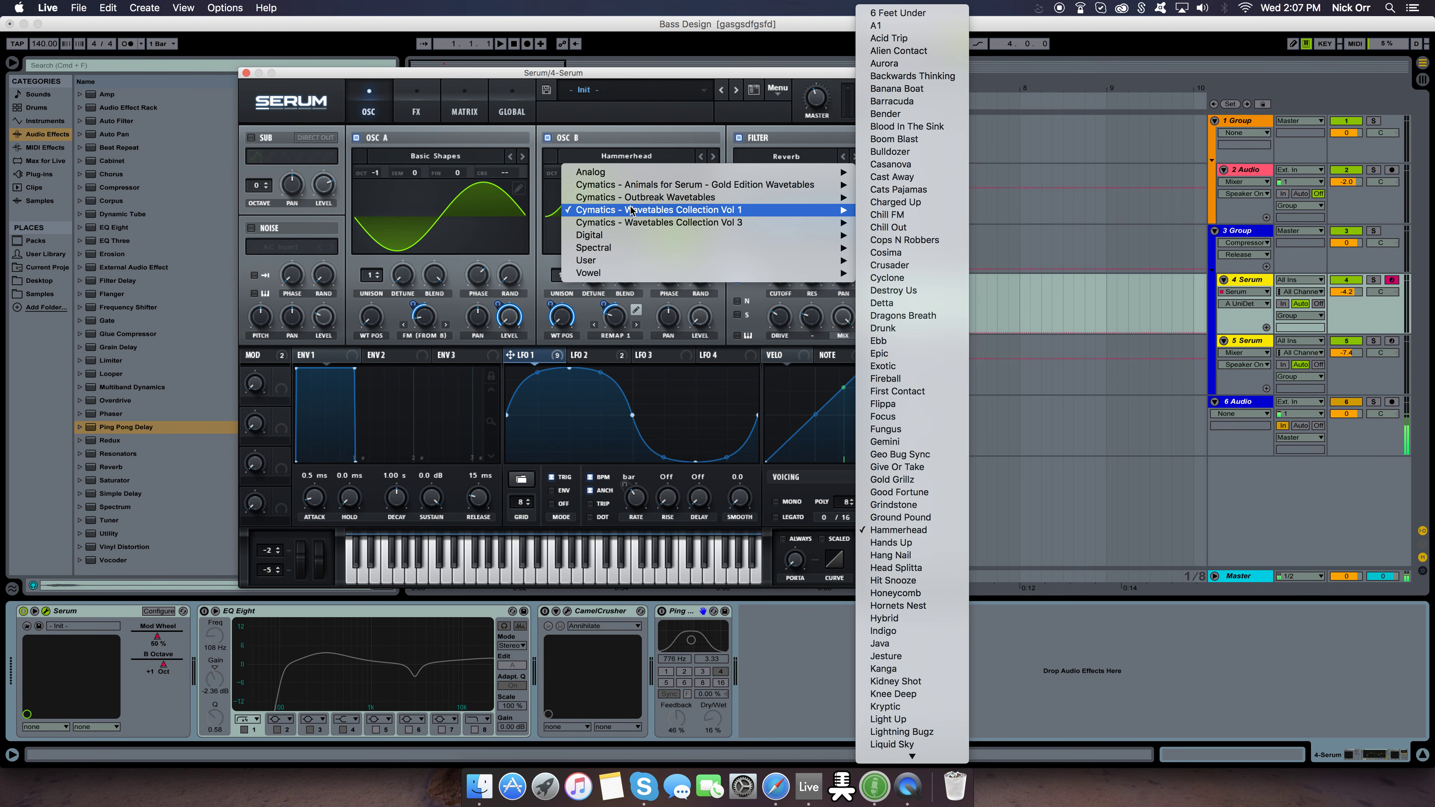
pyautogui.click(624, 125)
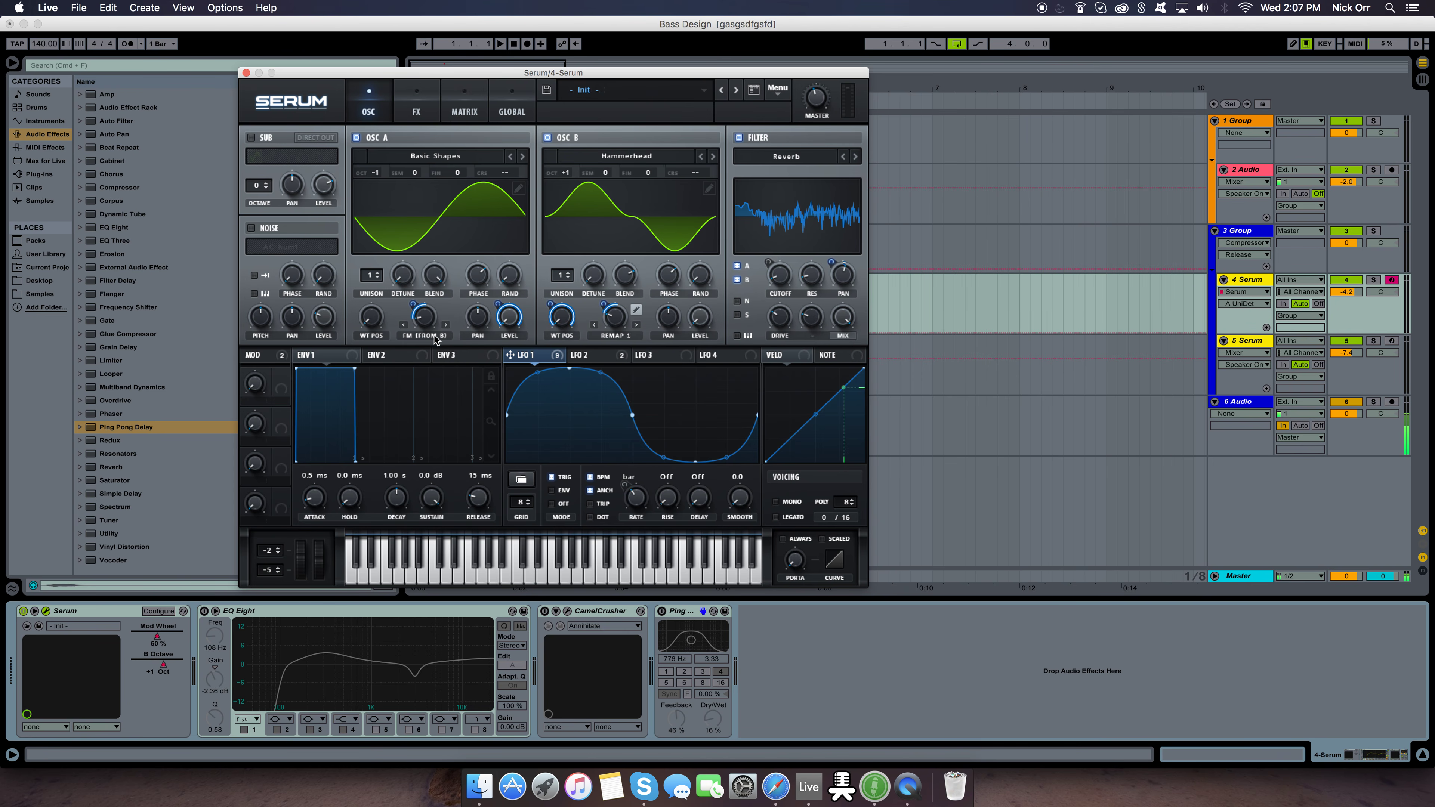
pyautogui.press('space')
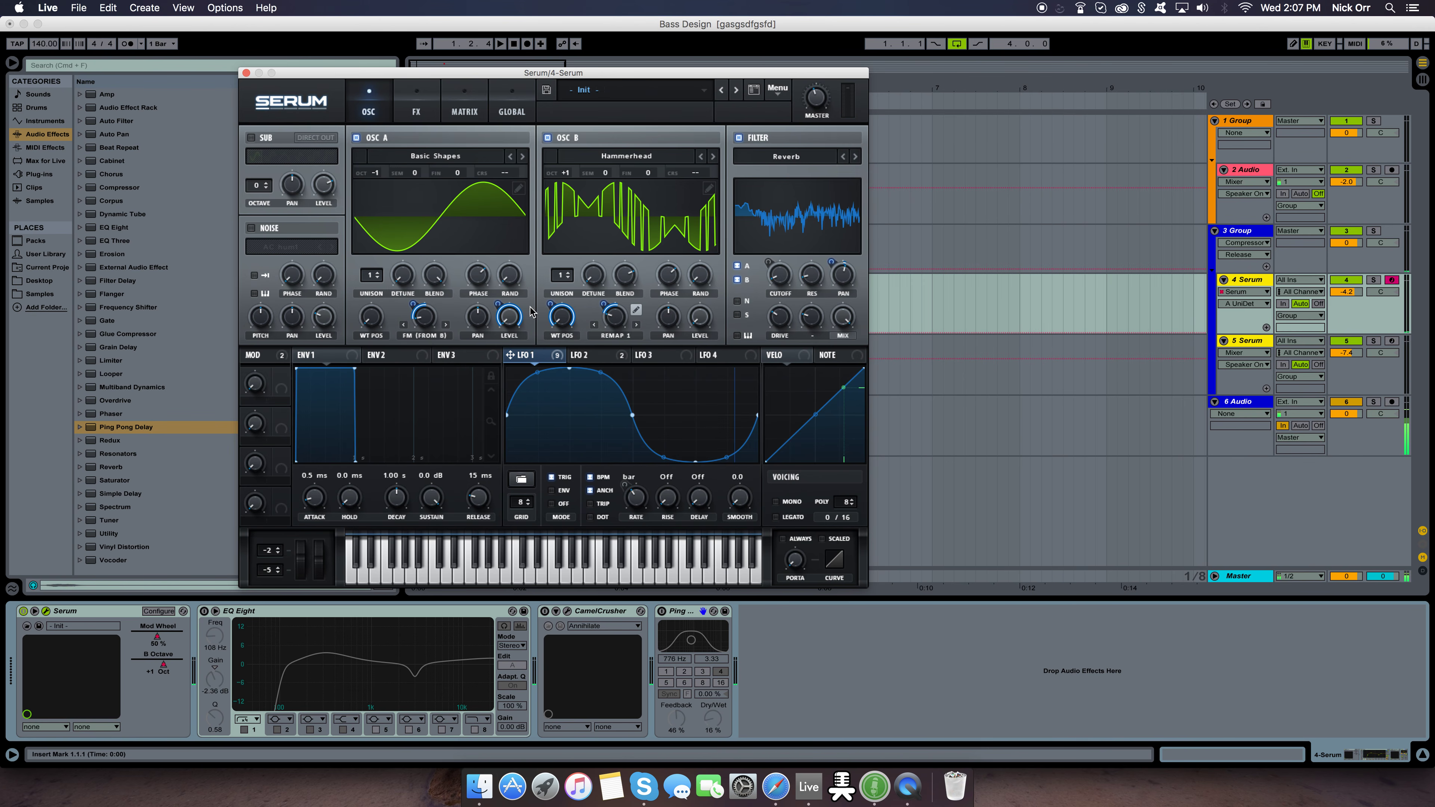
# Review LFO 1's basic shape presets and the modulation on oscillator A's level and FM (From B) warp.
pyautogui.moveTo(424, 322)
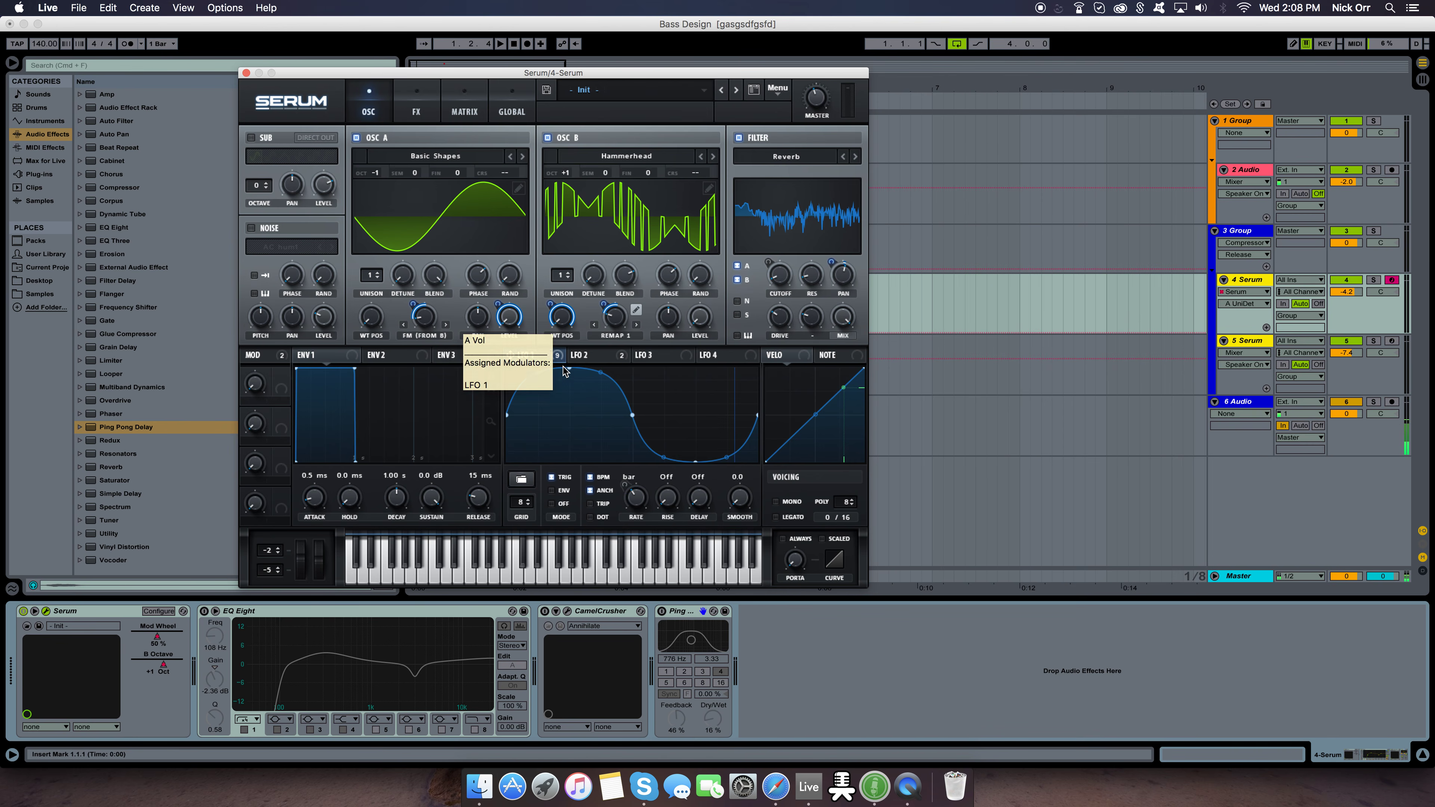
pyautogui.click(521, 480)
pyautogui.moveTo(553, 480)
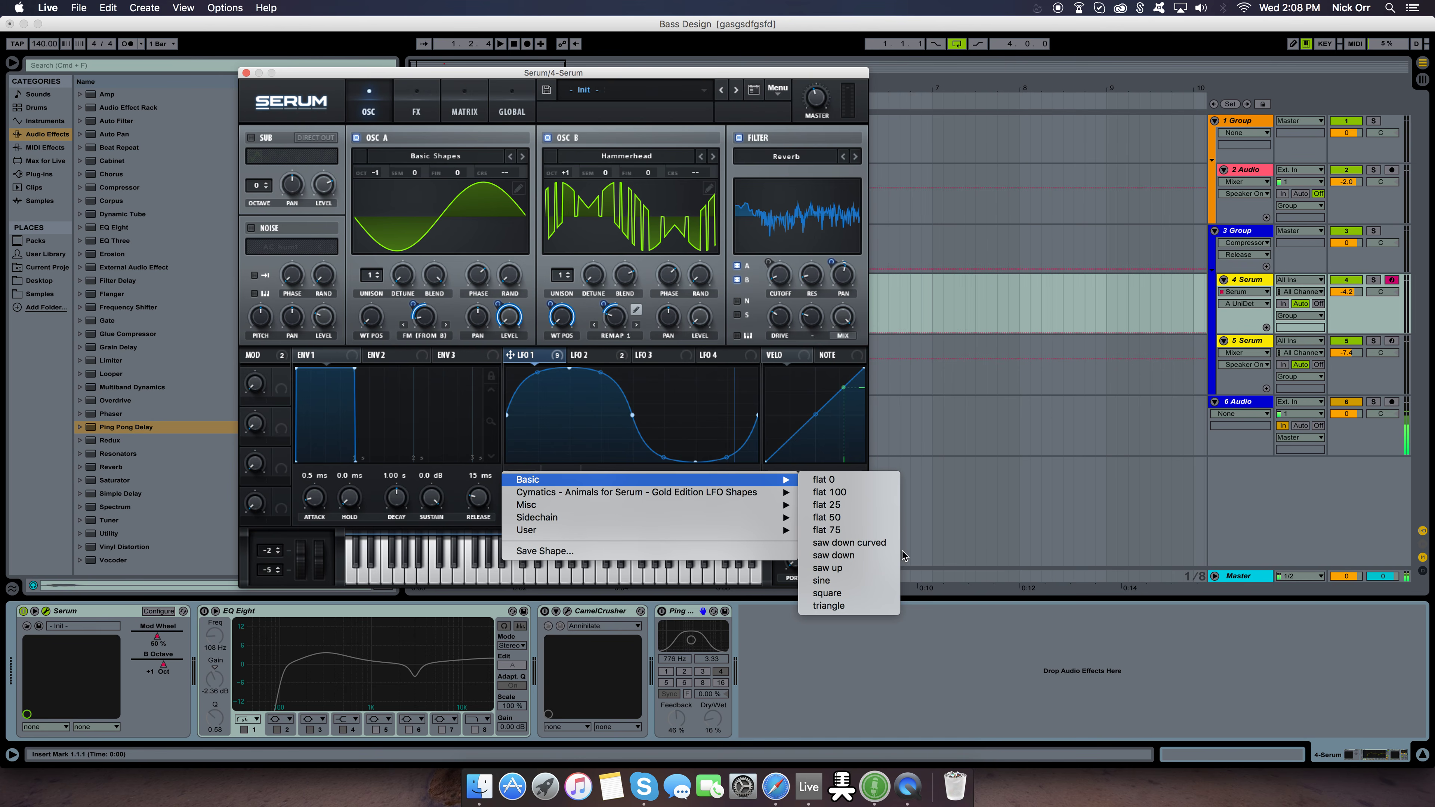
pyautogui.click(525, 356)
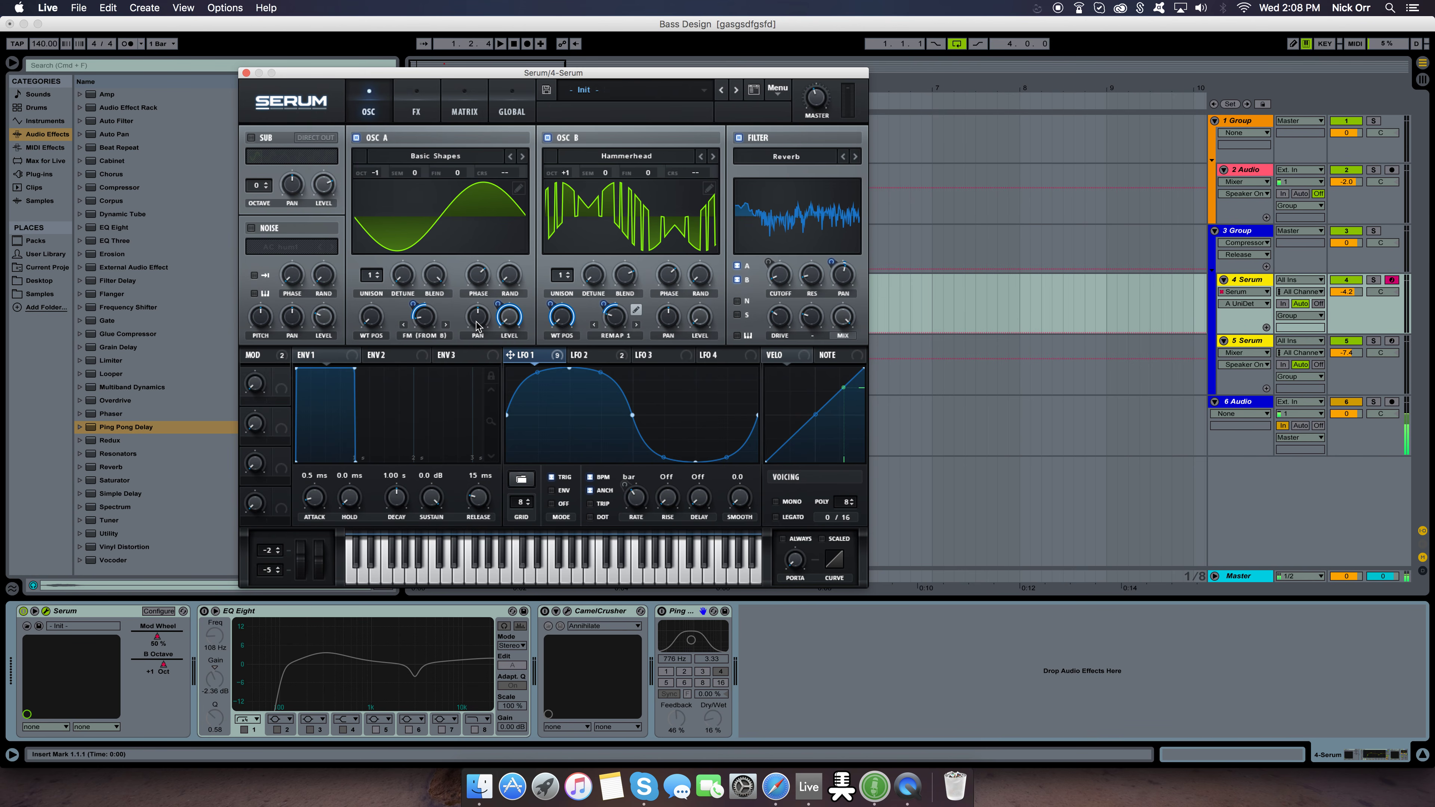
pyautogui.click(428, 321)
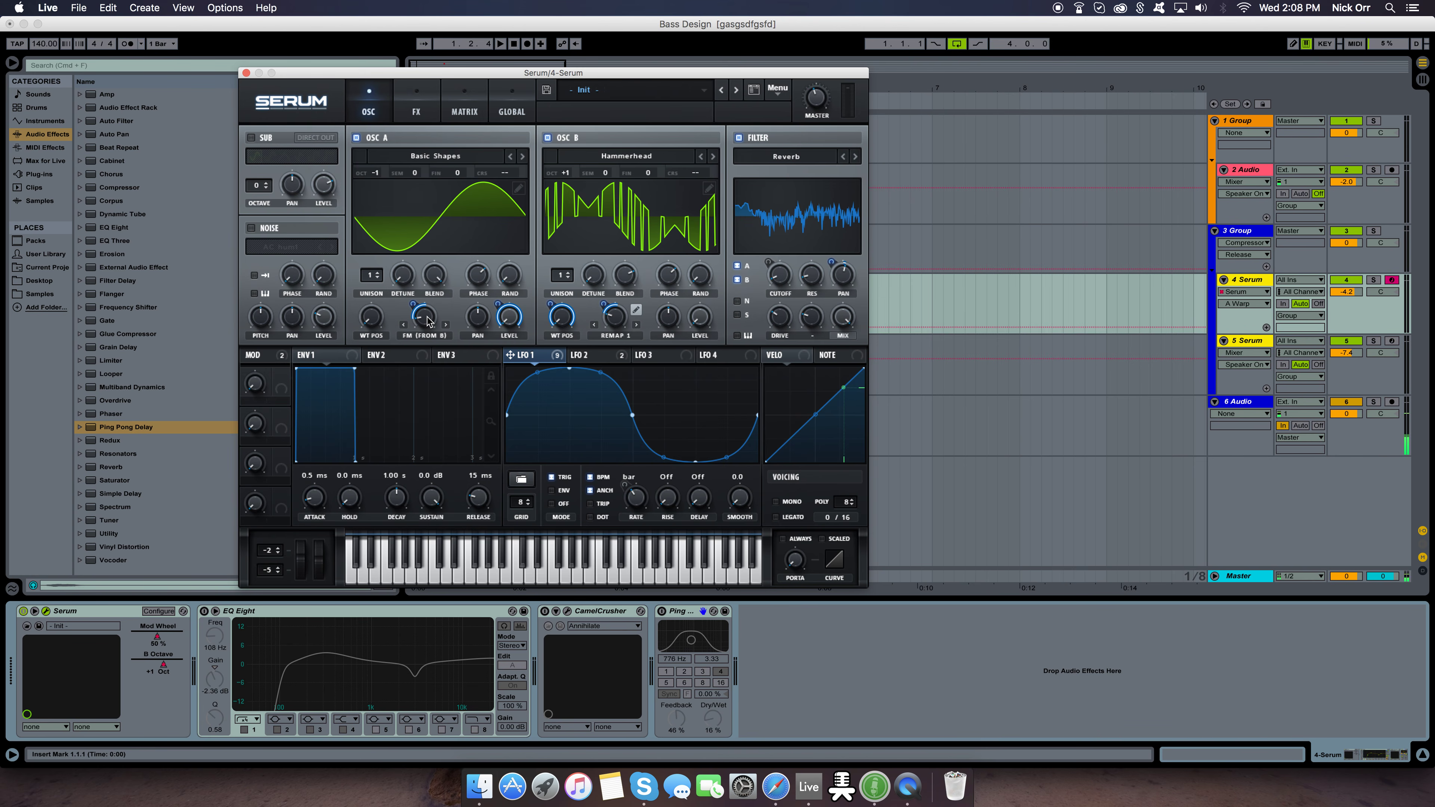
pyautogui.click(428, 317)
pyautogui.click(626, 277)
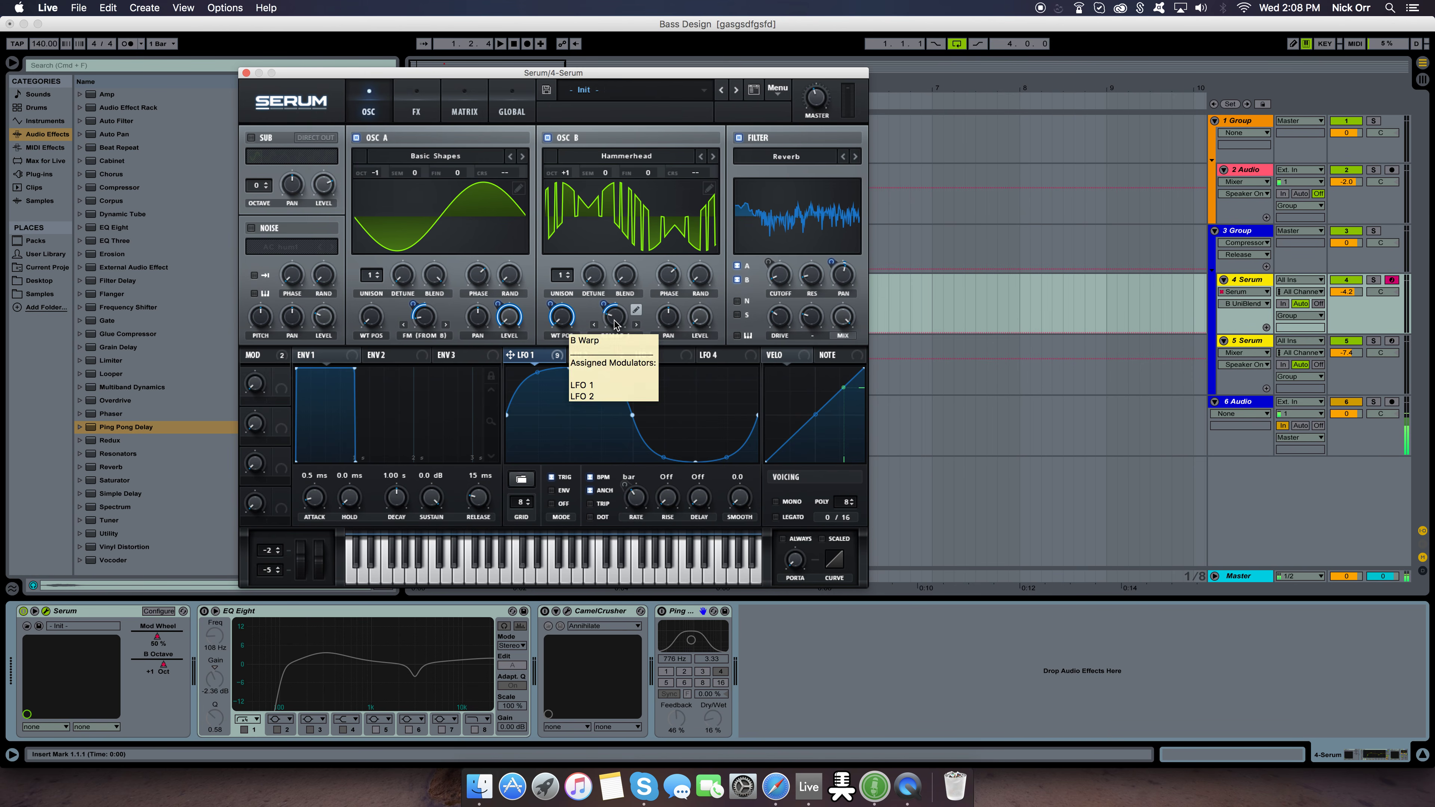
# Compare the LFO 1 and LFO 2 shapes and their modulation of oscillator B's Remap 1 warp and wavetable position.
pyautogui.click(603, 357)
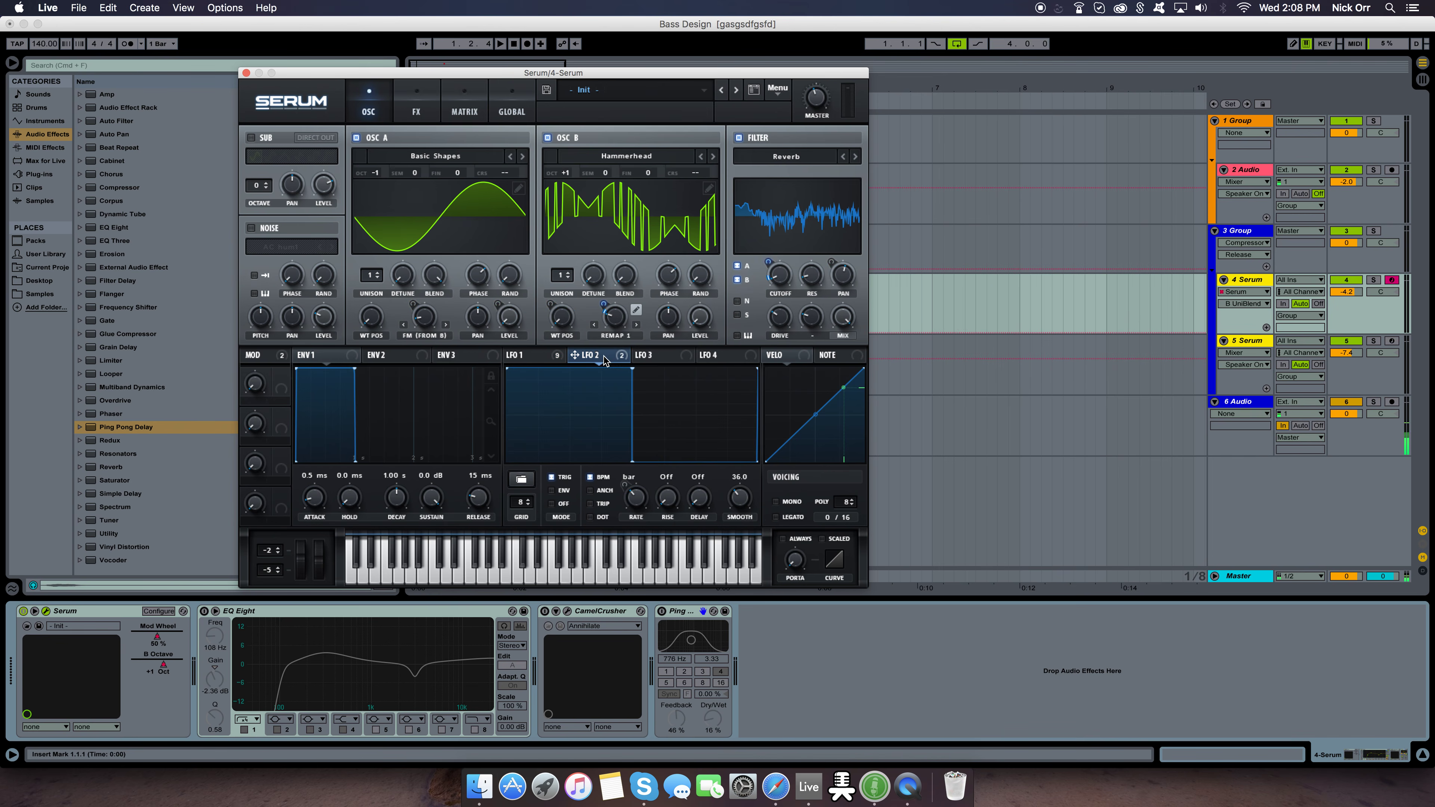
pyautogui.click(541, 360)
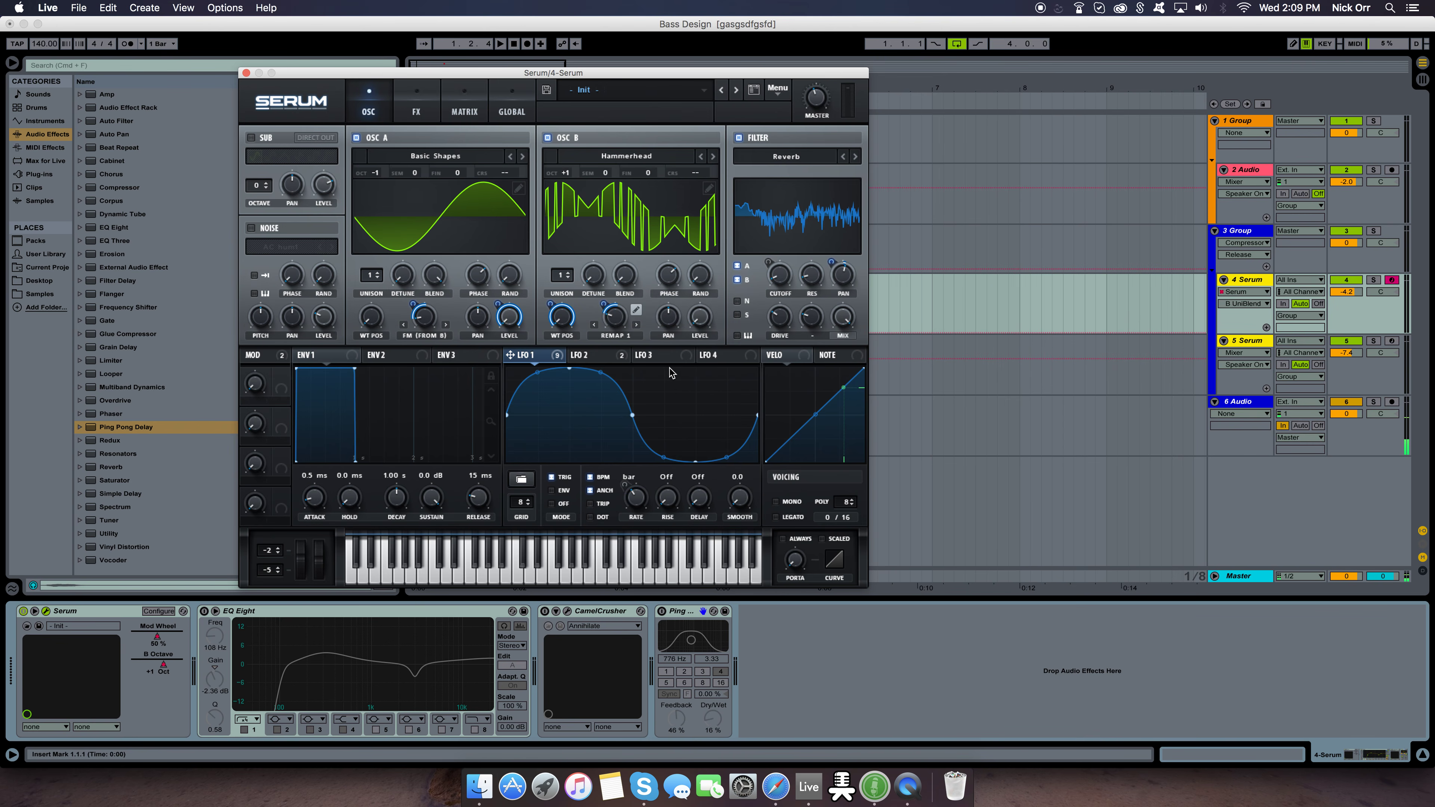
pyautogui.click(595, 356)
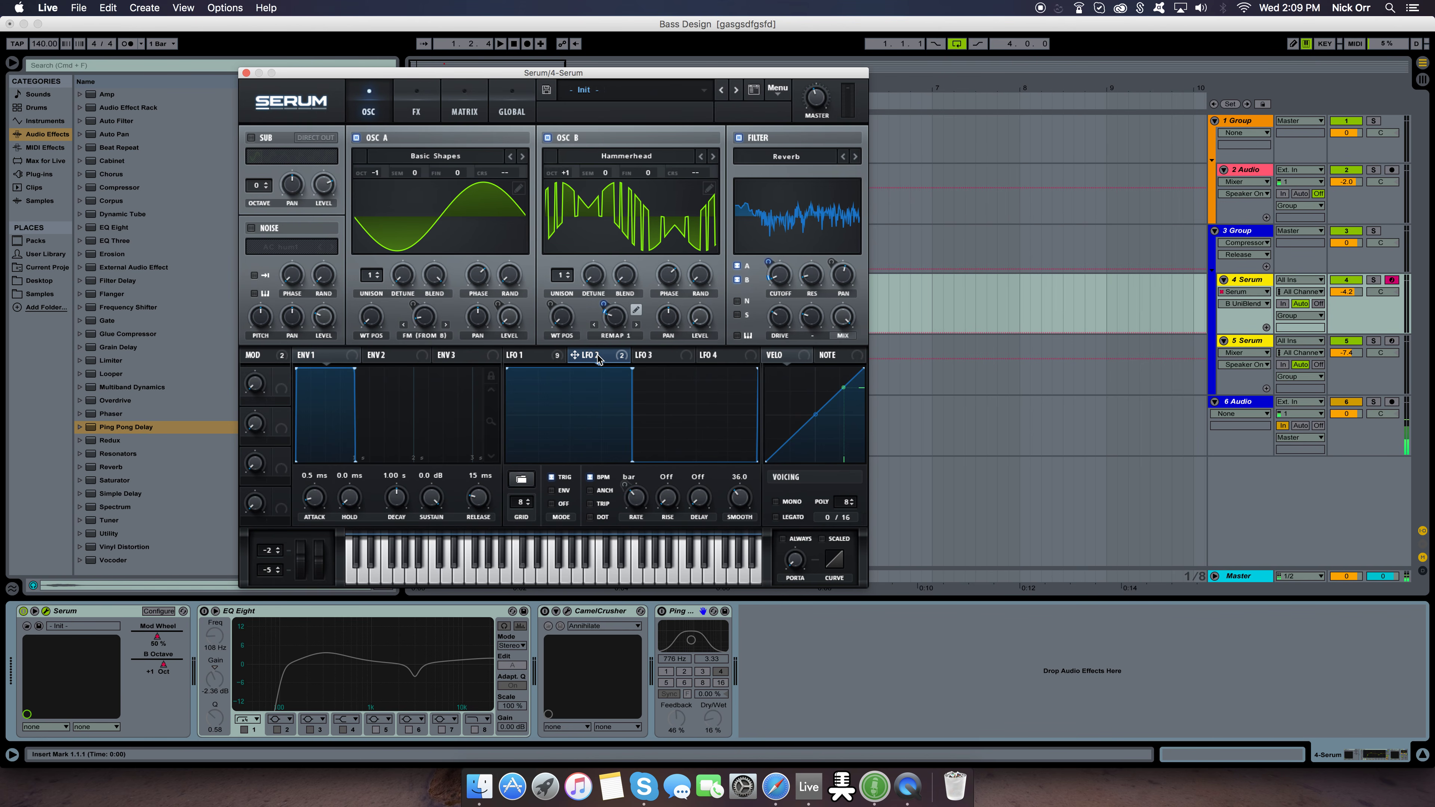
pyautogui.click(615, 319)
pyautogui.click(601, 302)
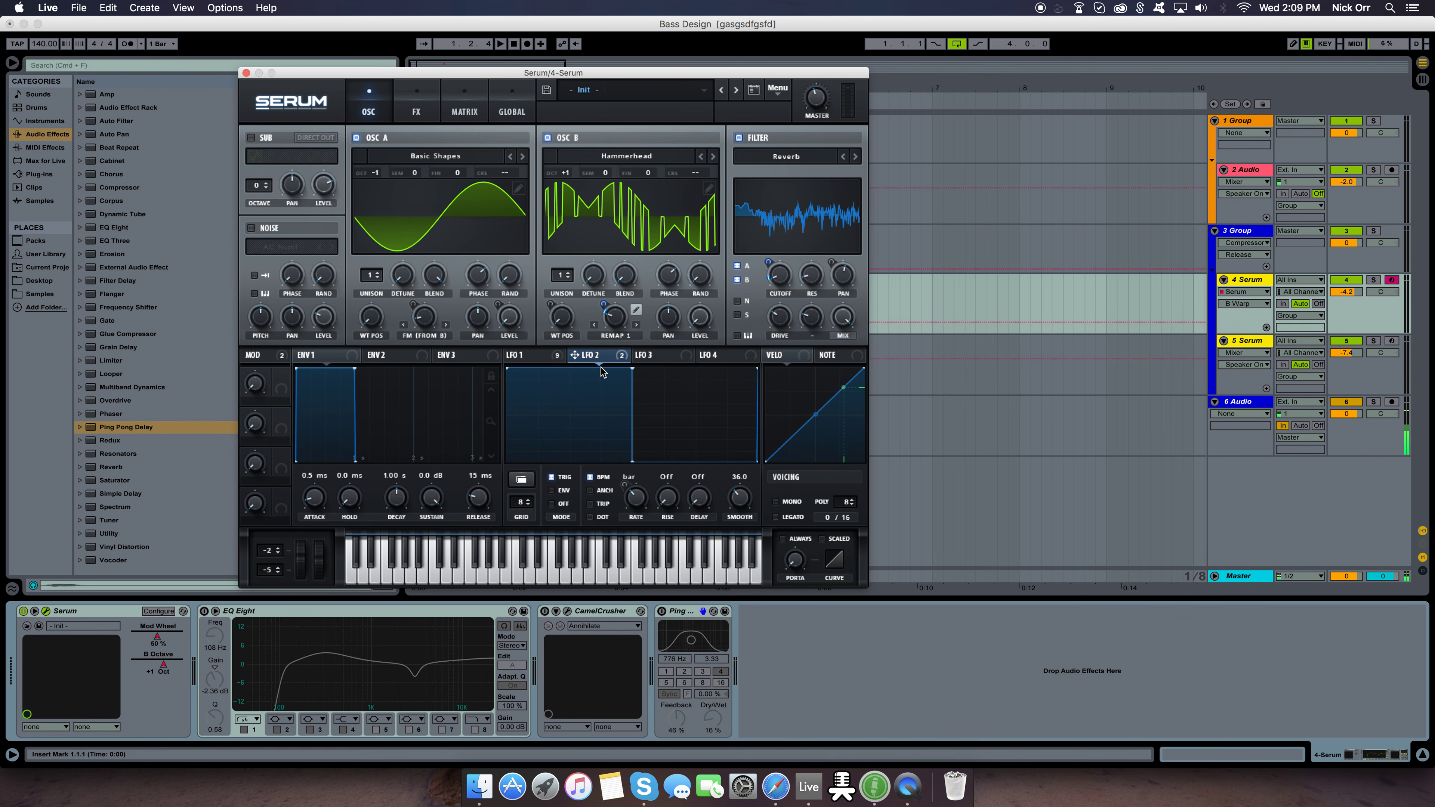
pyautogui.click(548, 352)
pyautogui.click(605, 305)
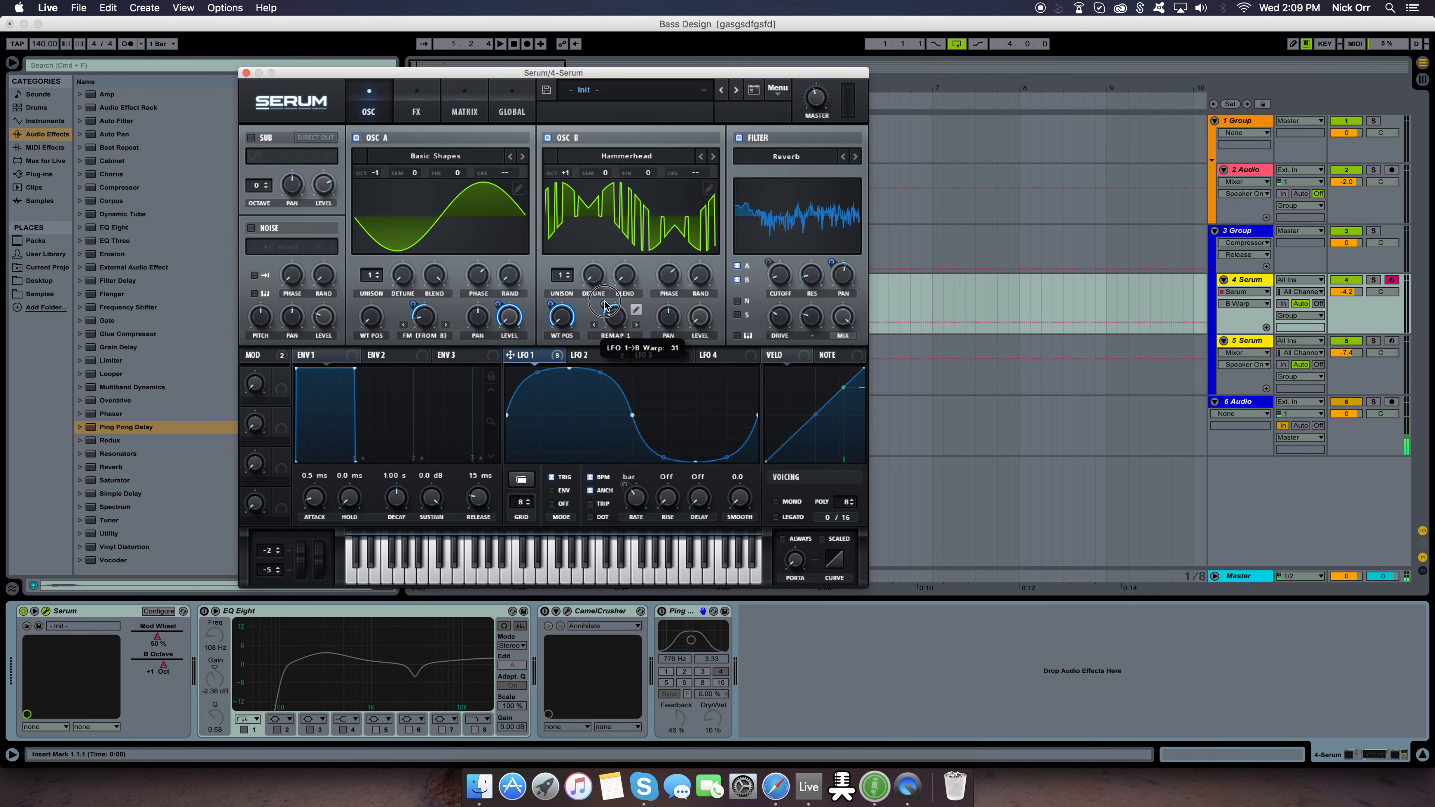
pyautogui.click(549, 305)
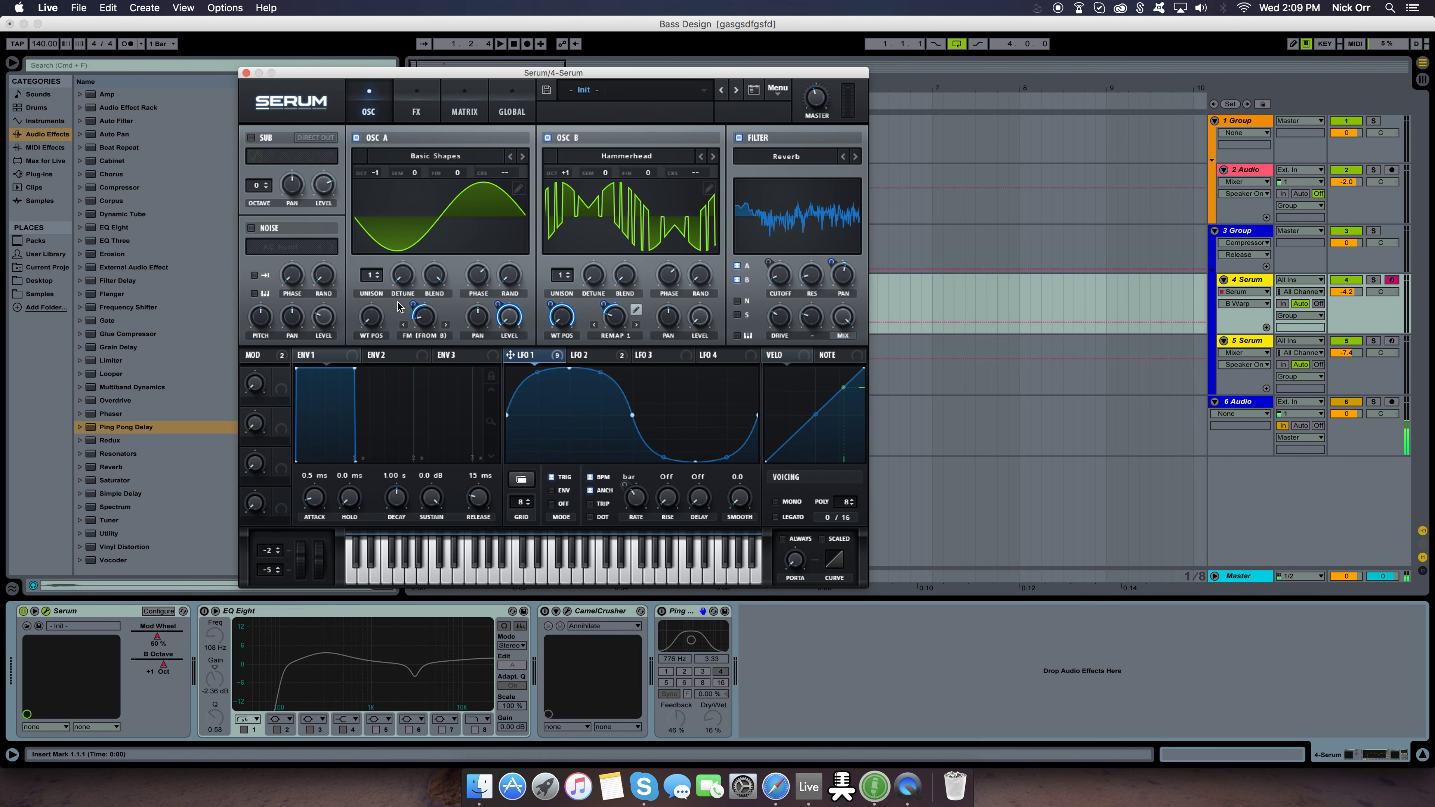
pyautogui.moveTo(415, 302)
pyautogui.click(425, 319)
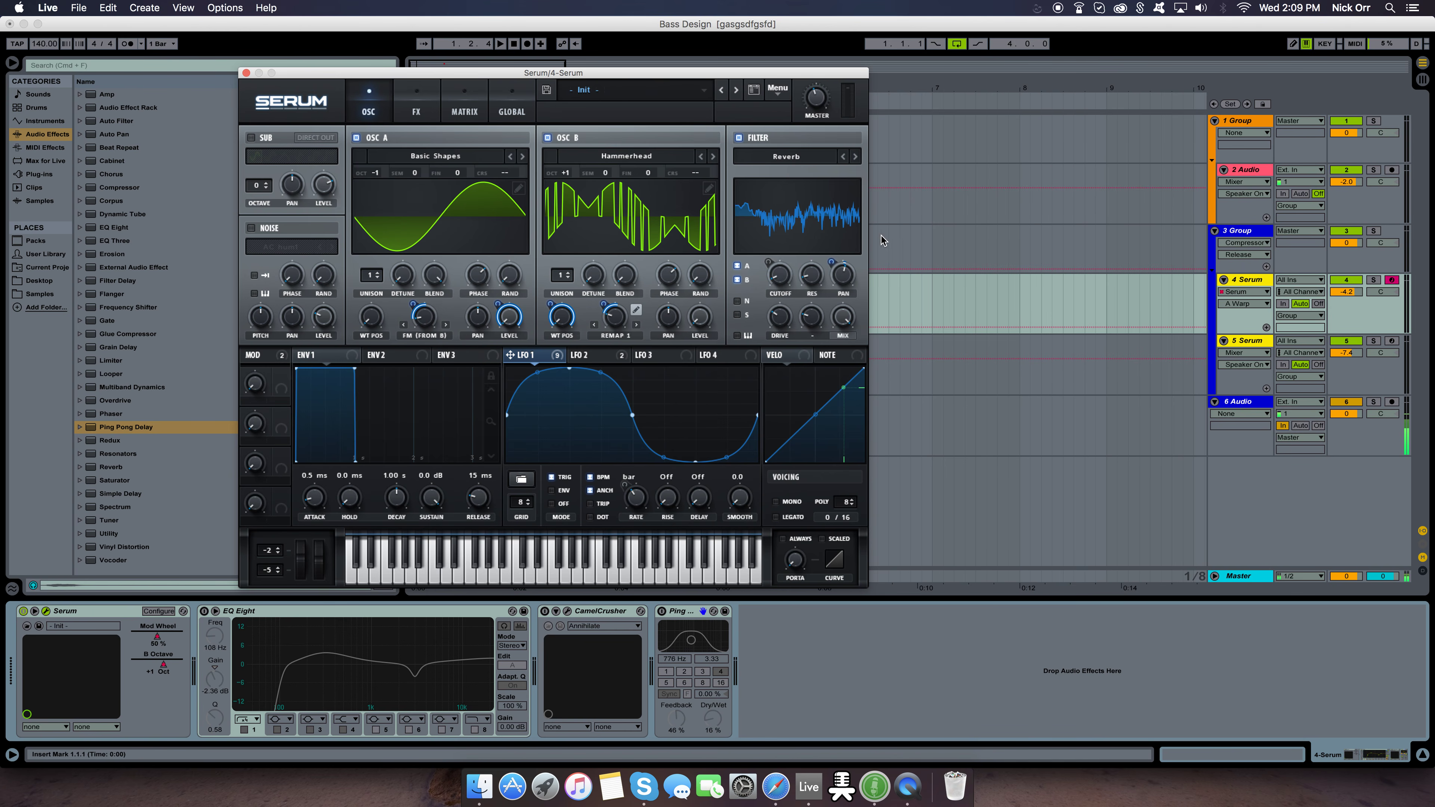
# Examine the filter's cutoff and its LFO modulation, and check the Misc filter types, leaving Reverb selected.
pyautogui.click(783, 279)
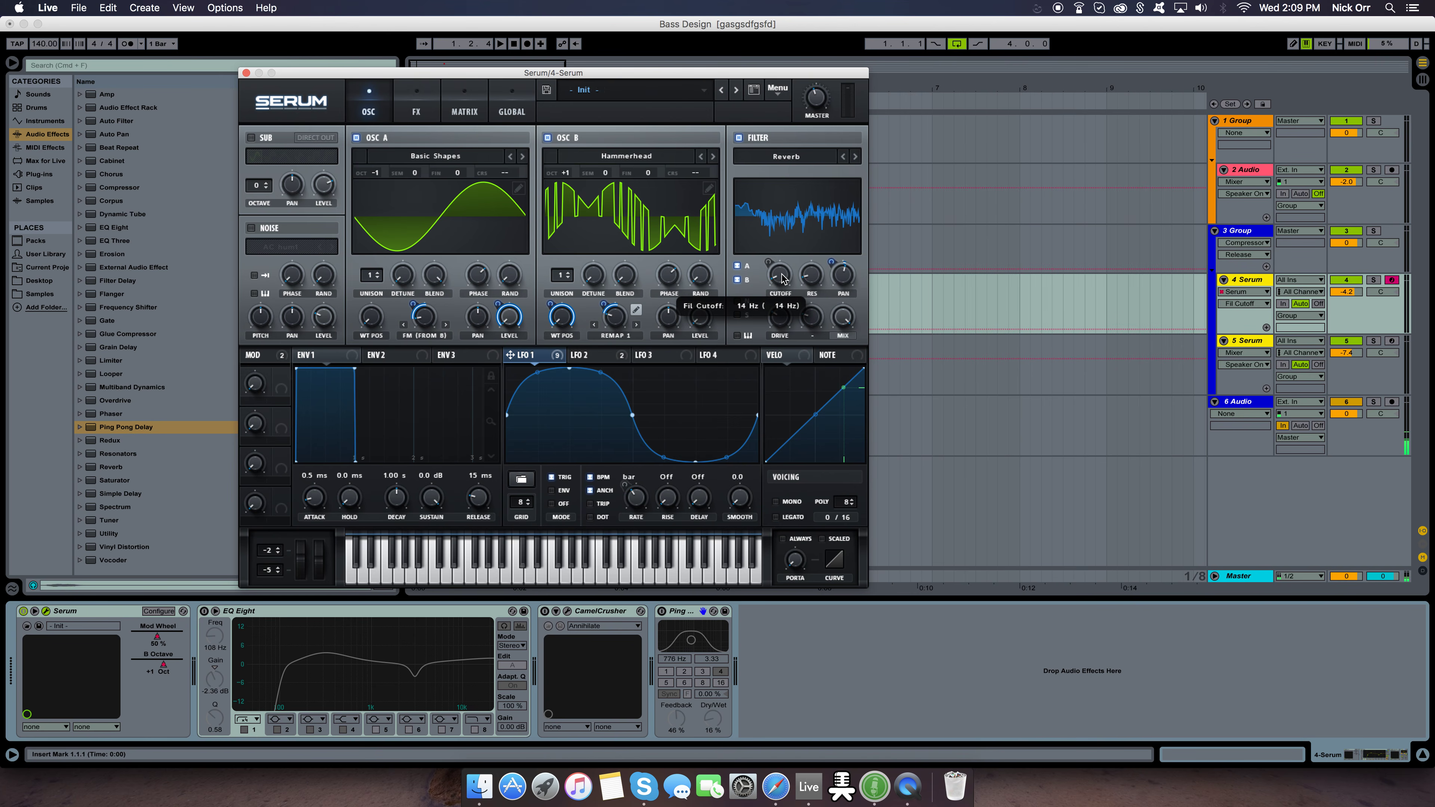
pyautogui.click(609, 360)
pyautogui.click(547, 361)
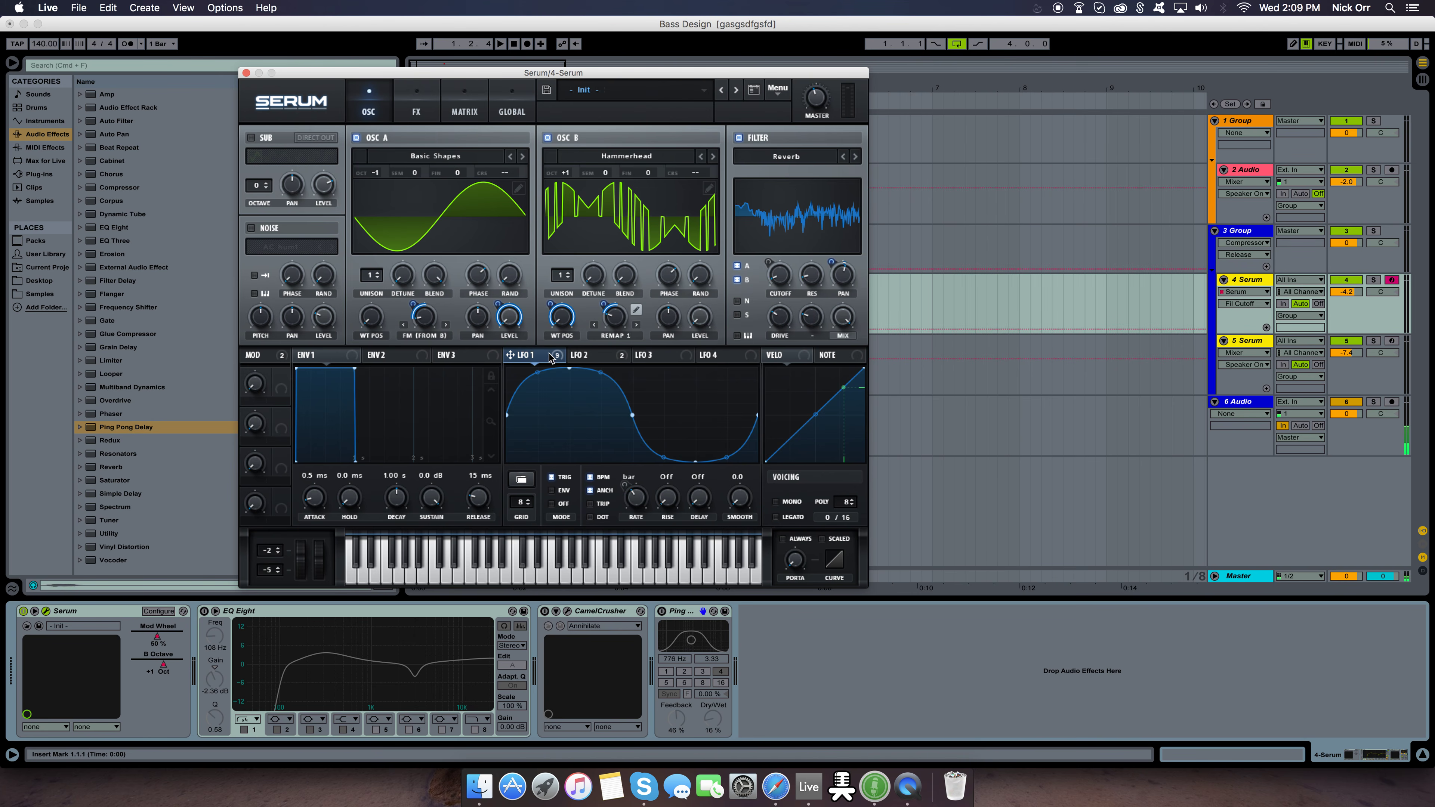
pyautogui.click(805, 159)
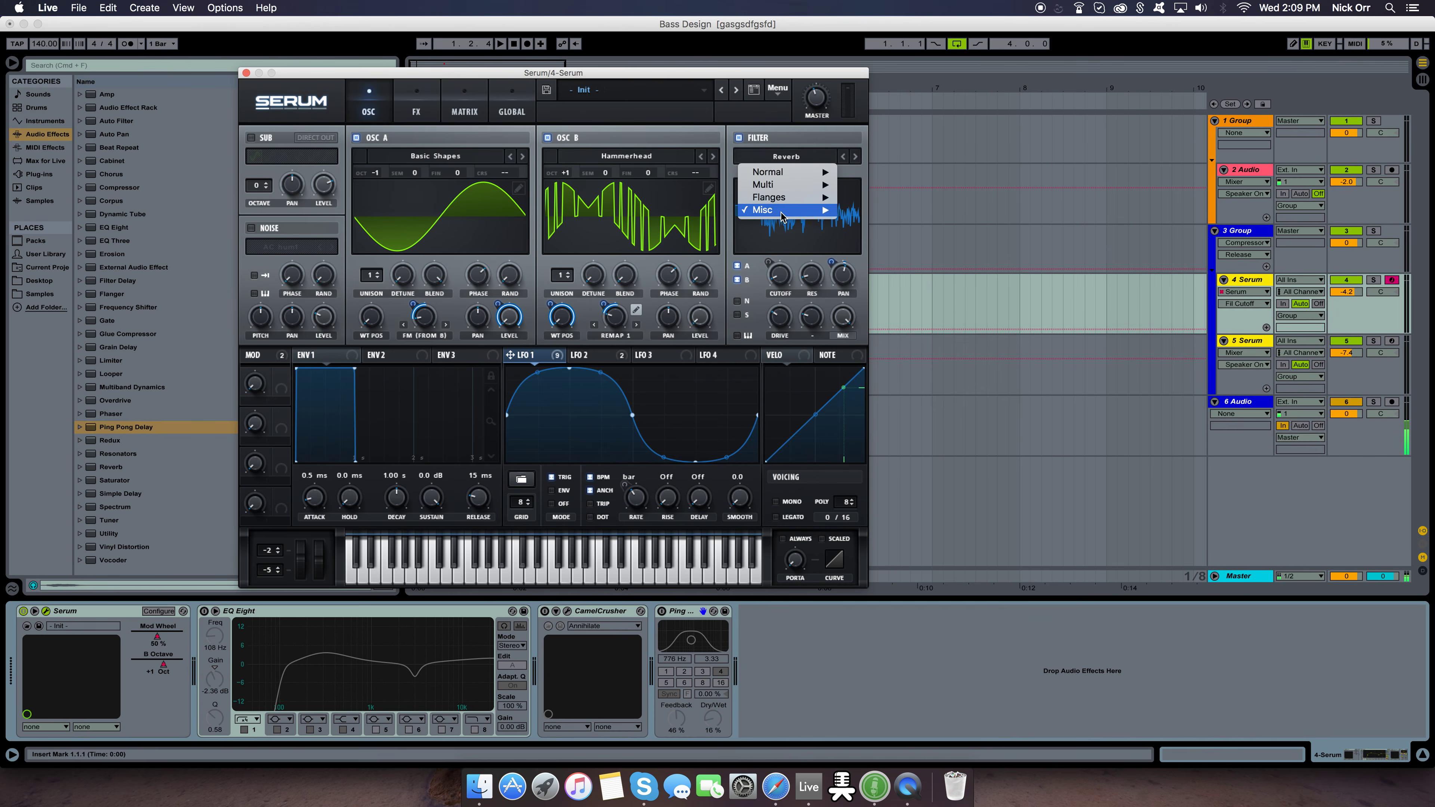
pyautogui.moveTo(791, 209)
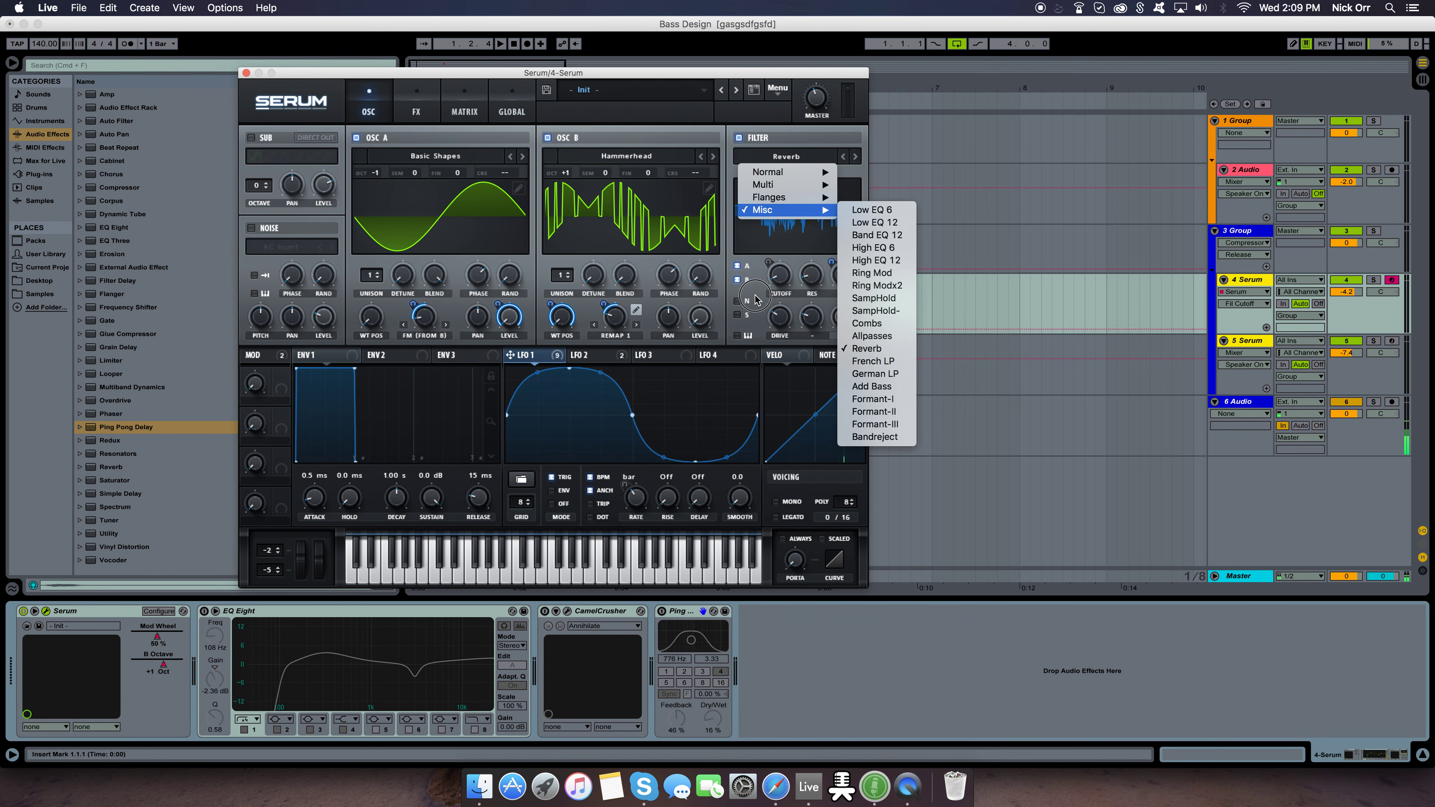
pyautogui.click(760, 303)
pyautogui.moveTo(779, 279)
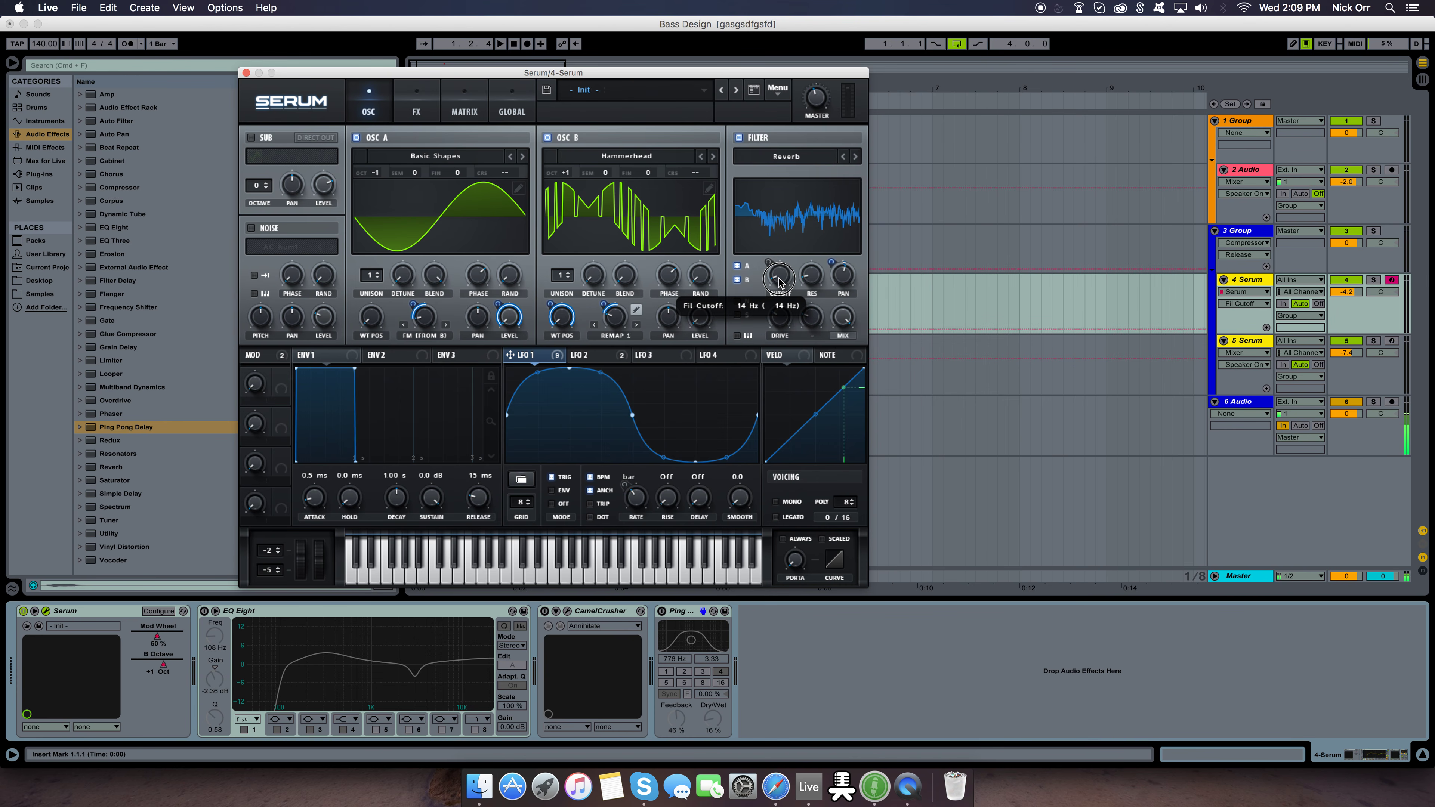
# Review the filter's resonance, drive, variation and pan, comparing how LFO 2 and LFO 1 modulate the filter.
pyautogui.click(814, 286)
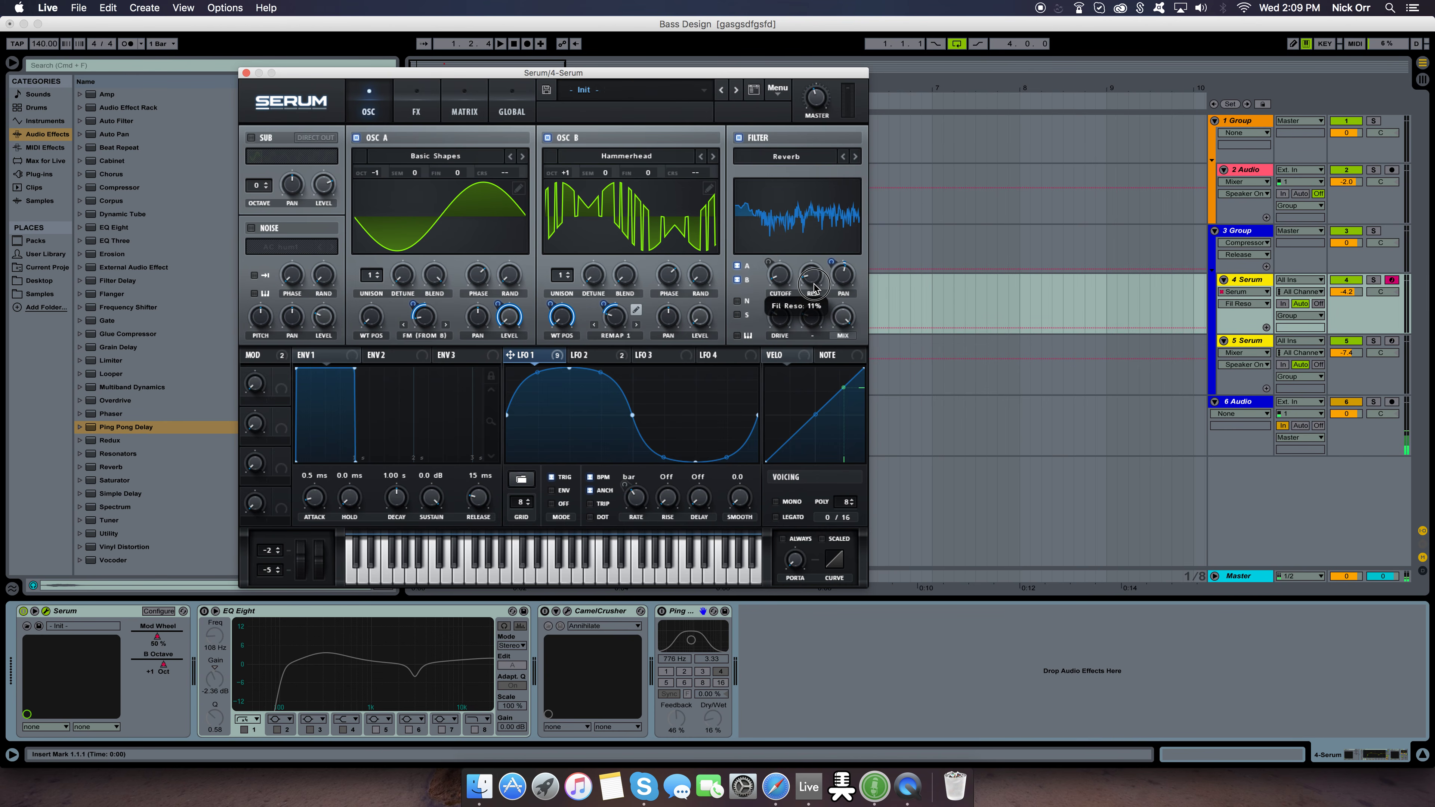
pyautogui.click(783, 330)
pyautogui.click(812, 318)
pyautogui.click(853, 277)
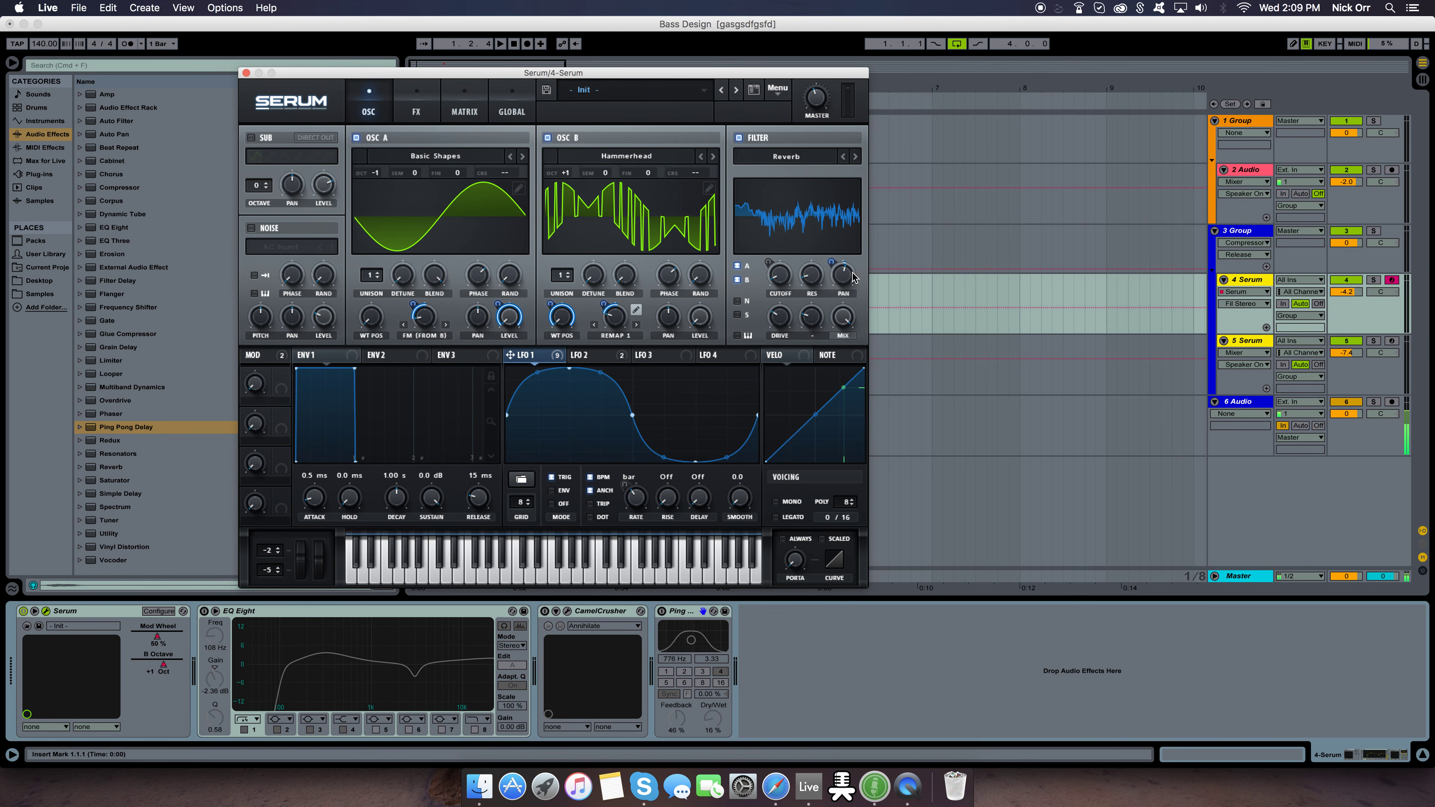
pyautogui.click(607, 358)
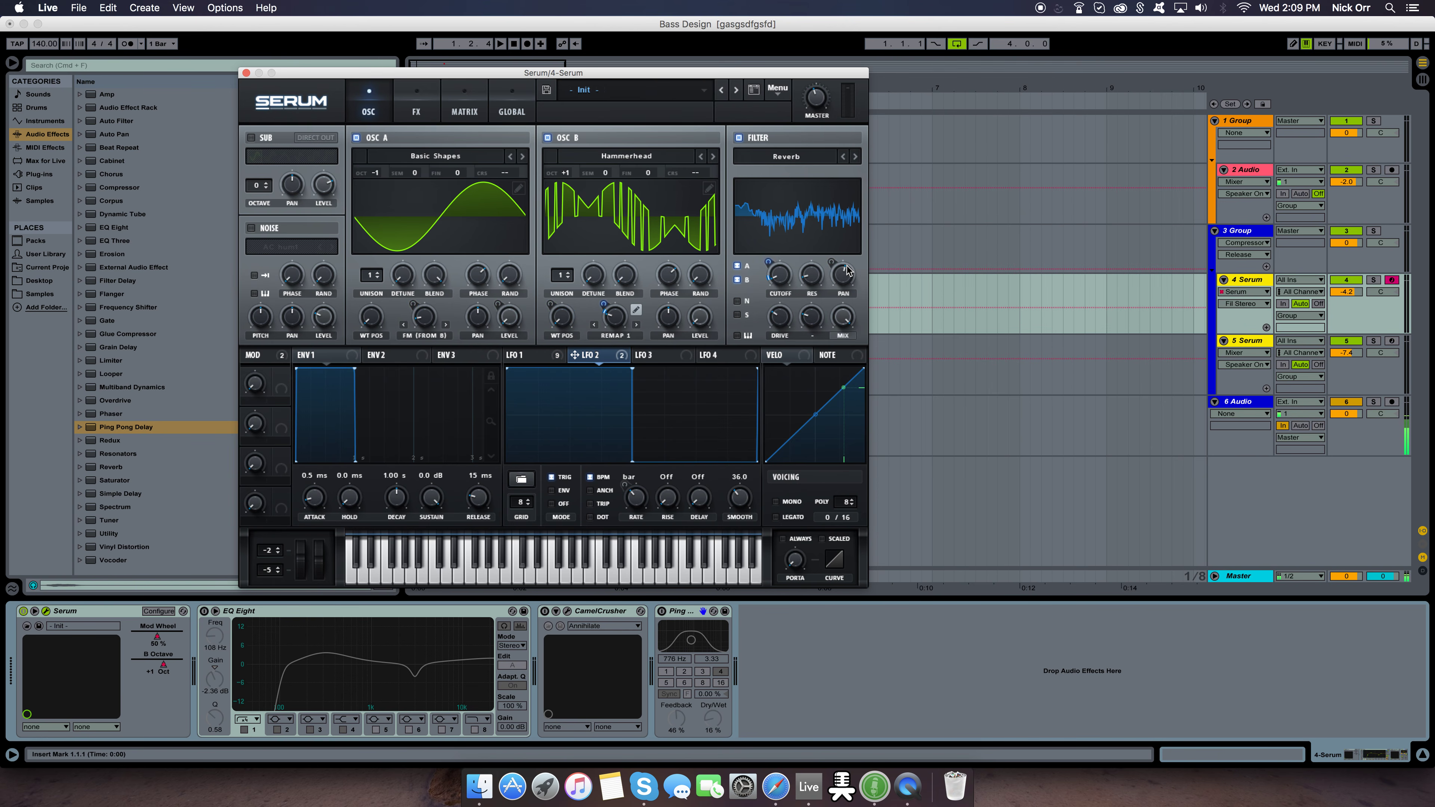
pyautogui.click(548, 356)
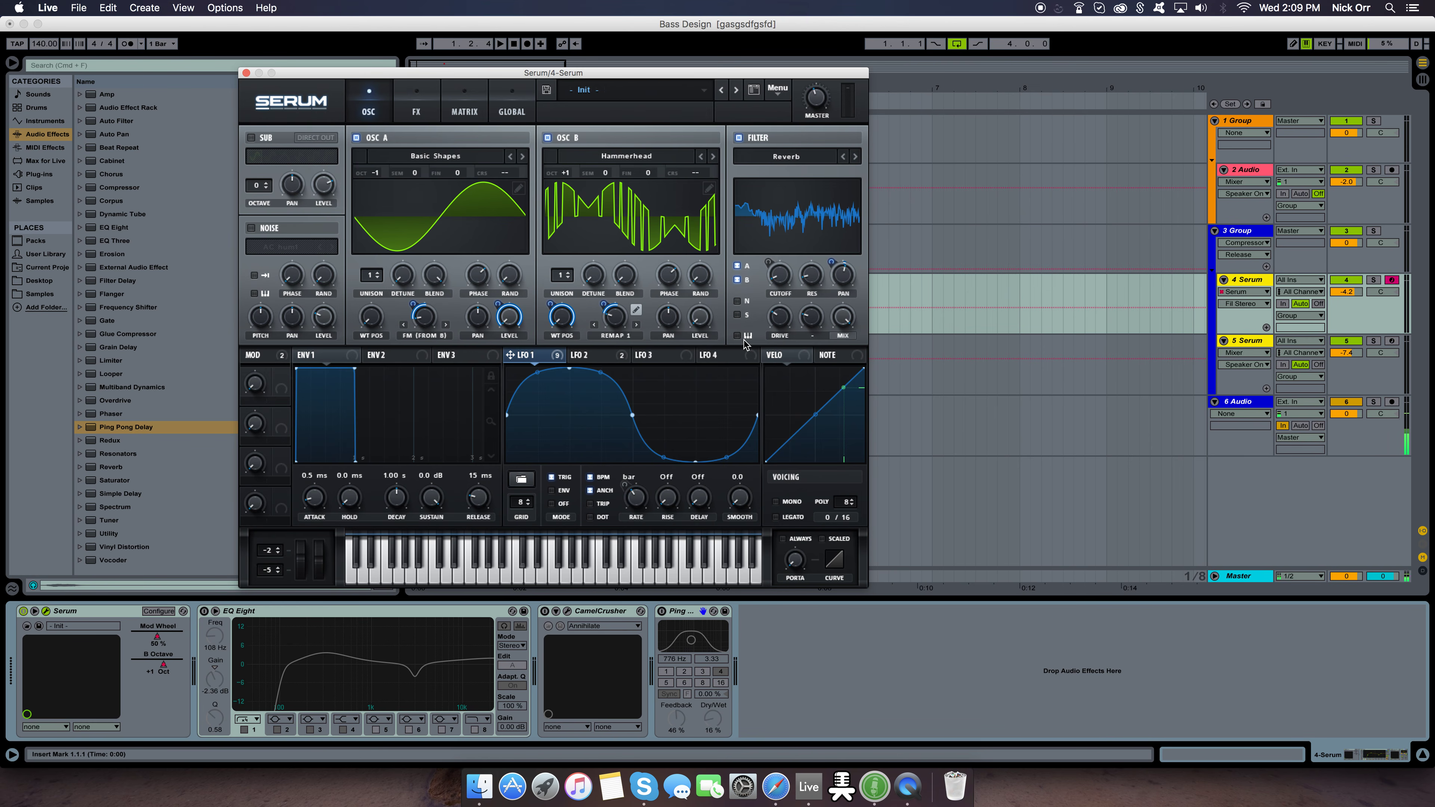
pyautogui.click(815, 322)
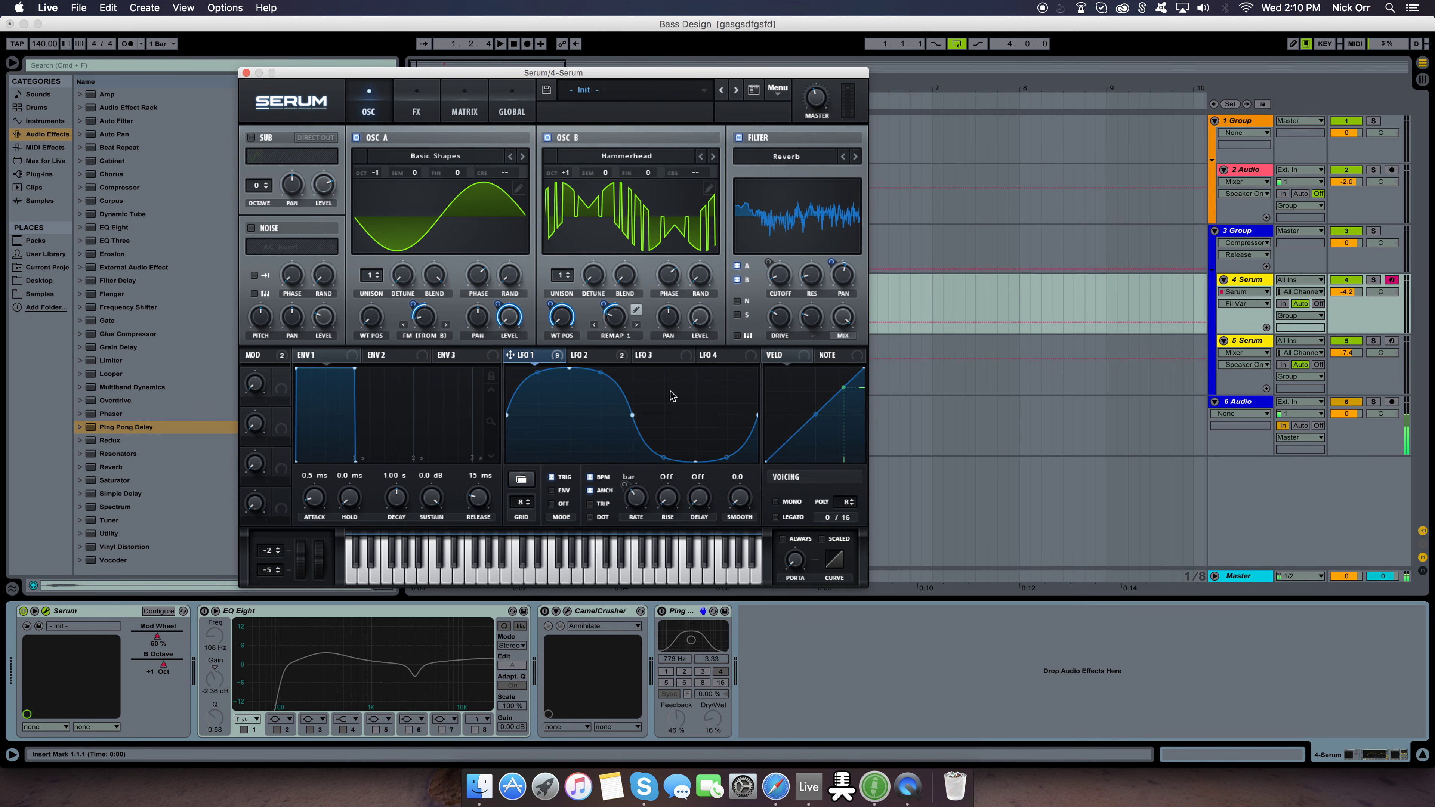
# Open Serum's effects page and review the Hyper rate, detune and mix along with the Dimension size.
pyautogui.click(425, 103)
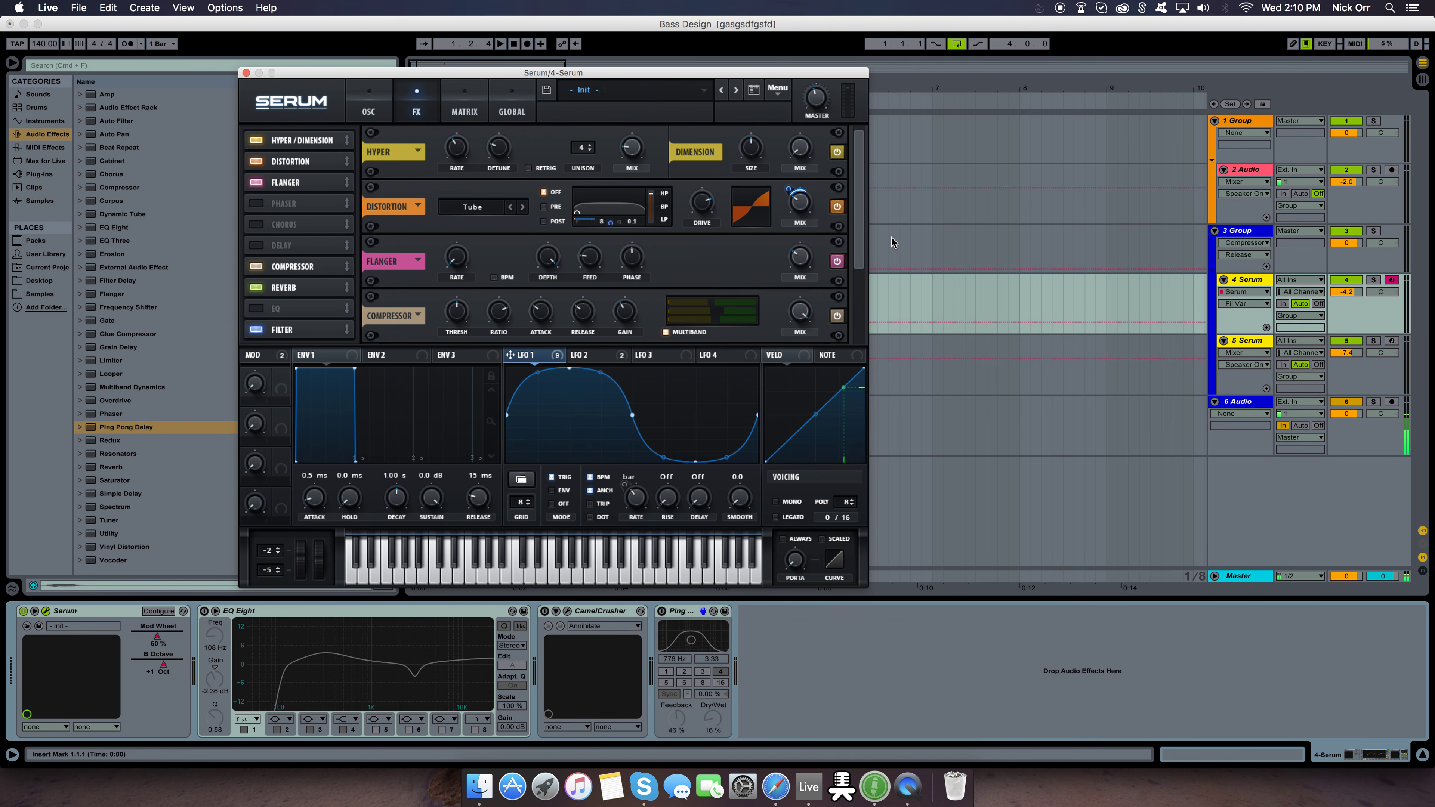
pyautogui.click(456, 148)
pyautogui.click(502, 155)
pyautogui.click(642, 156)
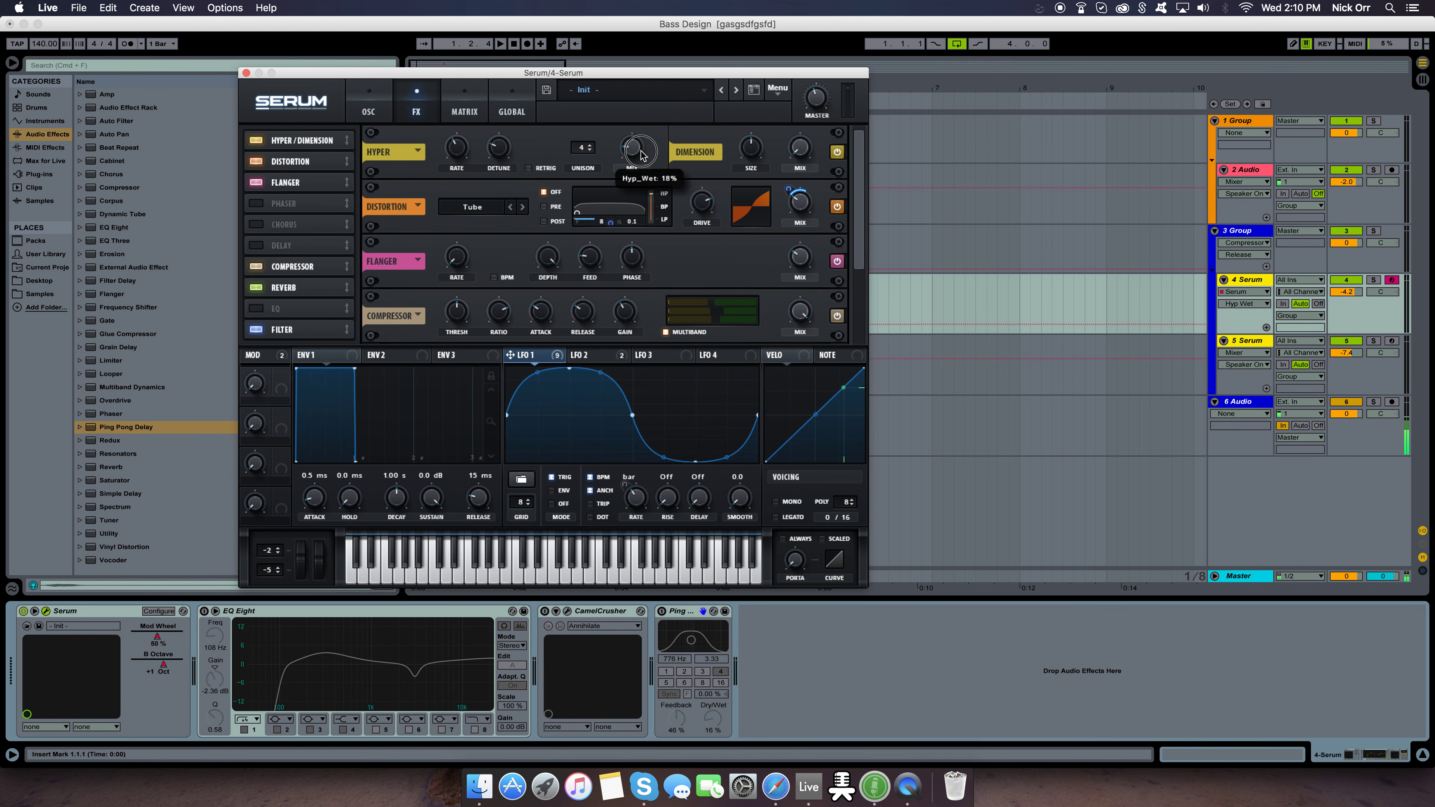
pyautogui.click(756, 150)
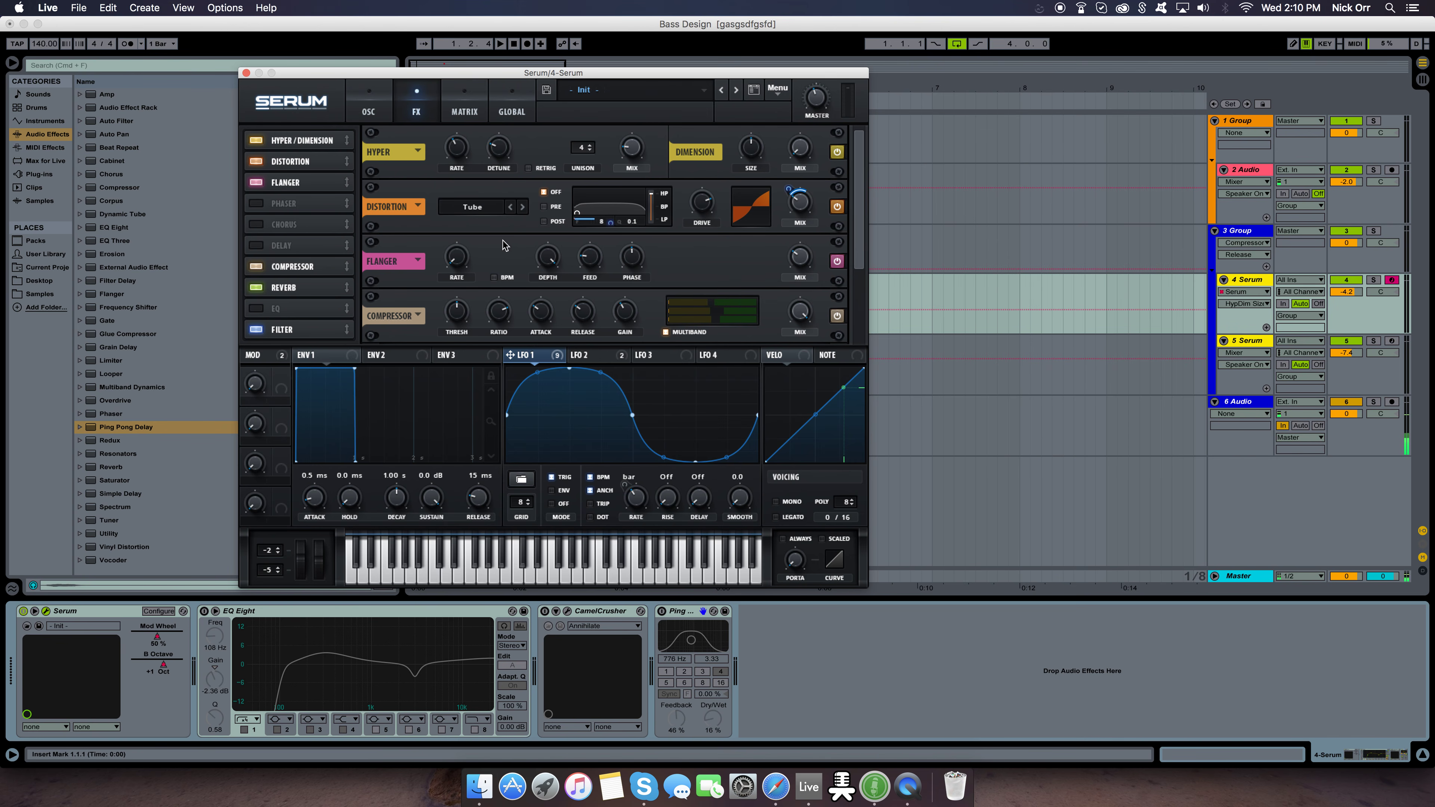
# Remove the LFO 1 modulation from the Tube distortion's frequency and review the distortion's drive and modulated mix.
pyautogui.rightClick(610, 222)
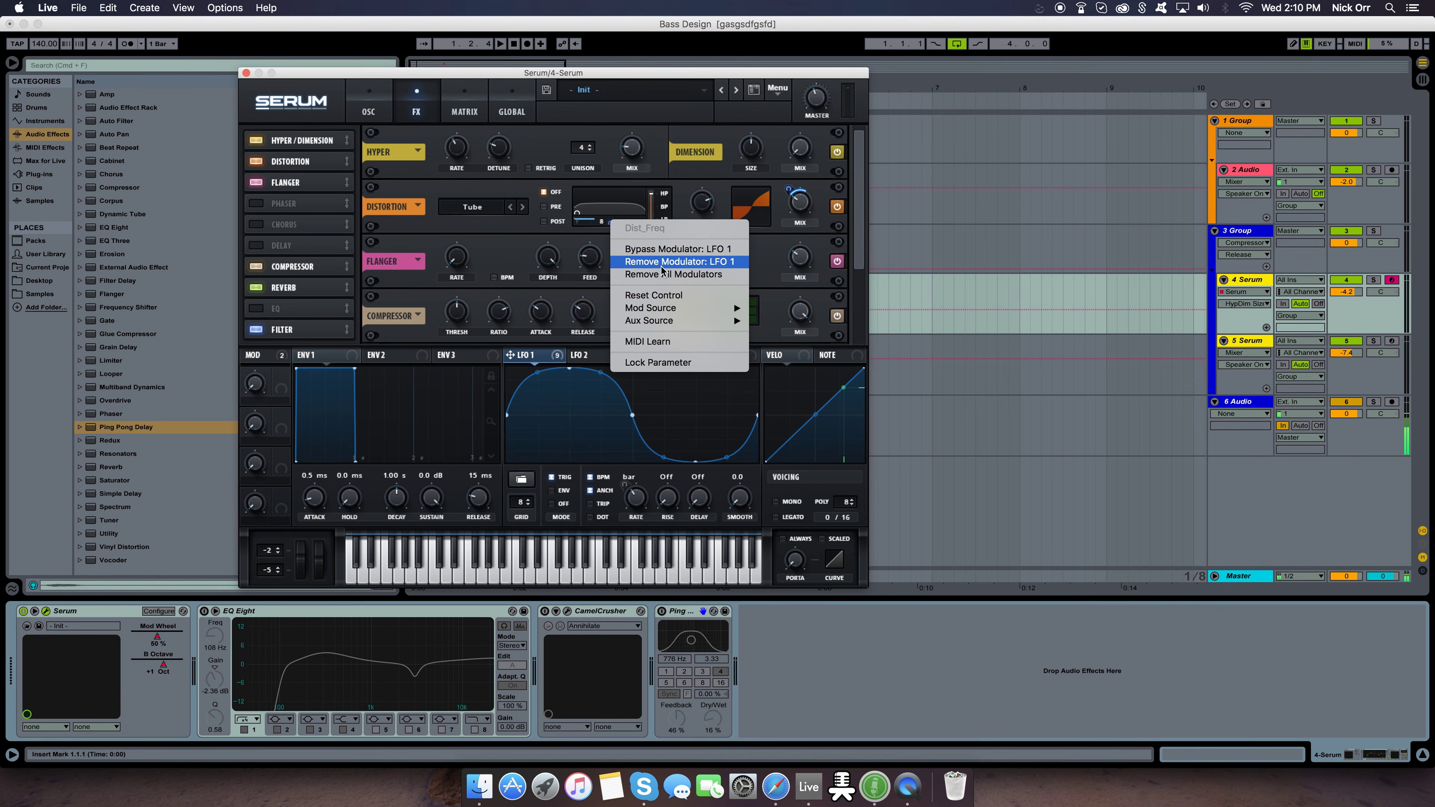
pyautogui.click(662, 274)
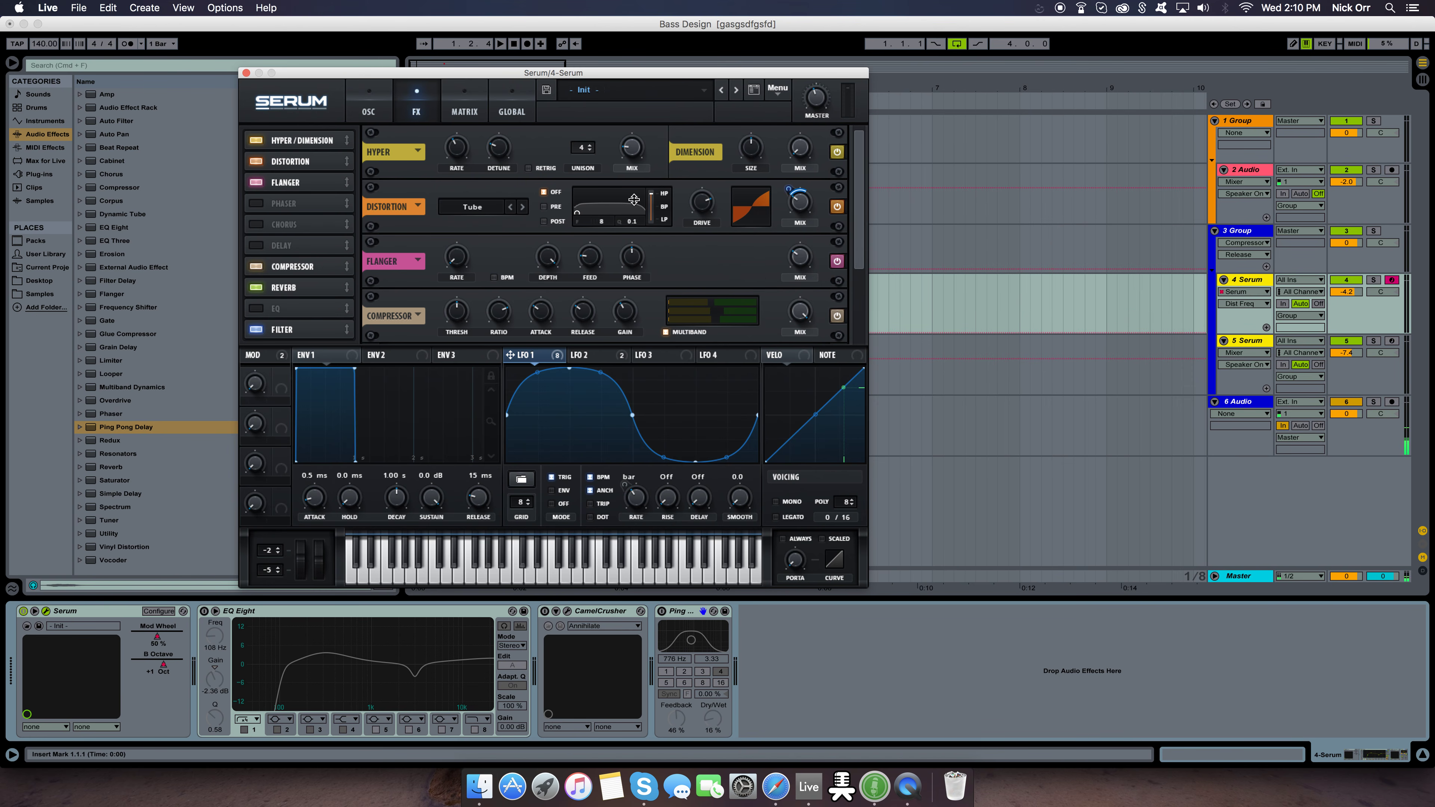
pyautogui.click(705, 206)
pyautogui.click(803, 206)
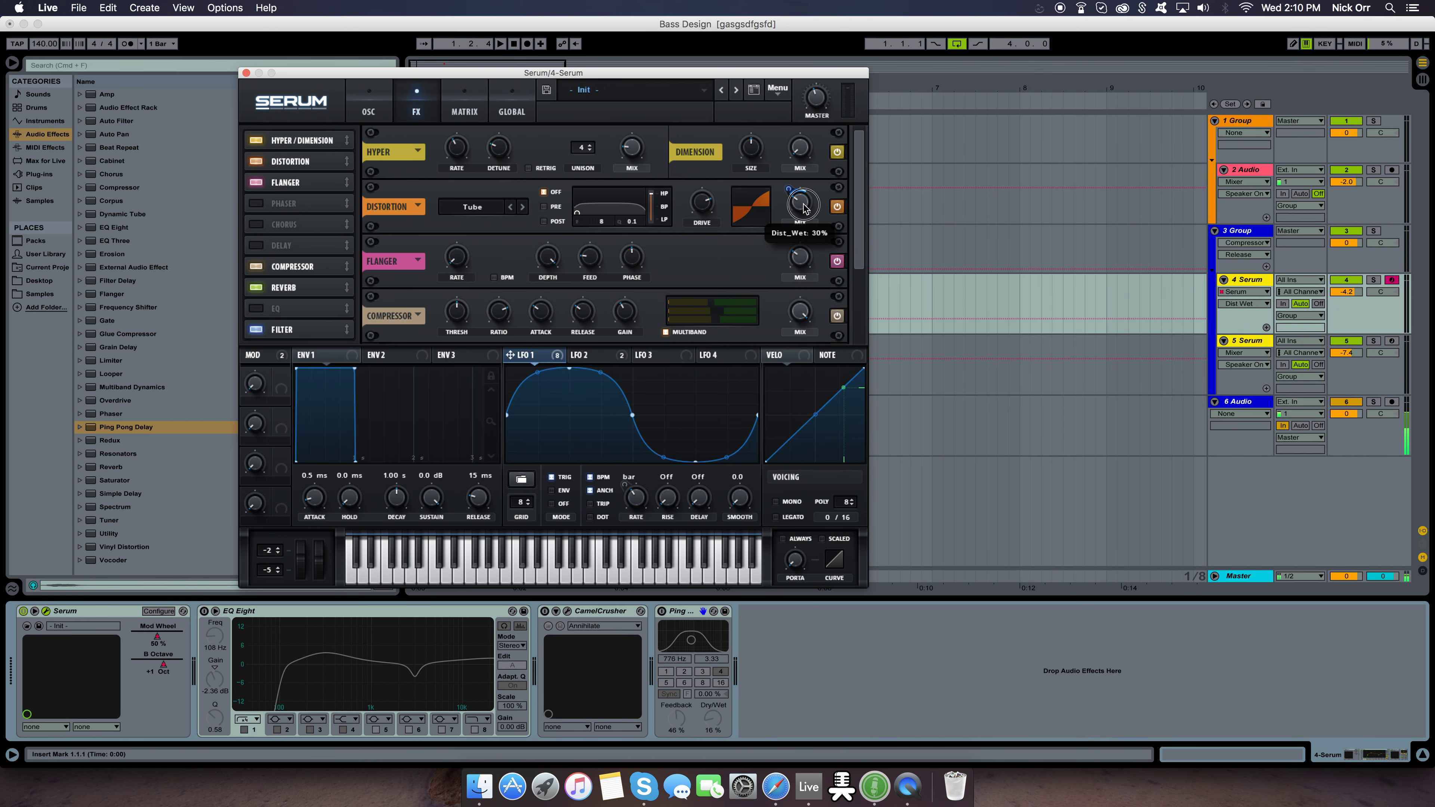
pyautogui.click(788, 190)
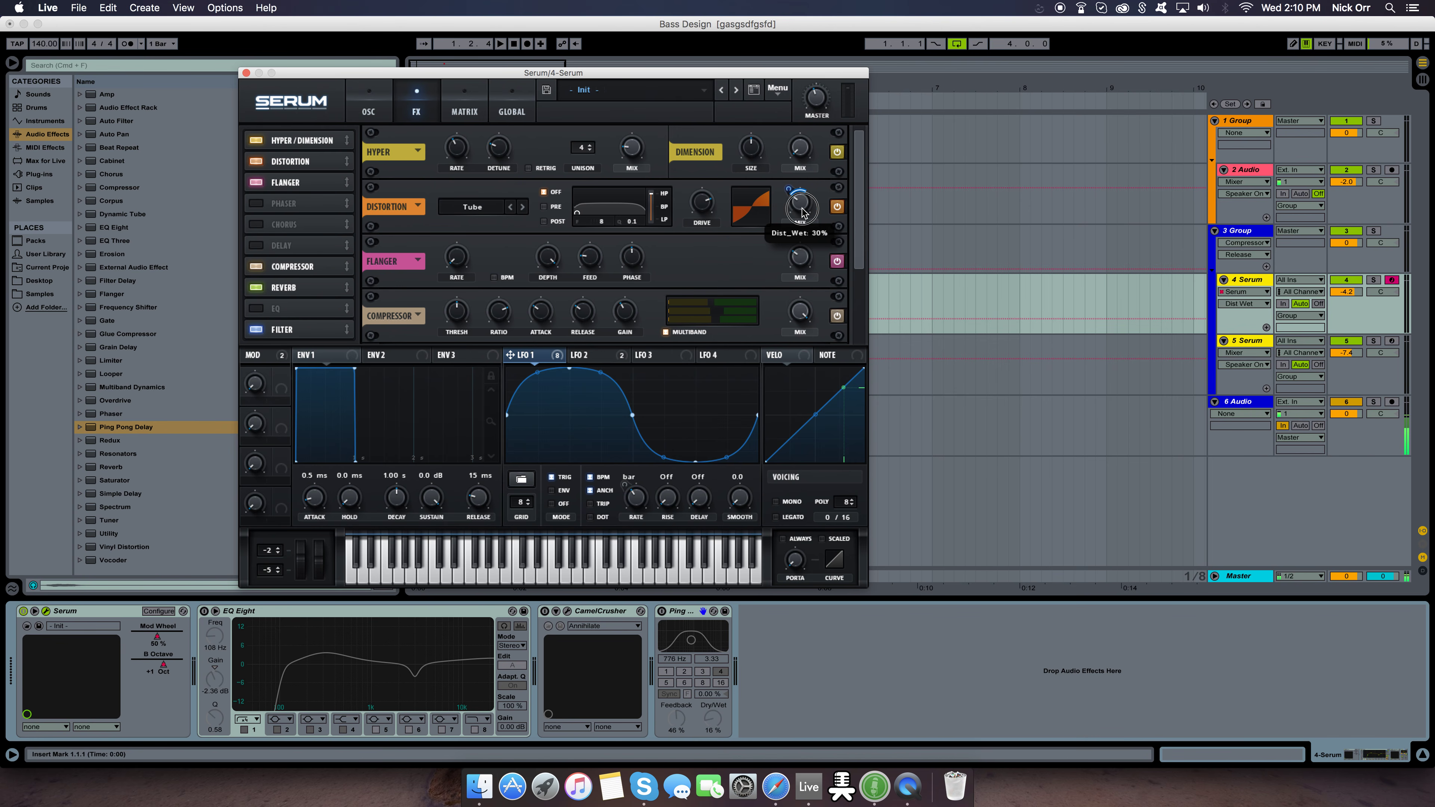
# Check the flanger's mix at 100% while briefly playing all the layers.
pyautogui.click(800, 261)
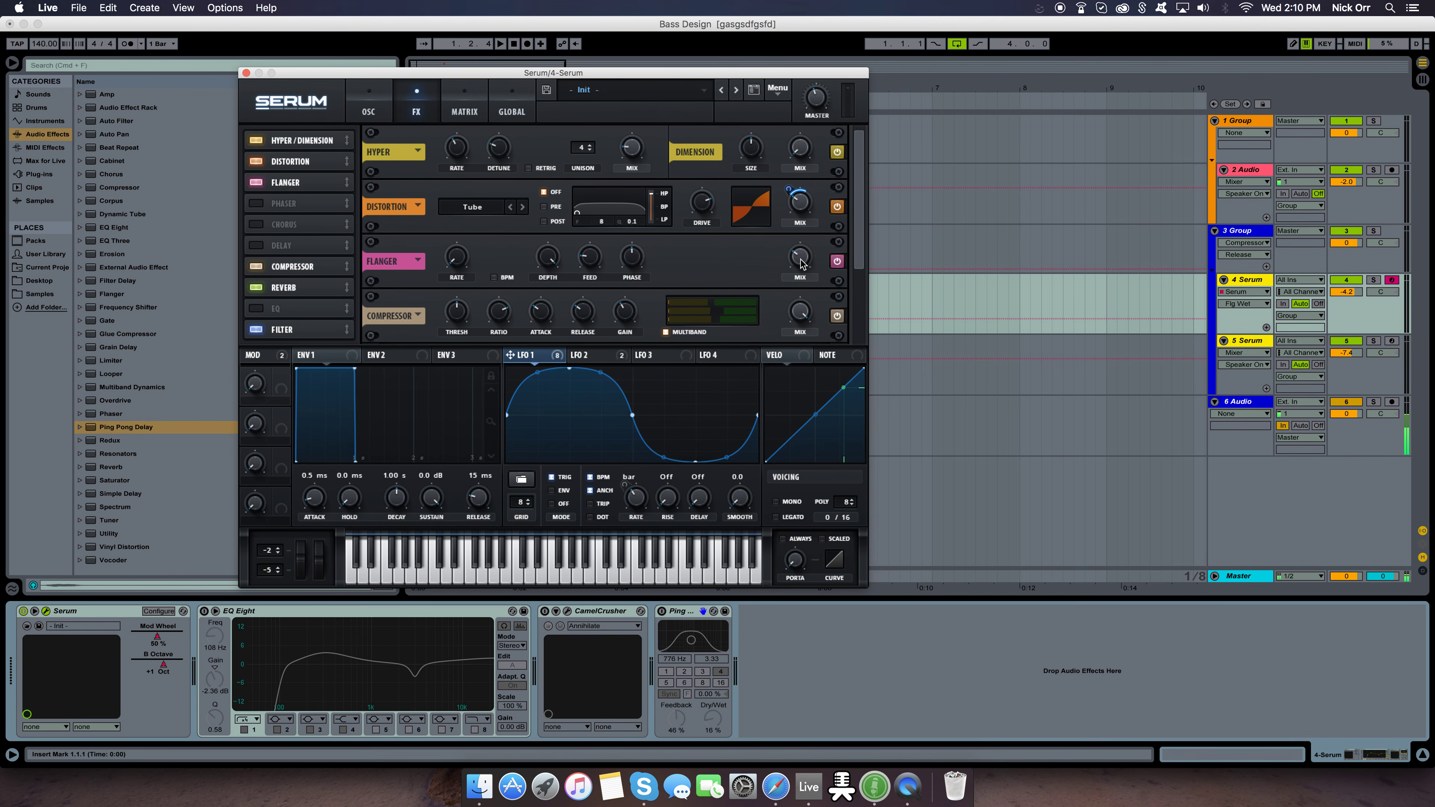
pyautogui.press('space')
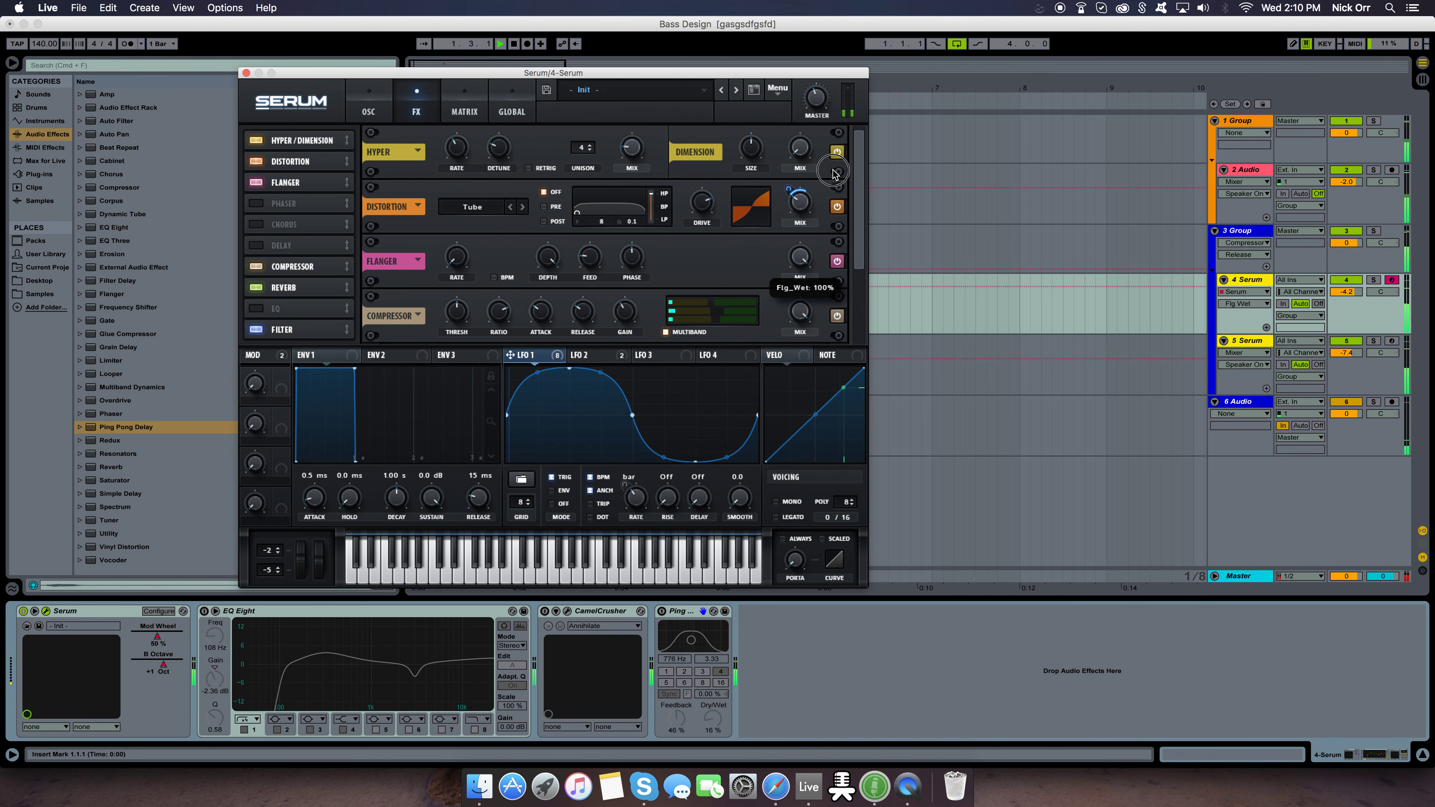
pyautogui.press('space')
# Mute the 5 Serum and 2 Audio tracks and briefly play the 4 Serum bass without them.
pyautogui.click(1373, 280)
pyautogui.click(1373, 280)
pyautogui.click(1348, 400)
pyautogui.click(1348, 401)
pyautogui.click(1348, 340)
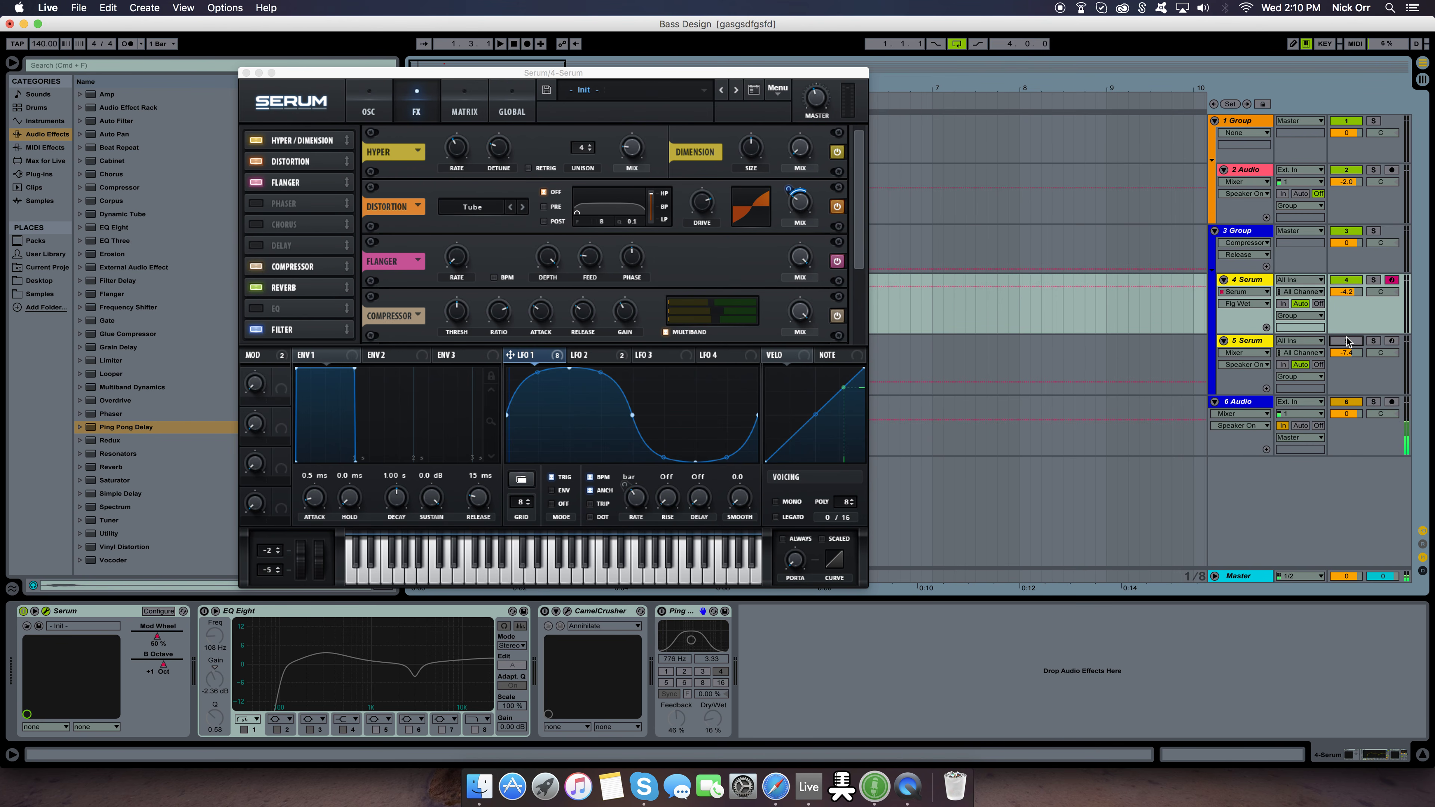
pyautogui.click(1348, 170)
pyautogui.press('space')
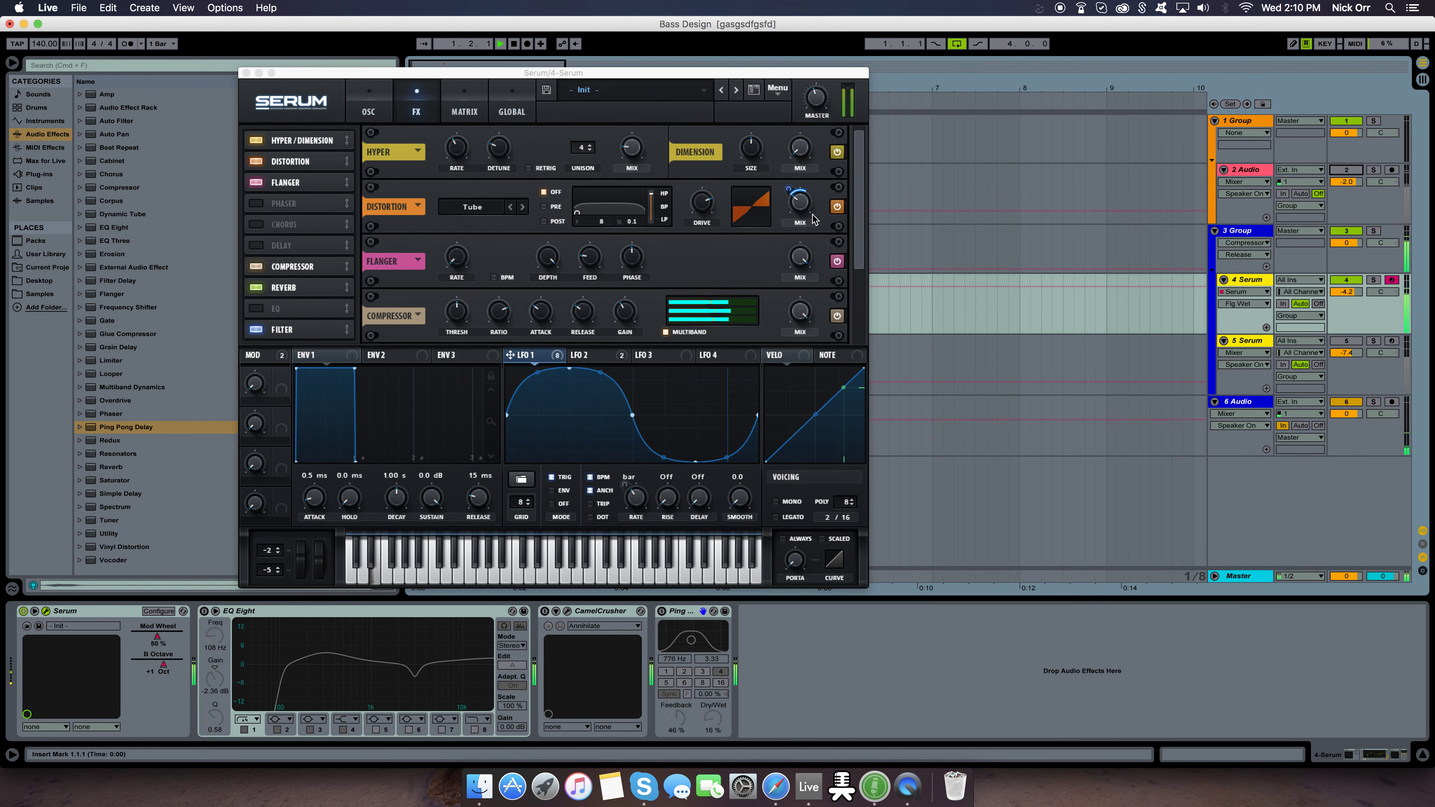
pyautogui.press('space')
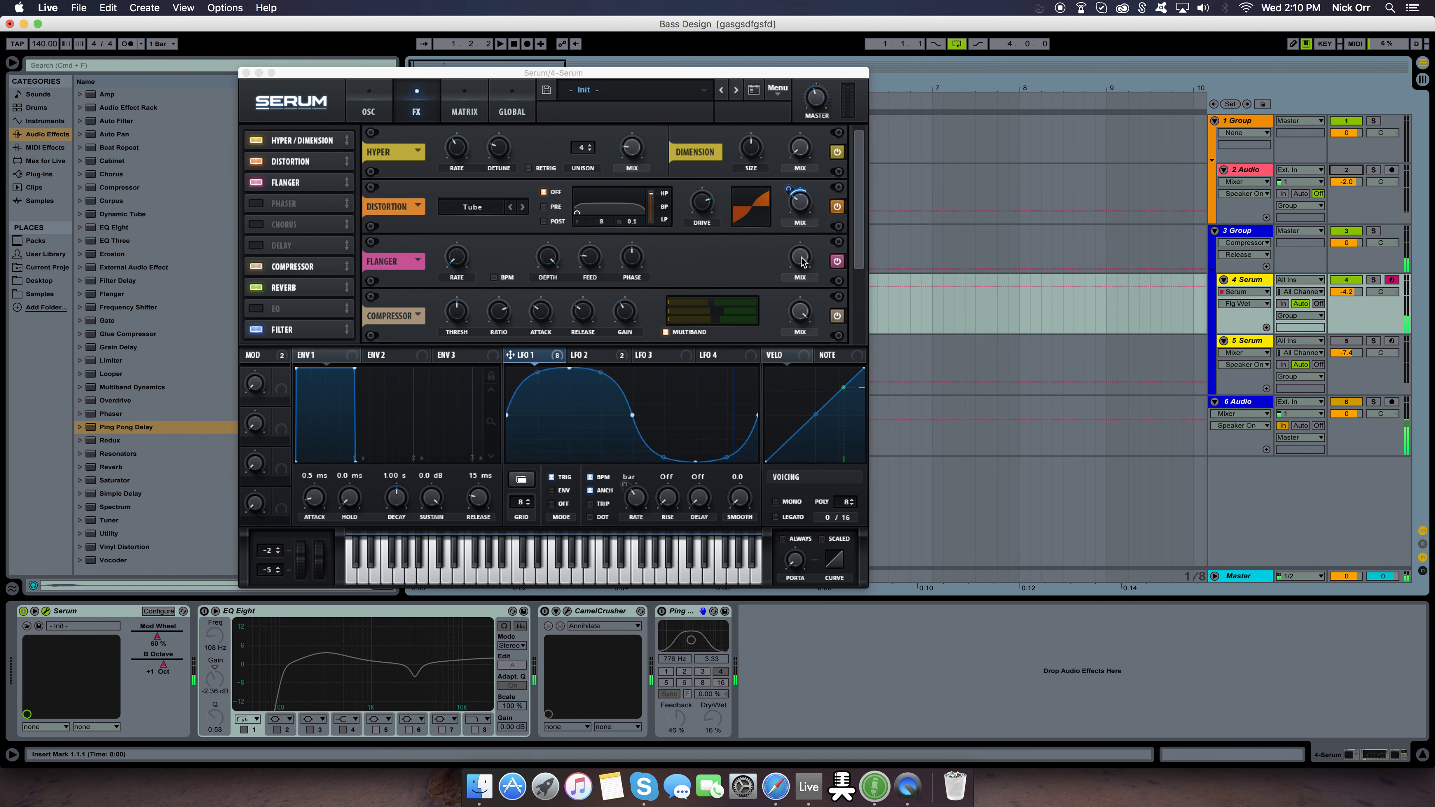
# Vary the flanger's mix, including 100%, and compare the bass in short playbacks.
pyautogui.click(803, 262)
pyautogui.press('space')
pyautogui.press('space')
pyautogui.moveTo(808, 132); pyautogui.dragTo(810, 161)
pyautogui.press('space')
pyautogui.press('space')
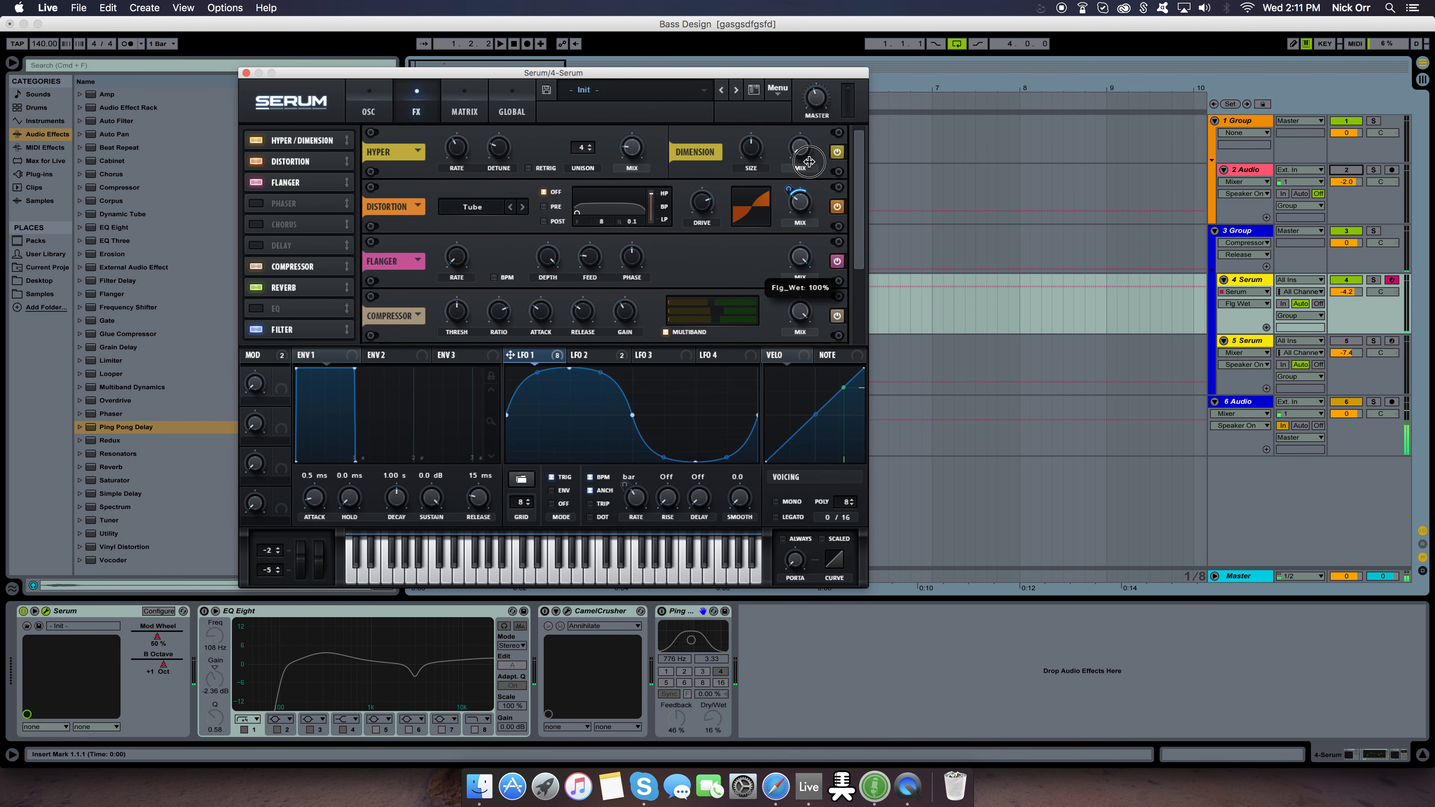
pyautogui.moveTo(810, 162); pyautogui.dragTo(788, 354)
# Play the bass with the multiband compressor bypassed for comparison and turn the compressor back on.
pyautogui.moveTo(861, 220); pyautogui.dragTo(857, 295)
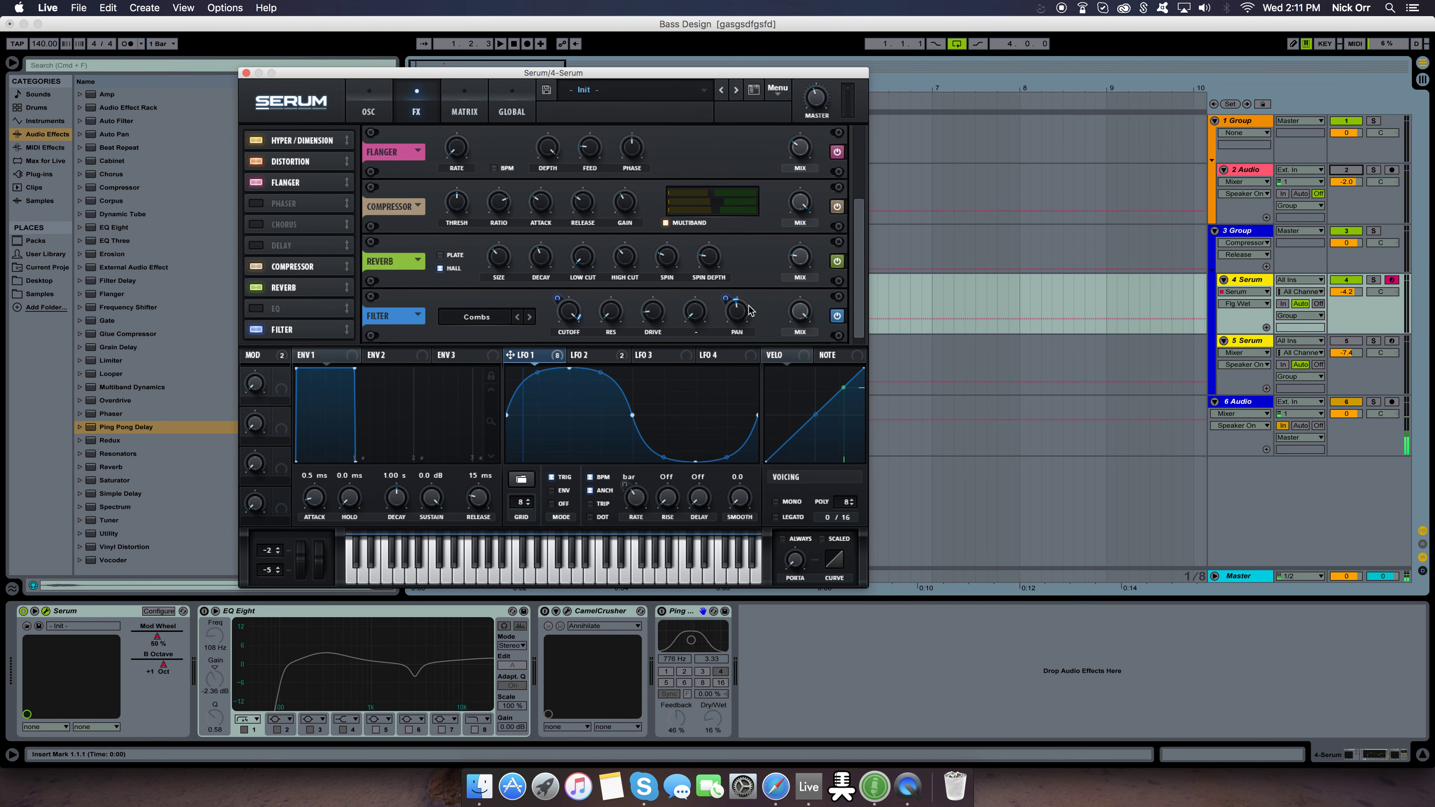
pyautogui.click(665, 222)
pyautogui.click(837, 207)
pyautogui.press('space')
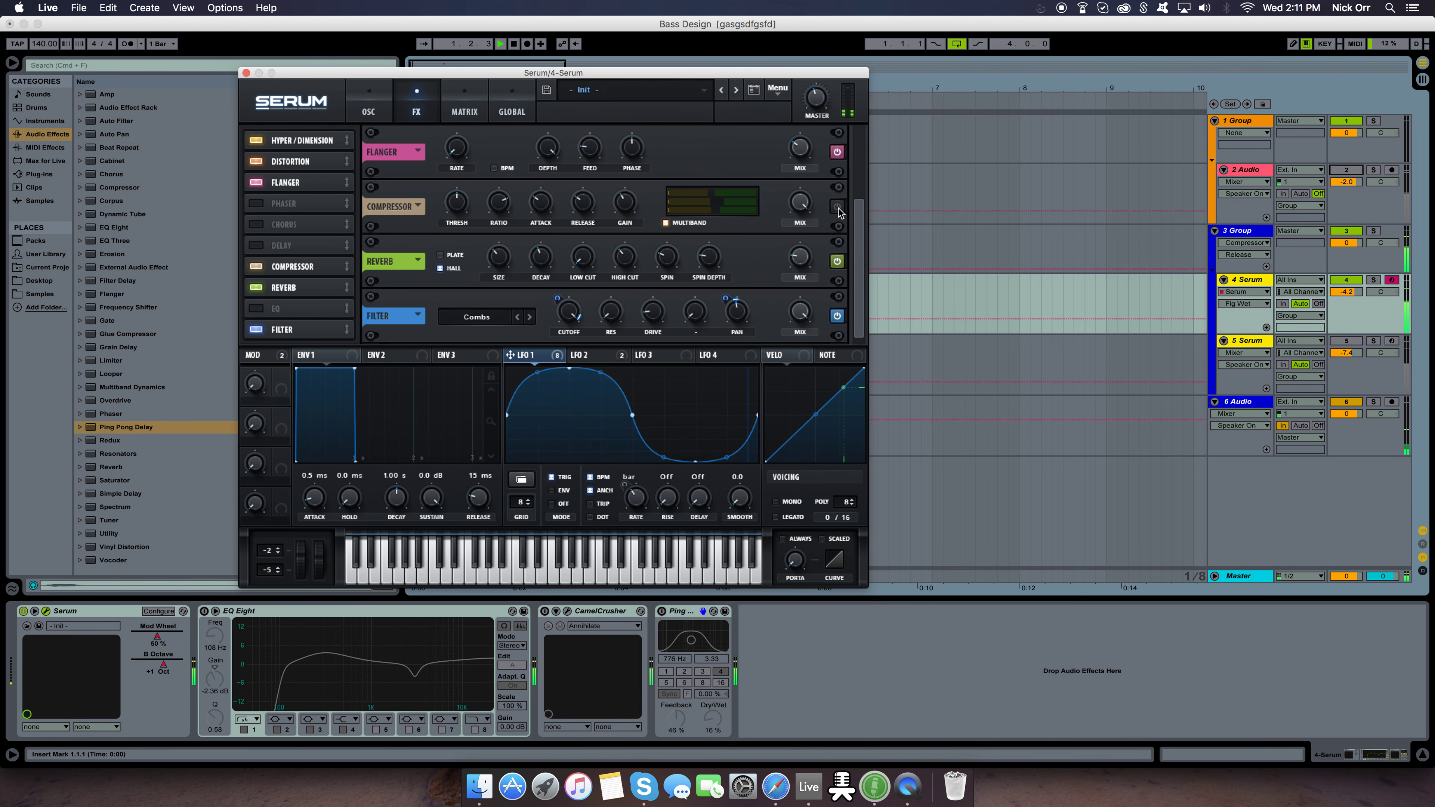
pyautogui.click(839, 208)
pyautogui.press('space')
pyautogui.click(864, 254)
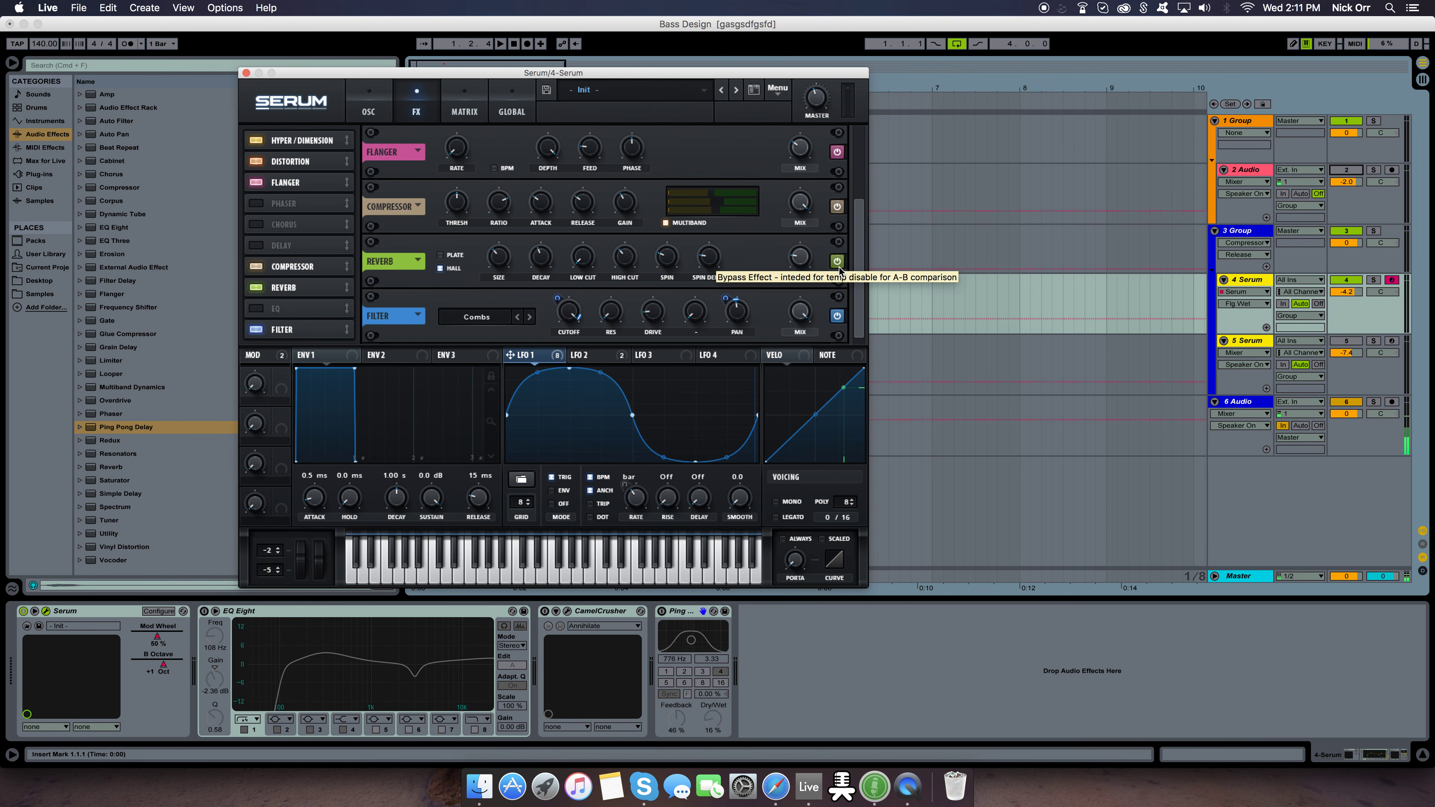
# Bypass the Hall reverb, play the bass briefly for comparison, and re-enable the reverb.
pyautogui.click(838, 261)
pyautogui.press('space')
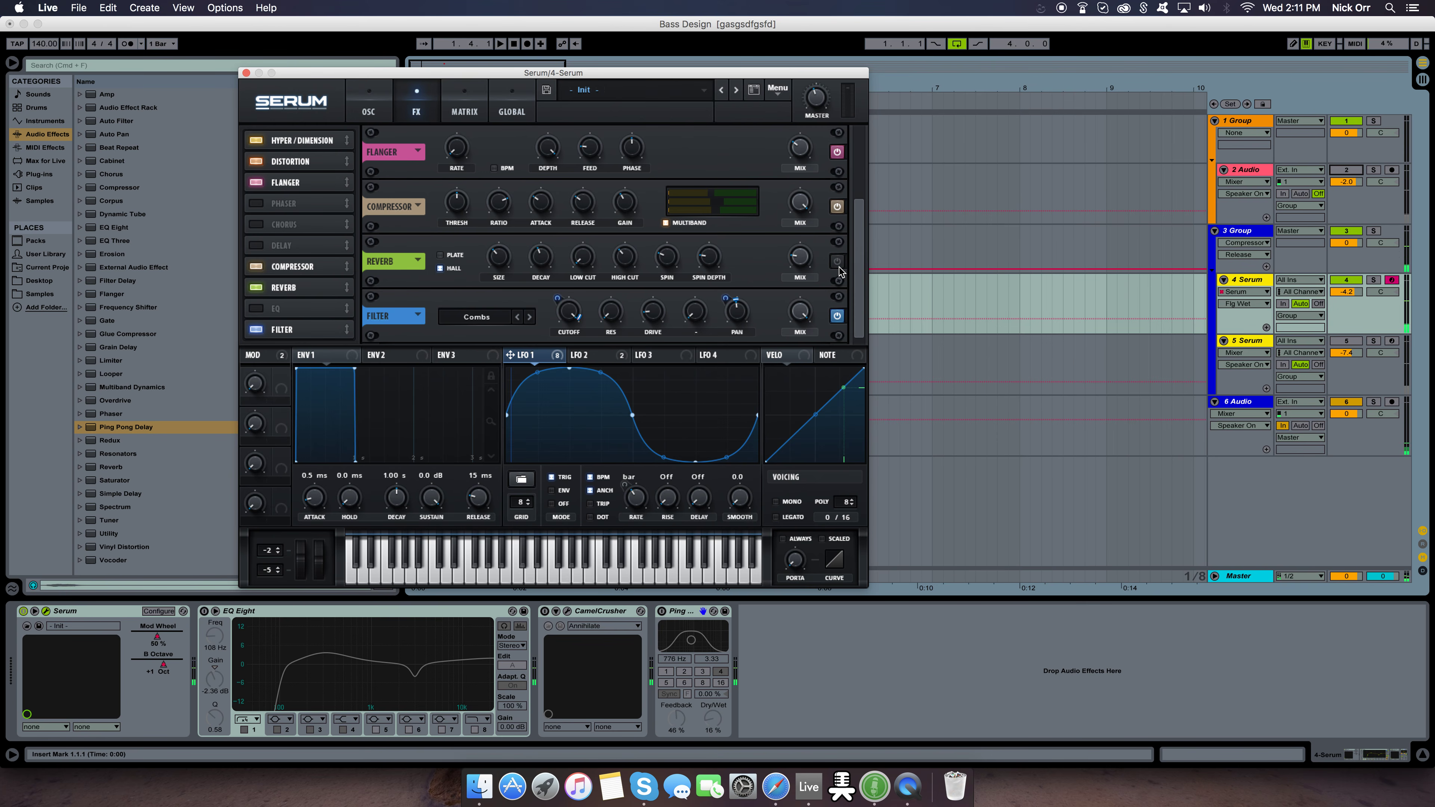
pyautogui.click(838, 263)
# Close the Serum editor and play the arrangement from the second bass clip at bar 3.
pyautogui.click(246, 73)
pyautogui.press('space')
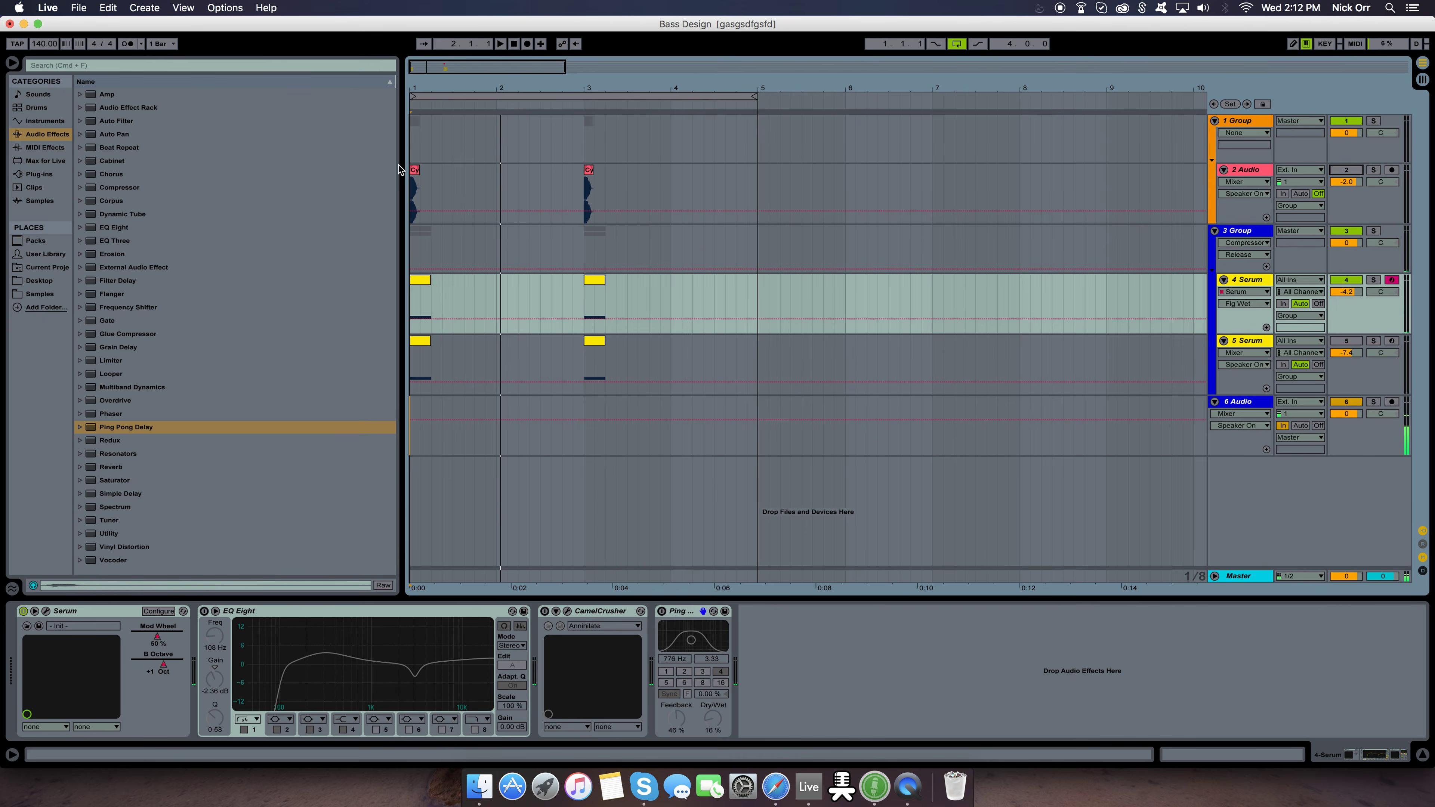
pyautogui.click(581, 296)
pyautogui.press('space')
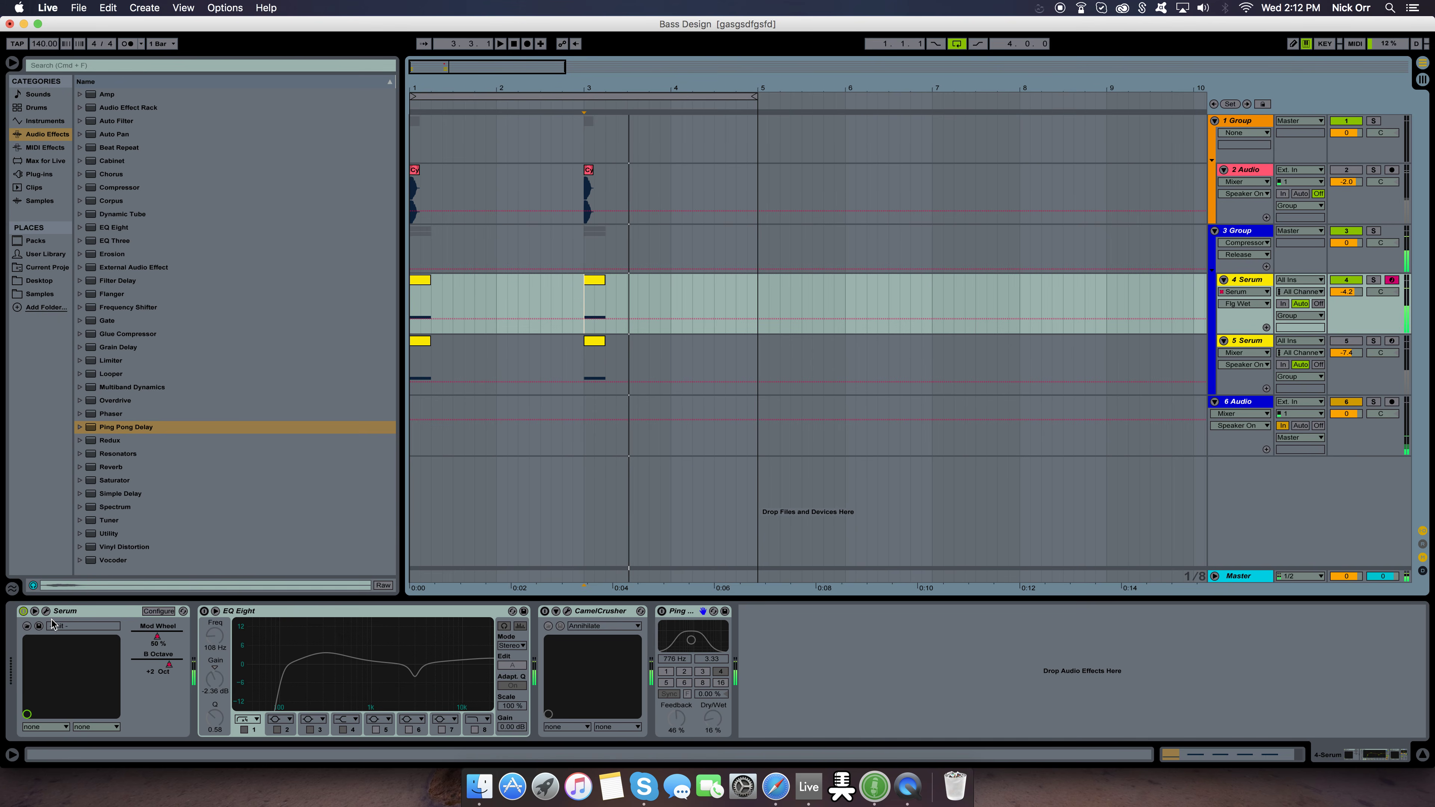
# Reopen the 4 Serum effects and compare the bar 3 bass note with the reverb bypassed and re-enabled.
pyautogui.click(46, 611)
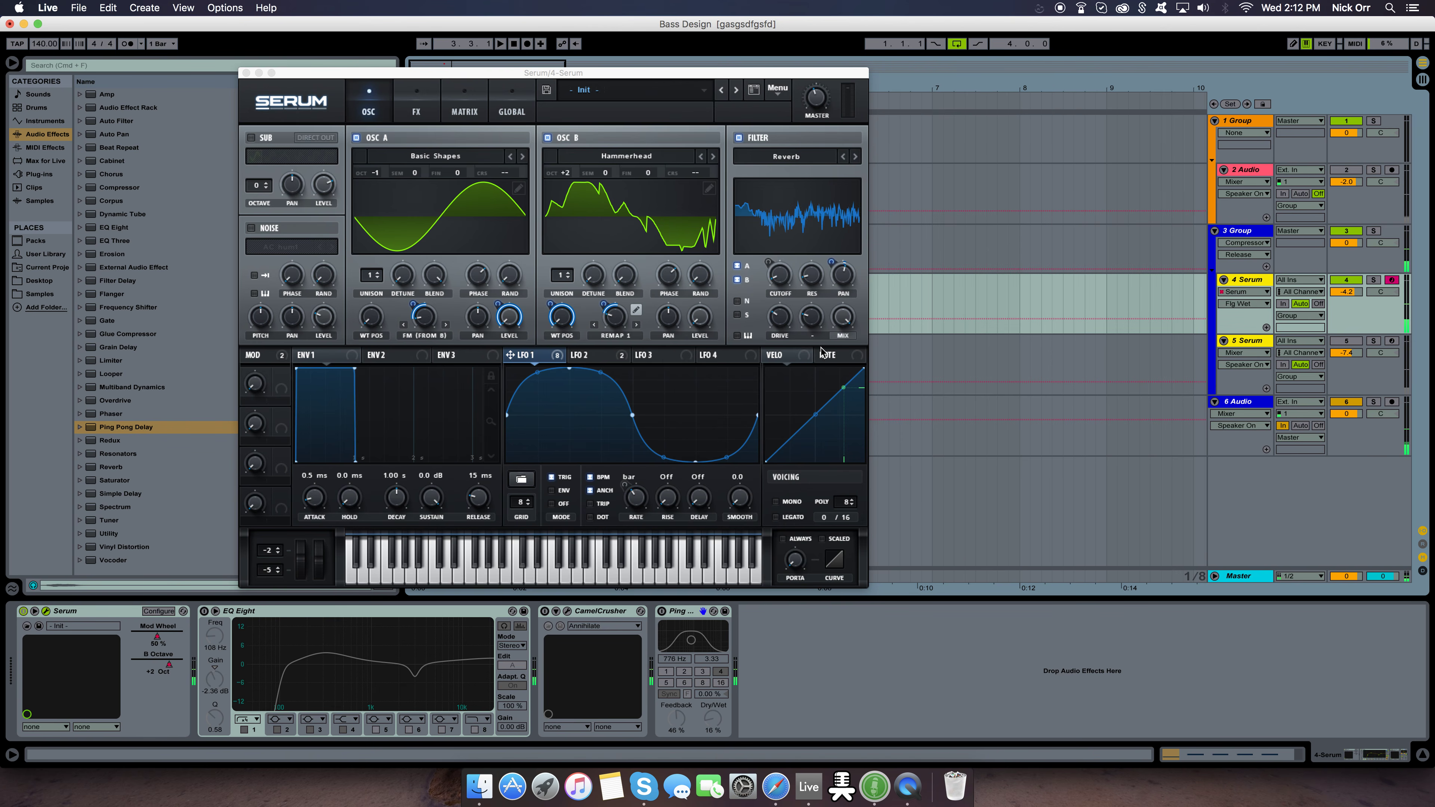
pyautogui.click(417, 107)
pyautogui.moveTo(858, 215); pyautogui.dragTo(860, 330)
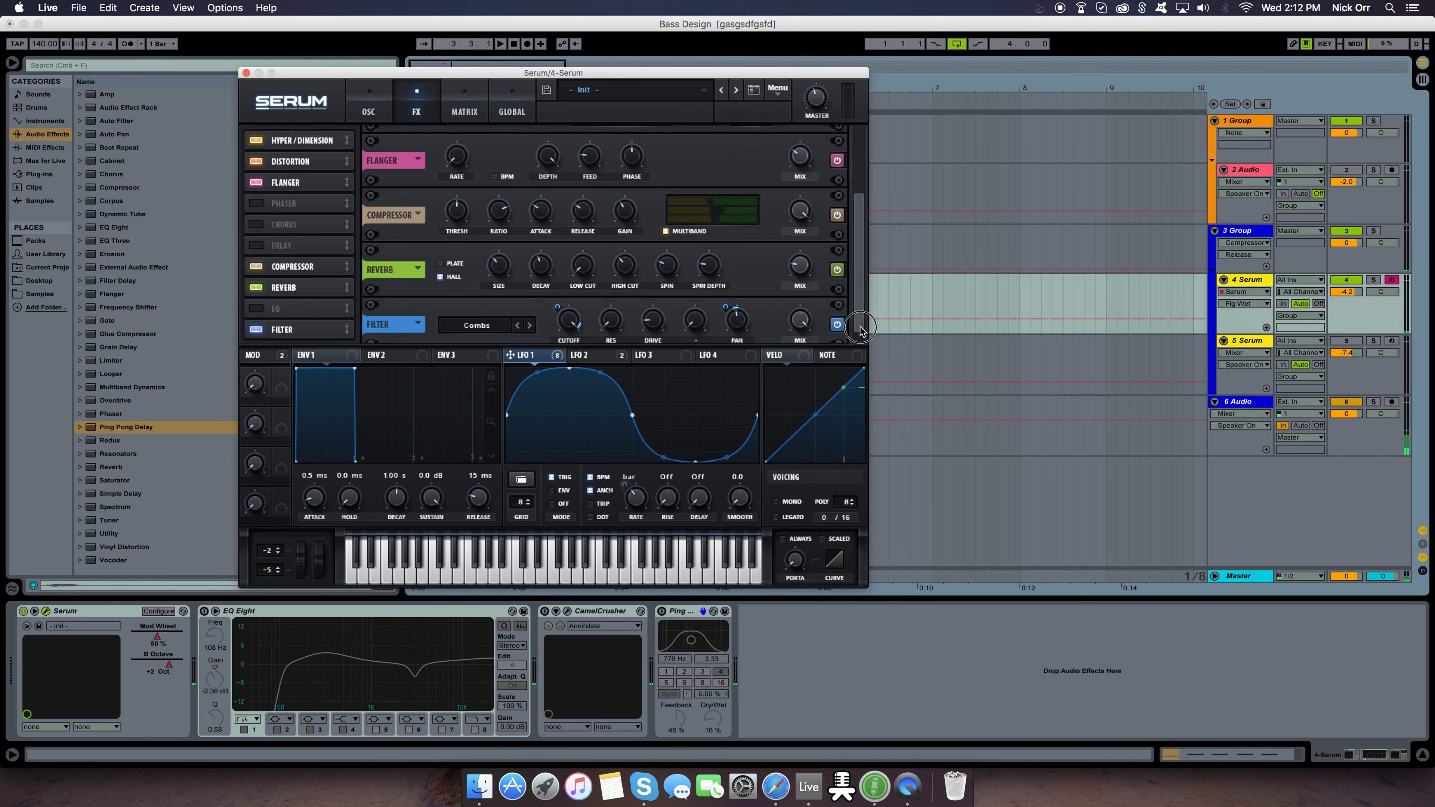
pyautogui.click(838, 262)
pyautogui.press('space')
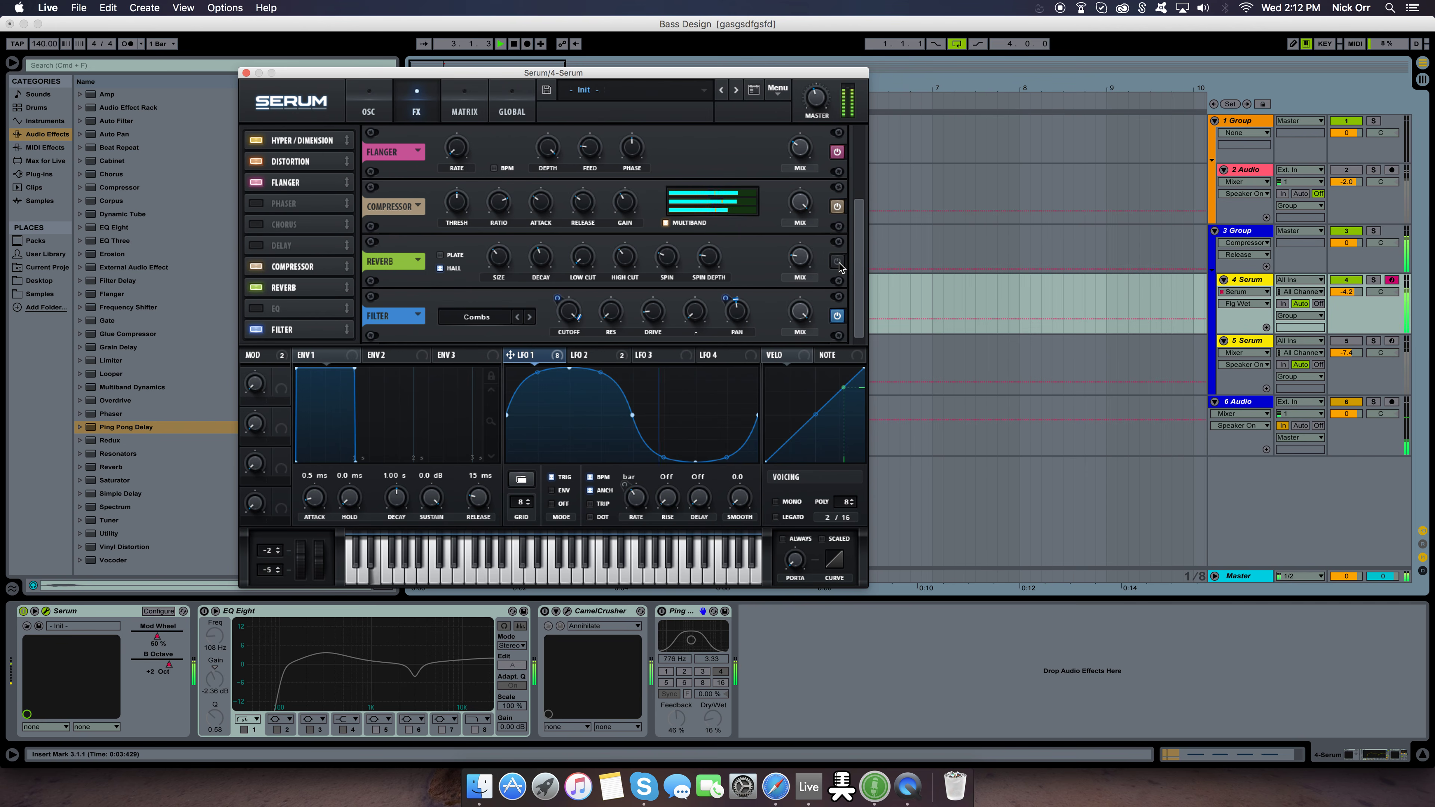
pyautogui.click(838, 261)
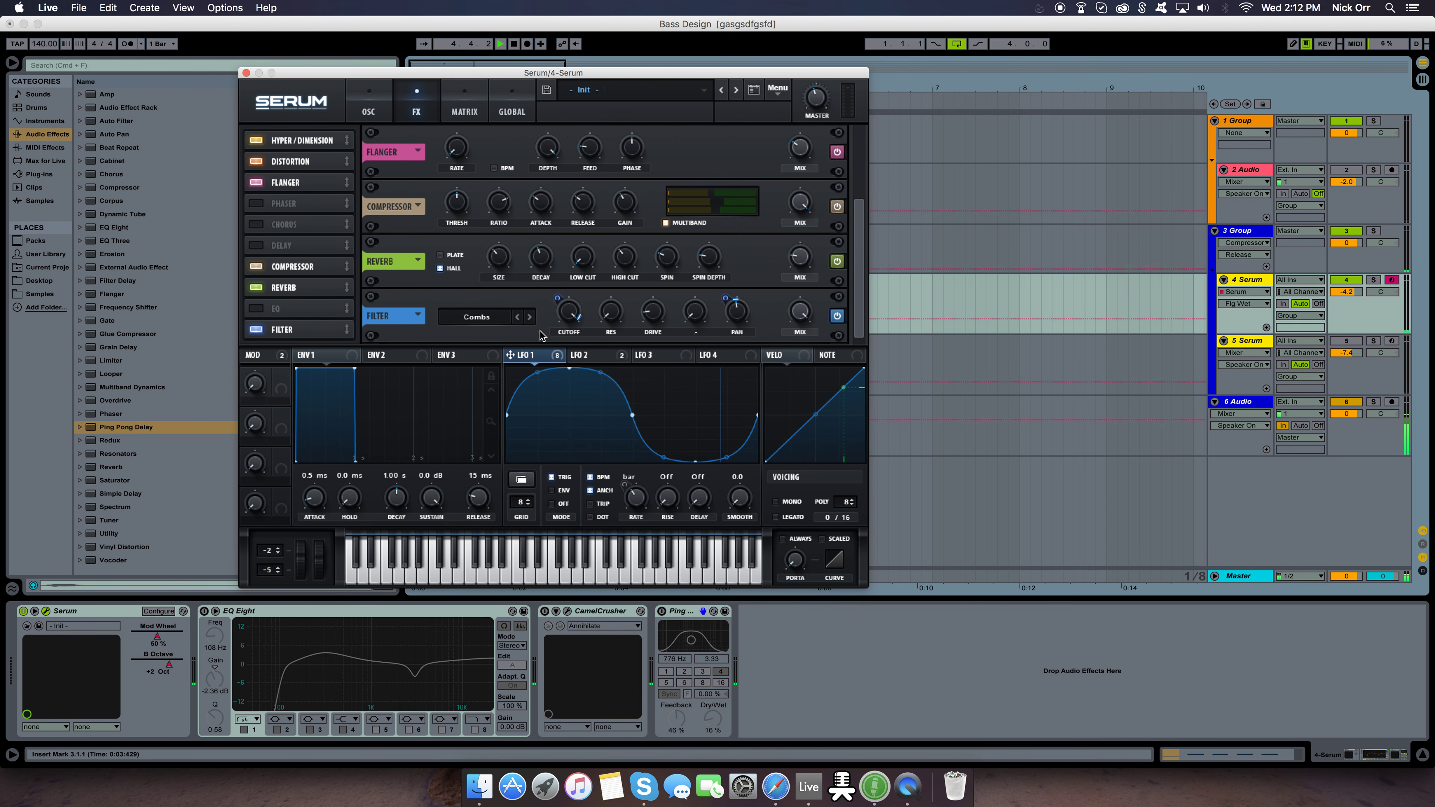
# Check the effects filter's type categories, leaving Combs selected.
pyautogui.click(481, 320)
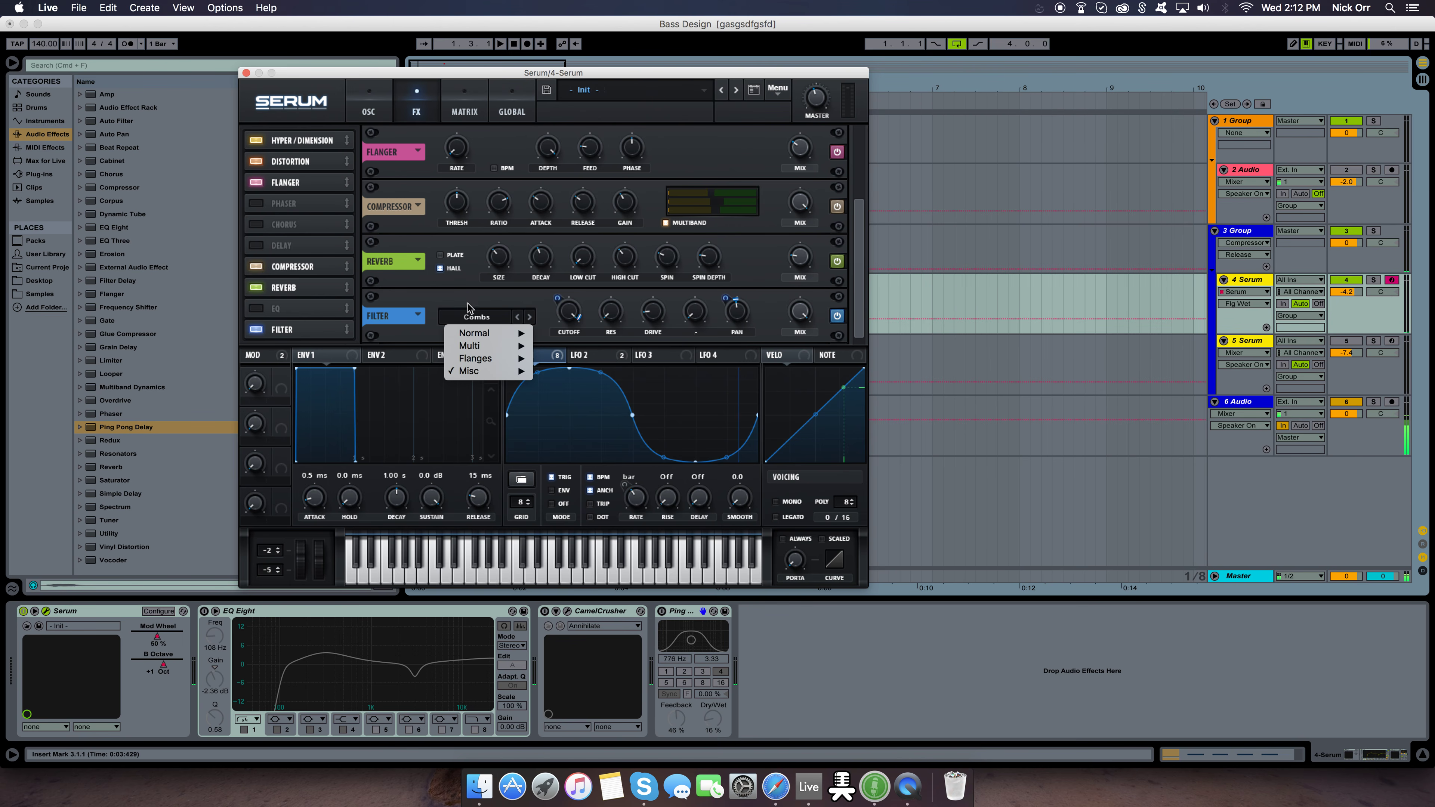
pyautogui.click(511, 297)
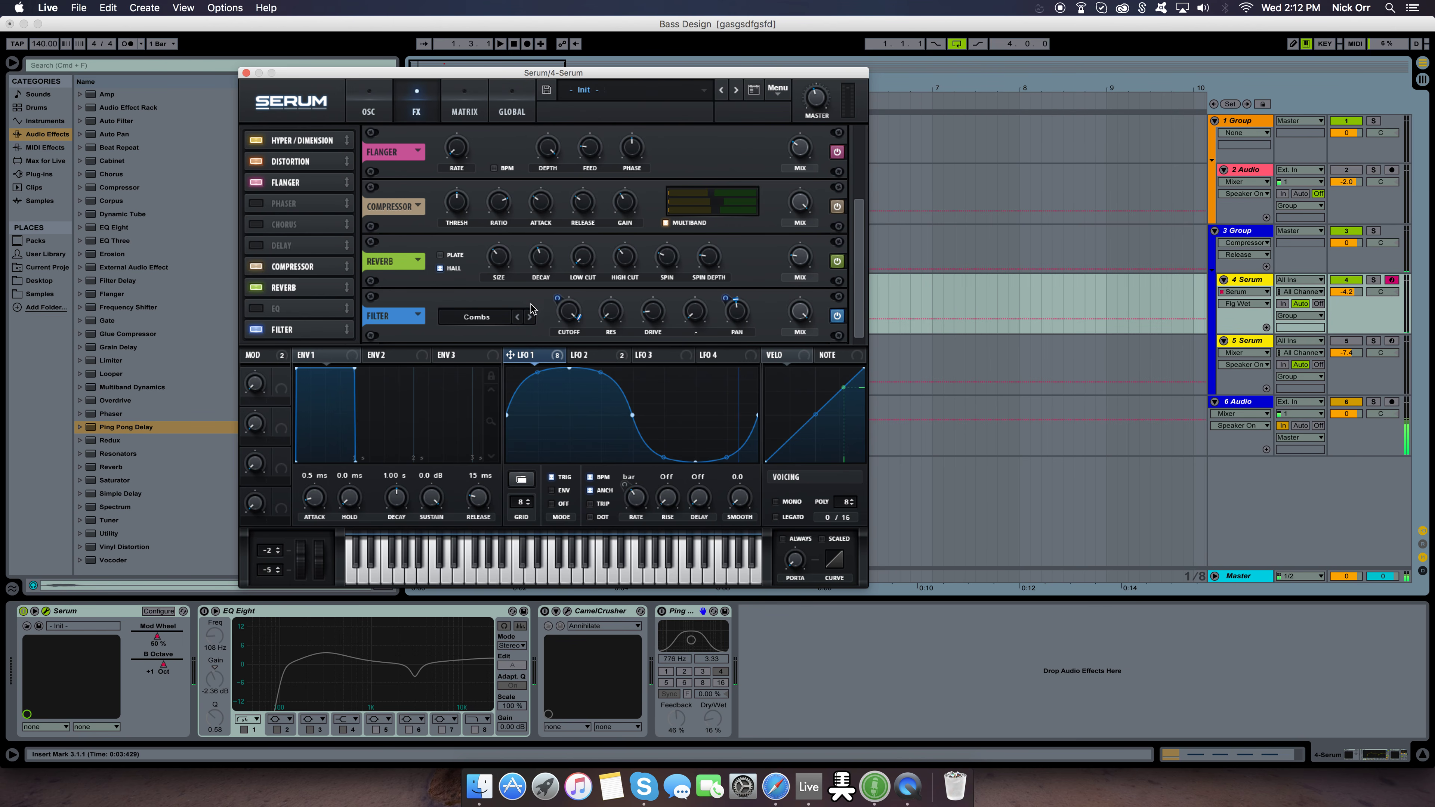
# Check the effects filter's cutoff modulation, drive, pan with its LFO 1 modulation, and mix settings.
pyautogui.moveTo(557, 298)
pyautogui.click(556, 298)
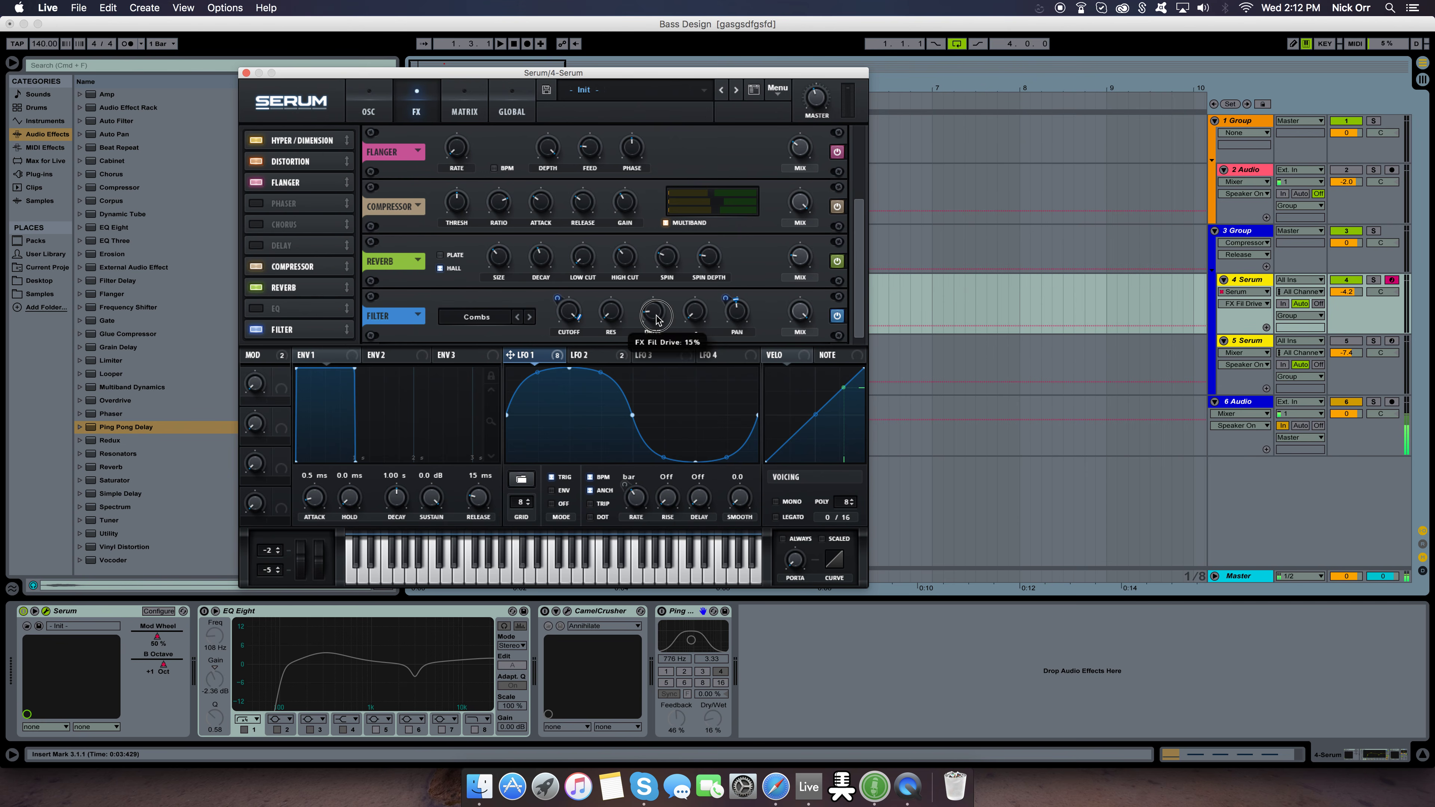
pyautogui.click(700, 320)
pyautogui.click(741, 322)
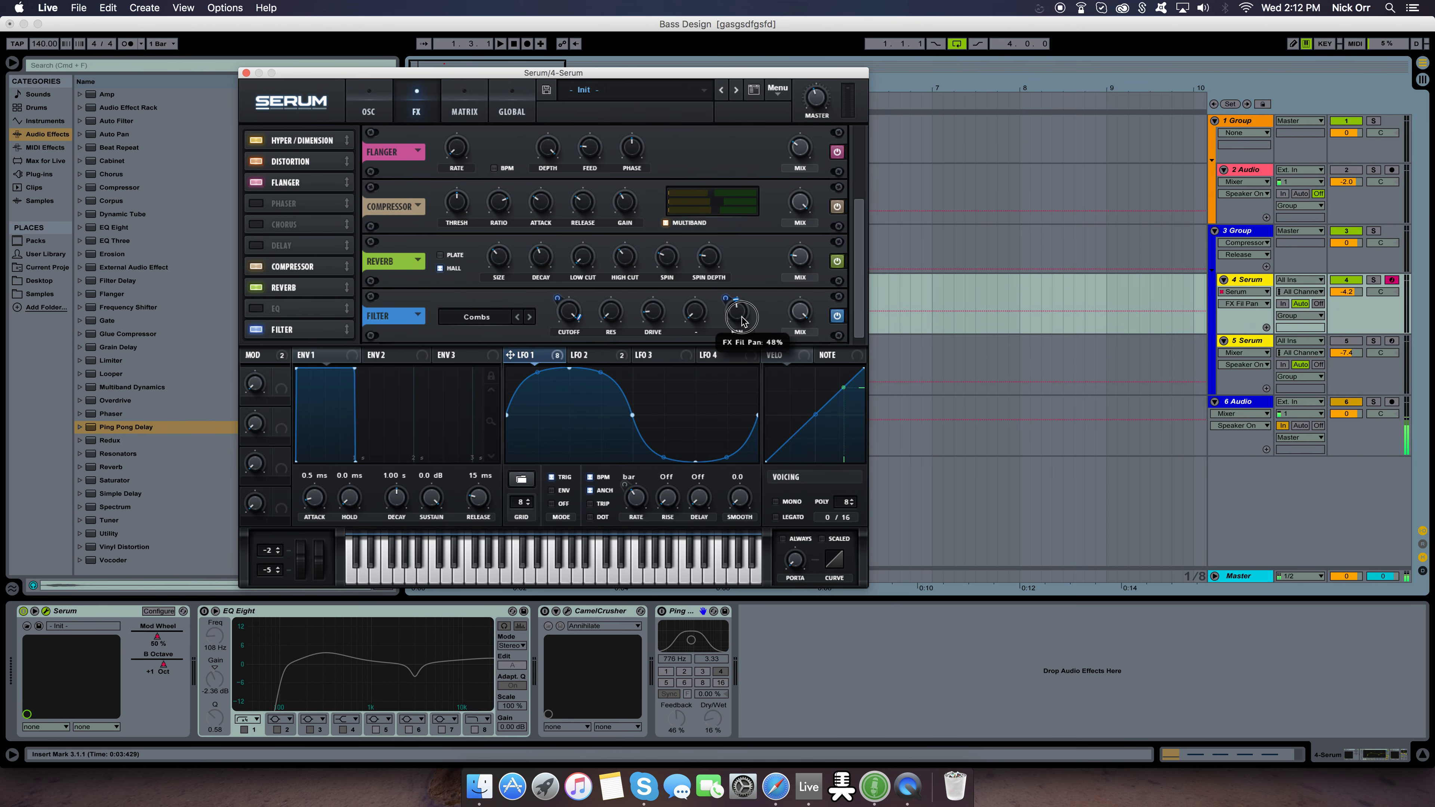
pyautogui.click(726, 300)
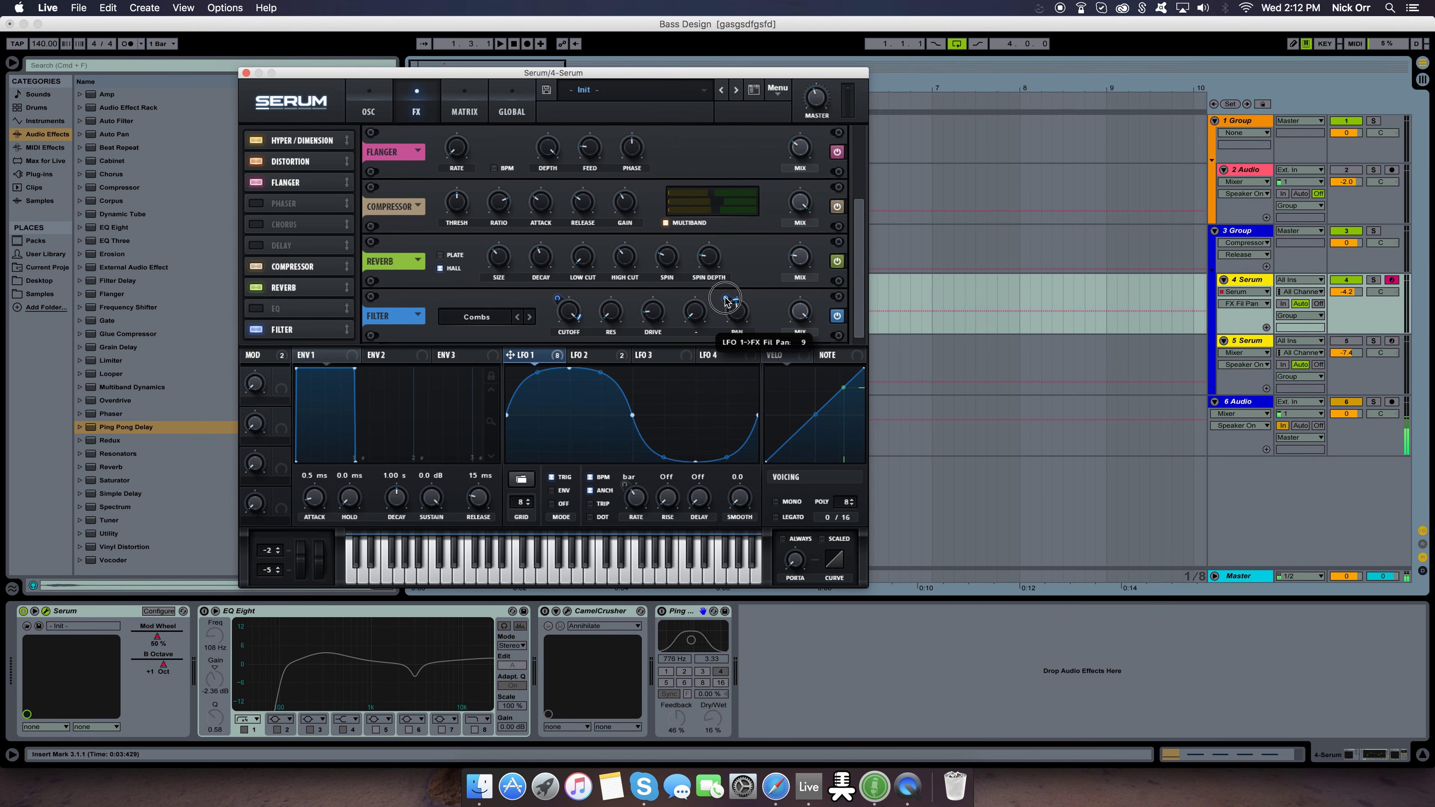
pyautogui.click(800, 311)
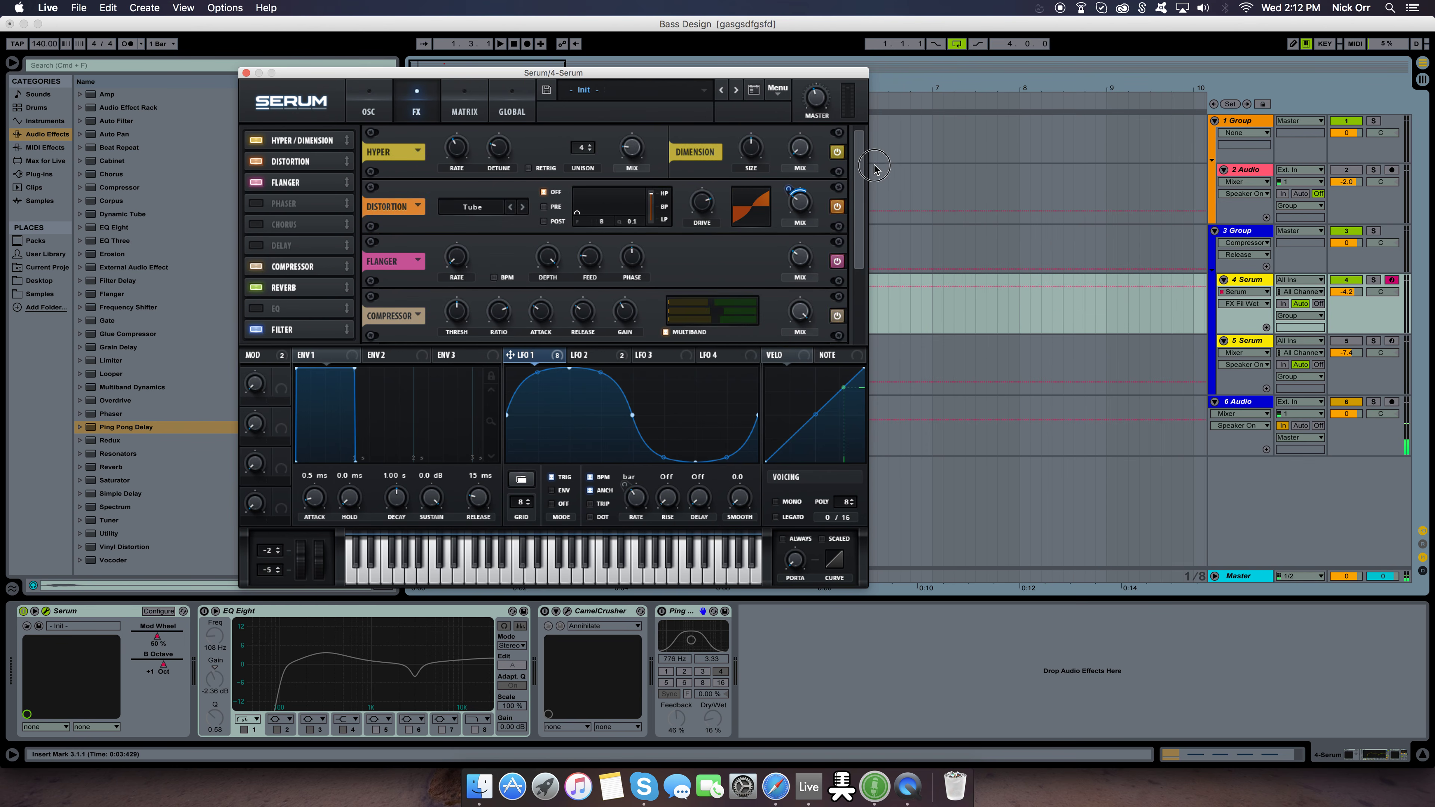
# Show the LFO 2 shape, review the effects chain's modulated controls, and inspect the modulation matrix routings.
pyautogui.click(599, 361)
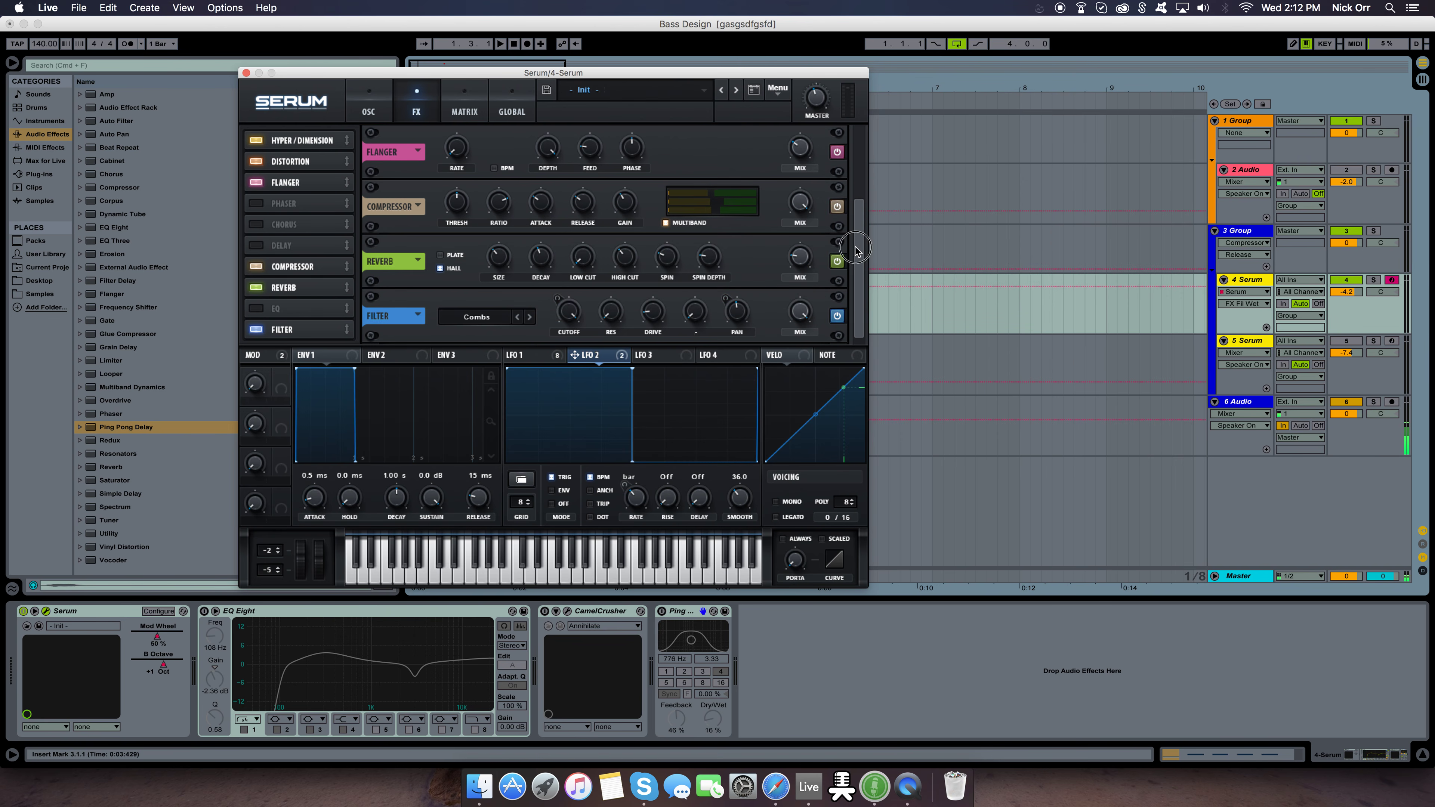
pyautogui.moveTo(856, 246); pyautogui.dragTo(869, 151)
pyautogui.scroll(3, 869, 310)
pyautogui.scroll(-3, 859, 340)
pyautogui.click(461, 95)
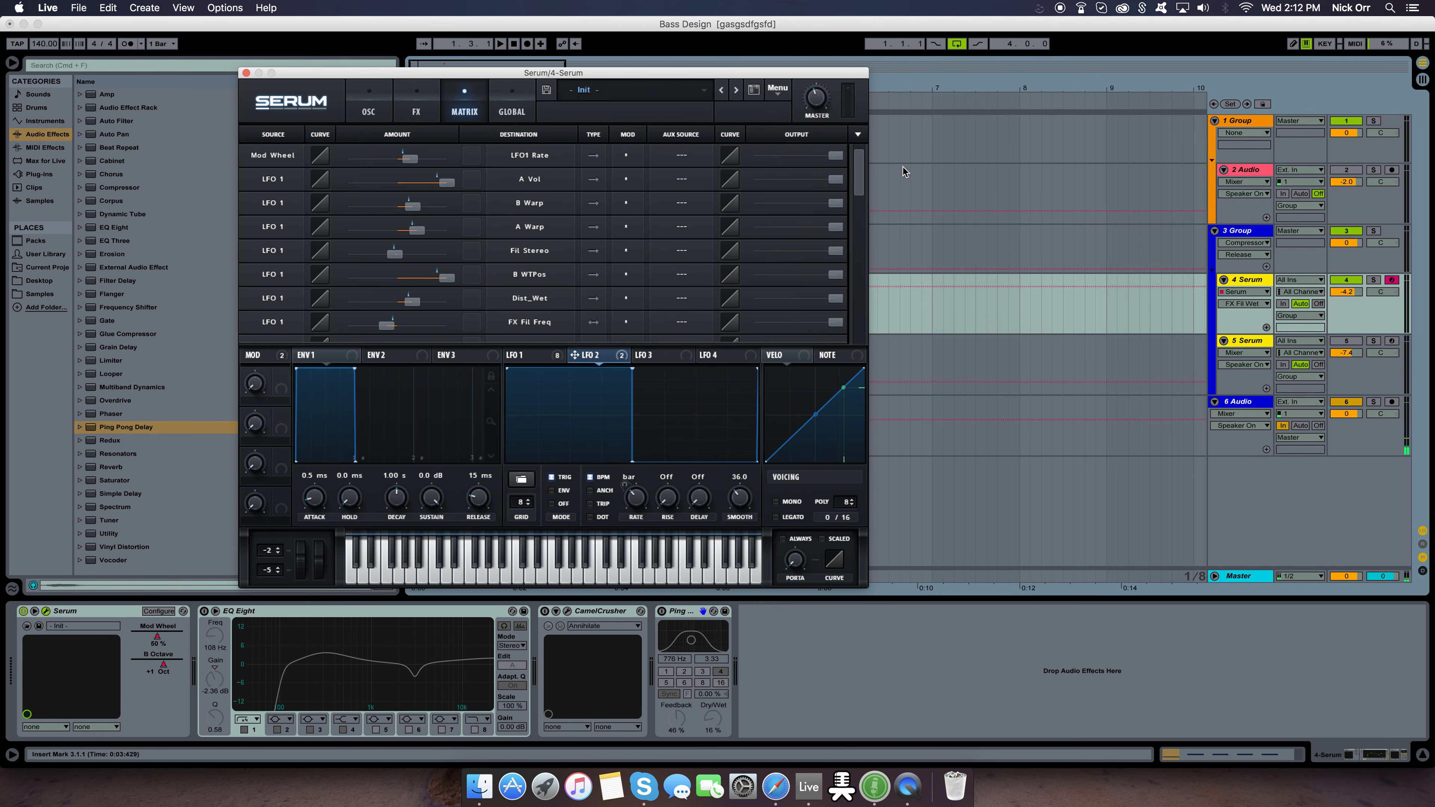
pyautogui.moveTo(854, 175); pyautogui.dragTo(854, 85)
# Play the bar 3 bass note several times with the modulation matrix open.
pyautogui.press('space')
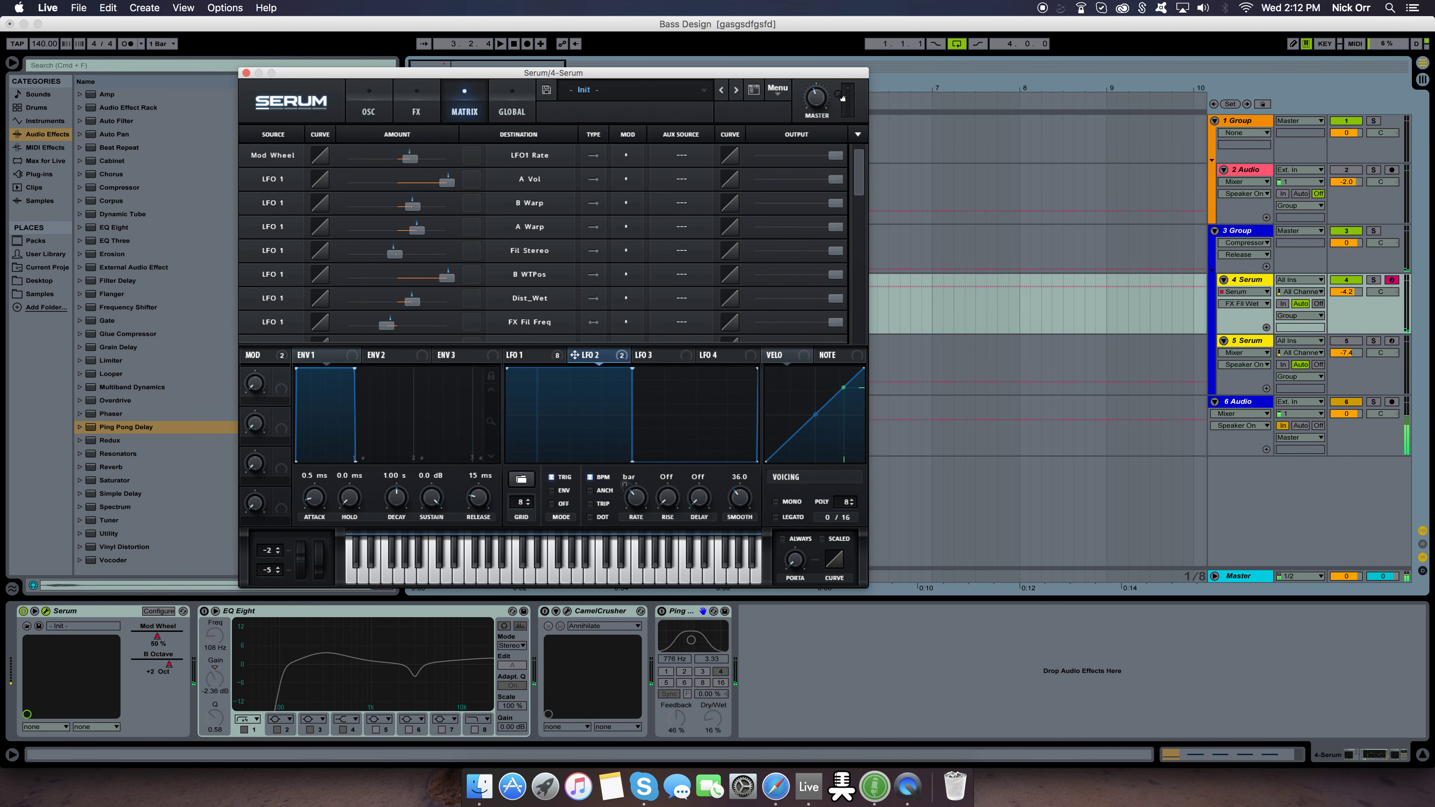
pyautogui.press('space')
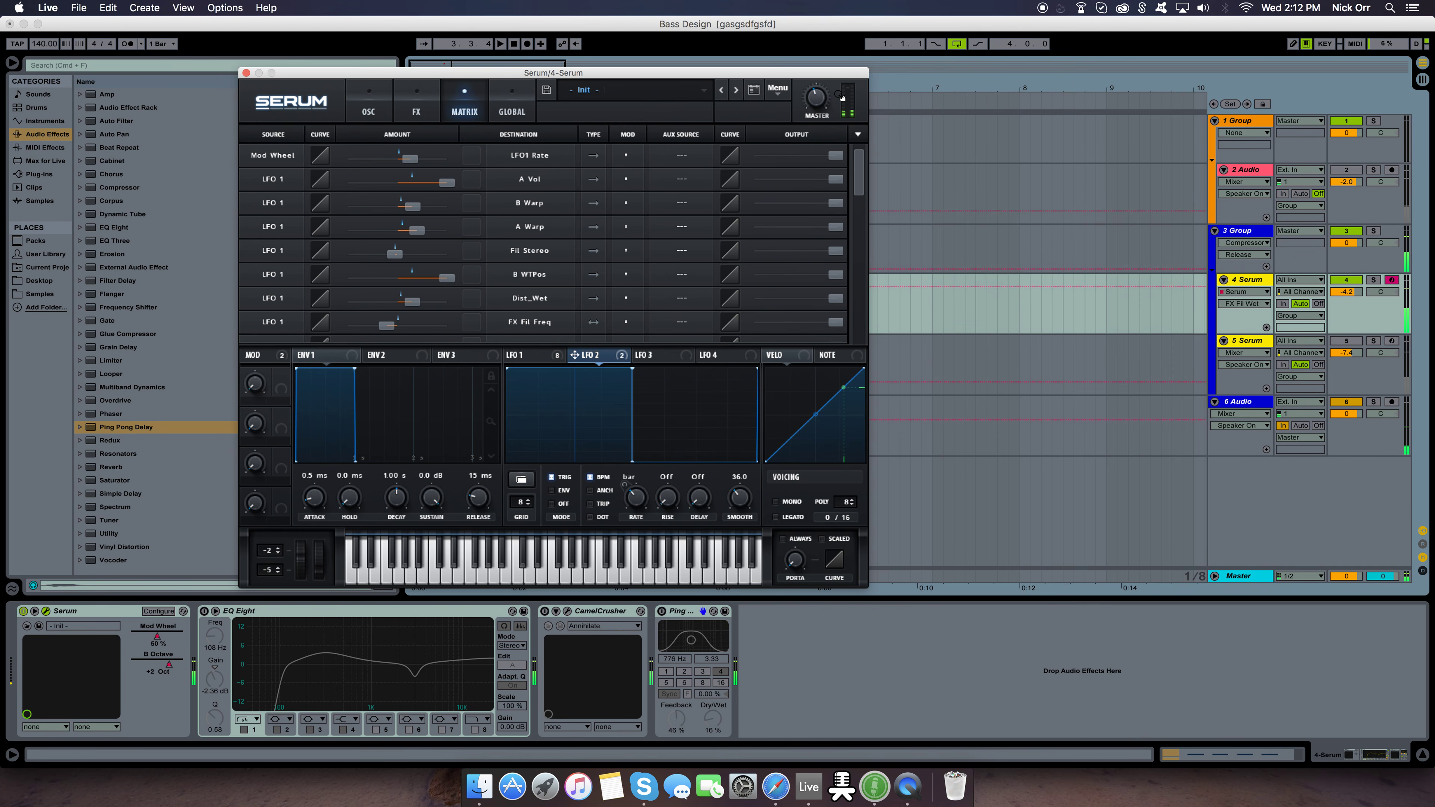
pyautogui.press('space')
pyautogui.press('space')
pyautogui.press('space')
pyautogui.press('space')
# Try a different mod wheel position during playback, close the Serum editor and re-enable the overridden automation.
pyautogui.moveTo(320, 573); pyautogui.dragTo(335, 512)
pyautogui.press('space')
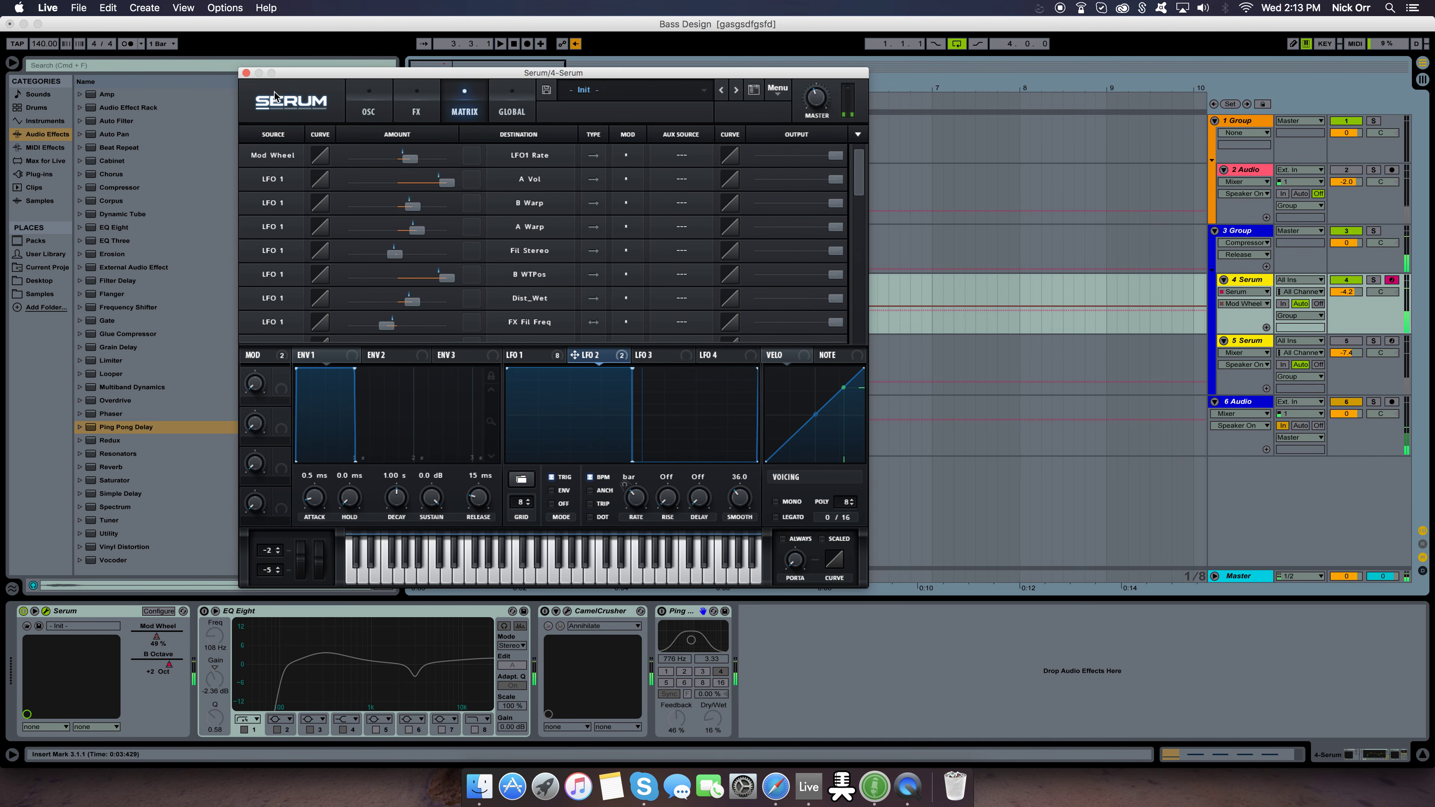
pyautogui.click(246, 74)
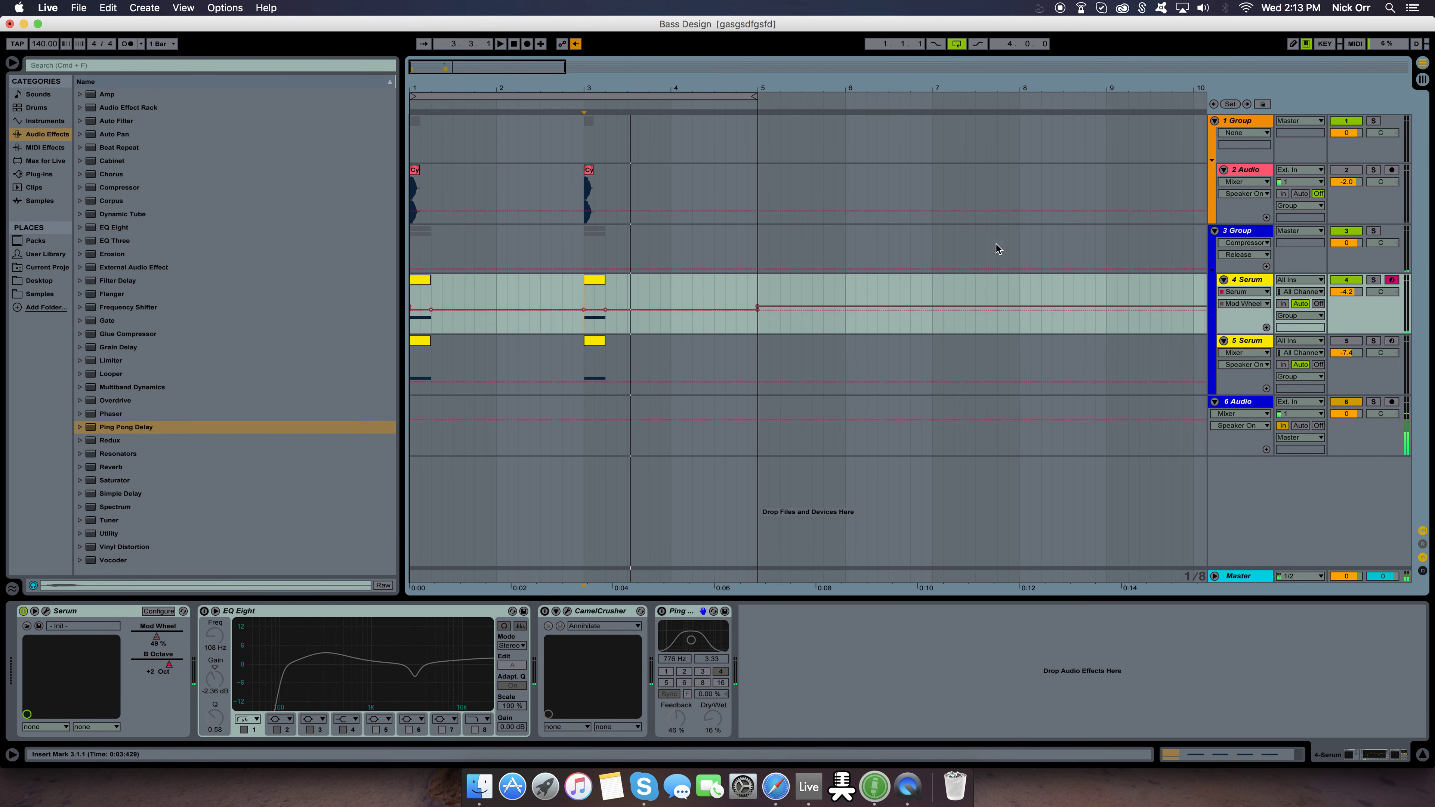
pyautogui.click(576, 44)
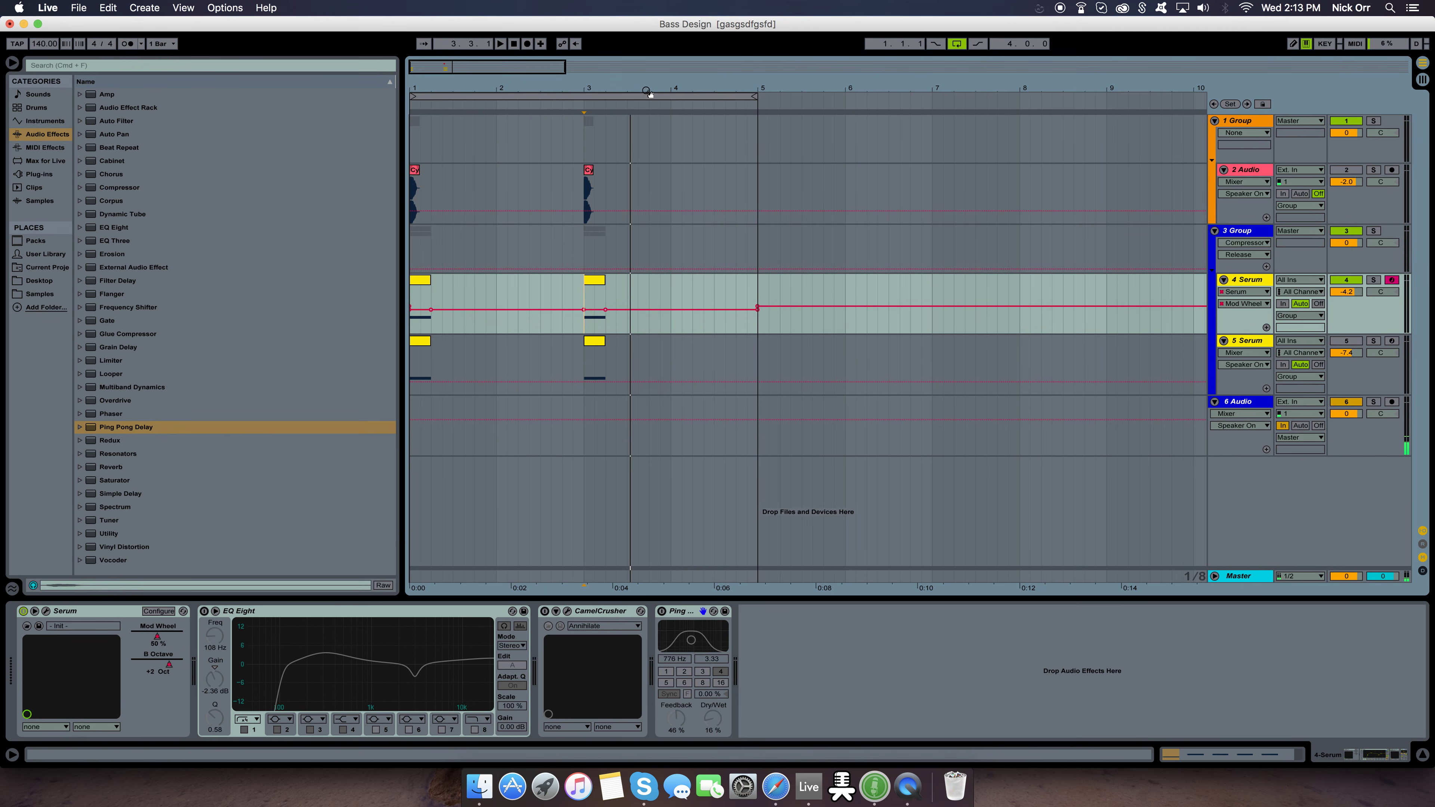
# Compare the bass clips at bars 1 and 3, and display the B Octave automation on the 4 Serum track.
pyautogui.click(414, 328)
pyautogui.press('space')
pyautogui.click(584, 323)
pyautogui.press('space')
pyautogui.click(1244, 305)
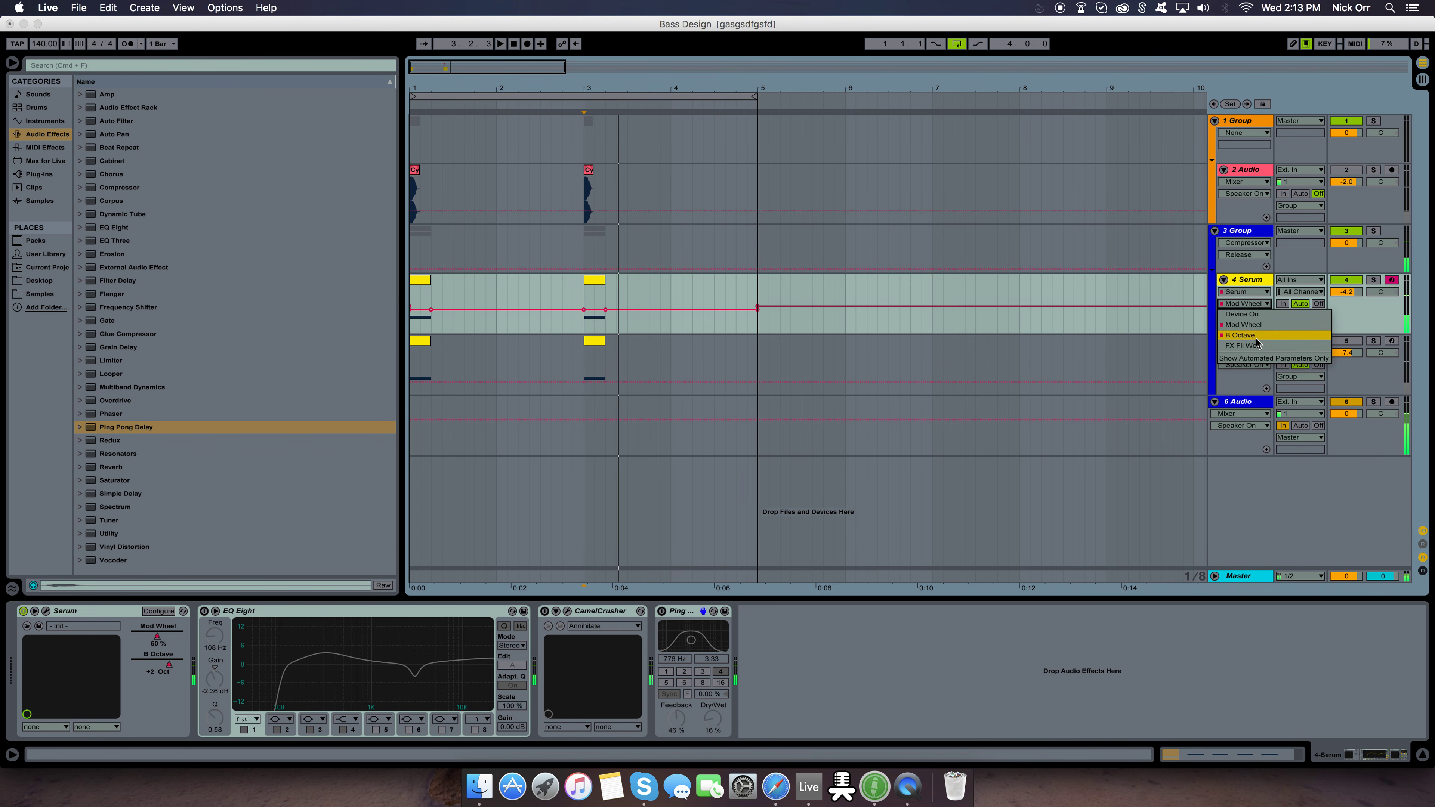
pyautogui.click(1256, 337)
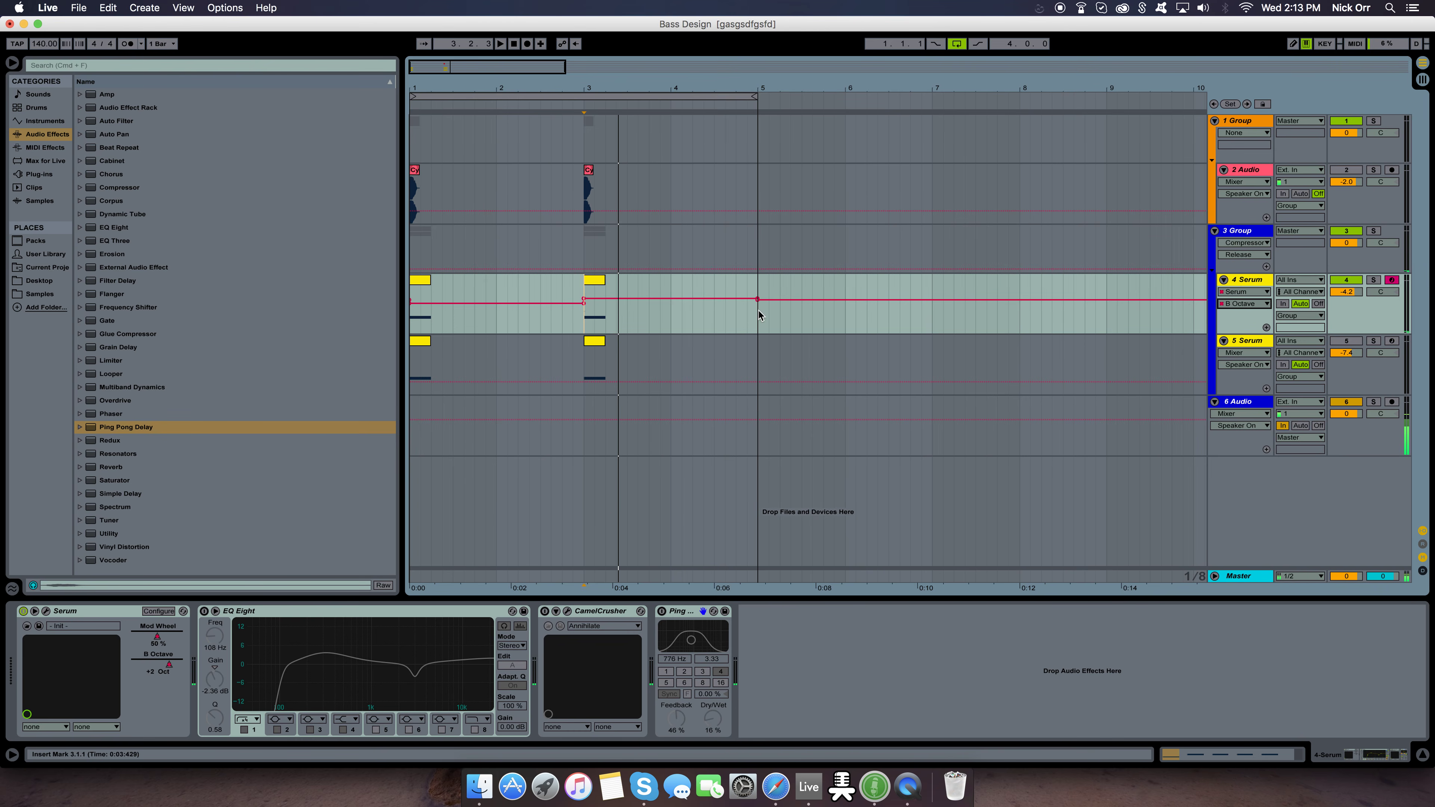
# Recheck the 4 Serum oscillators, enable the track's EQ Eight, and play the bass through it from bar 1.
pyautogui.click(46, 612)
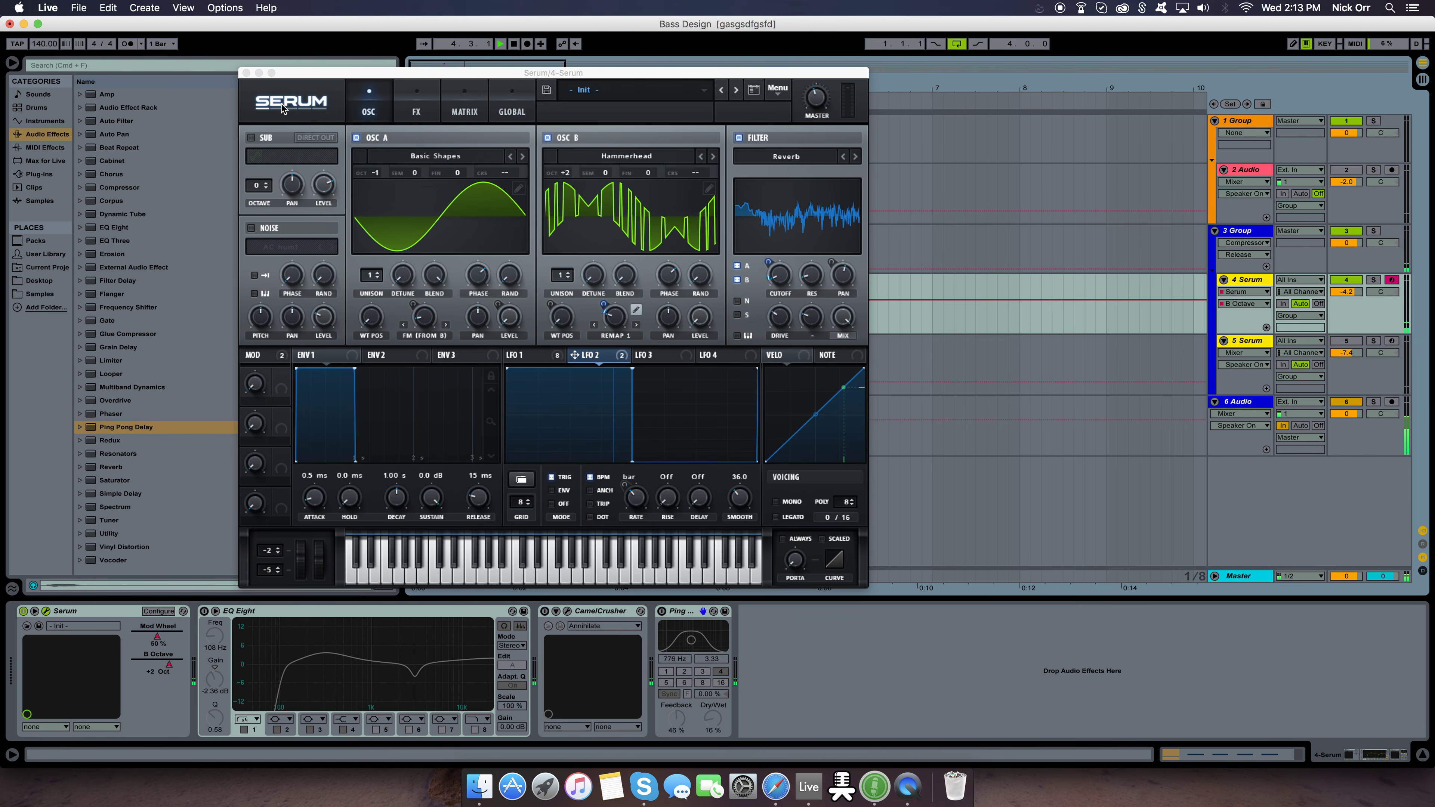
pyautogui.click(246, 74)
pyautogui.click(204, 612)
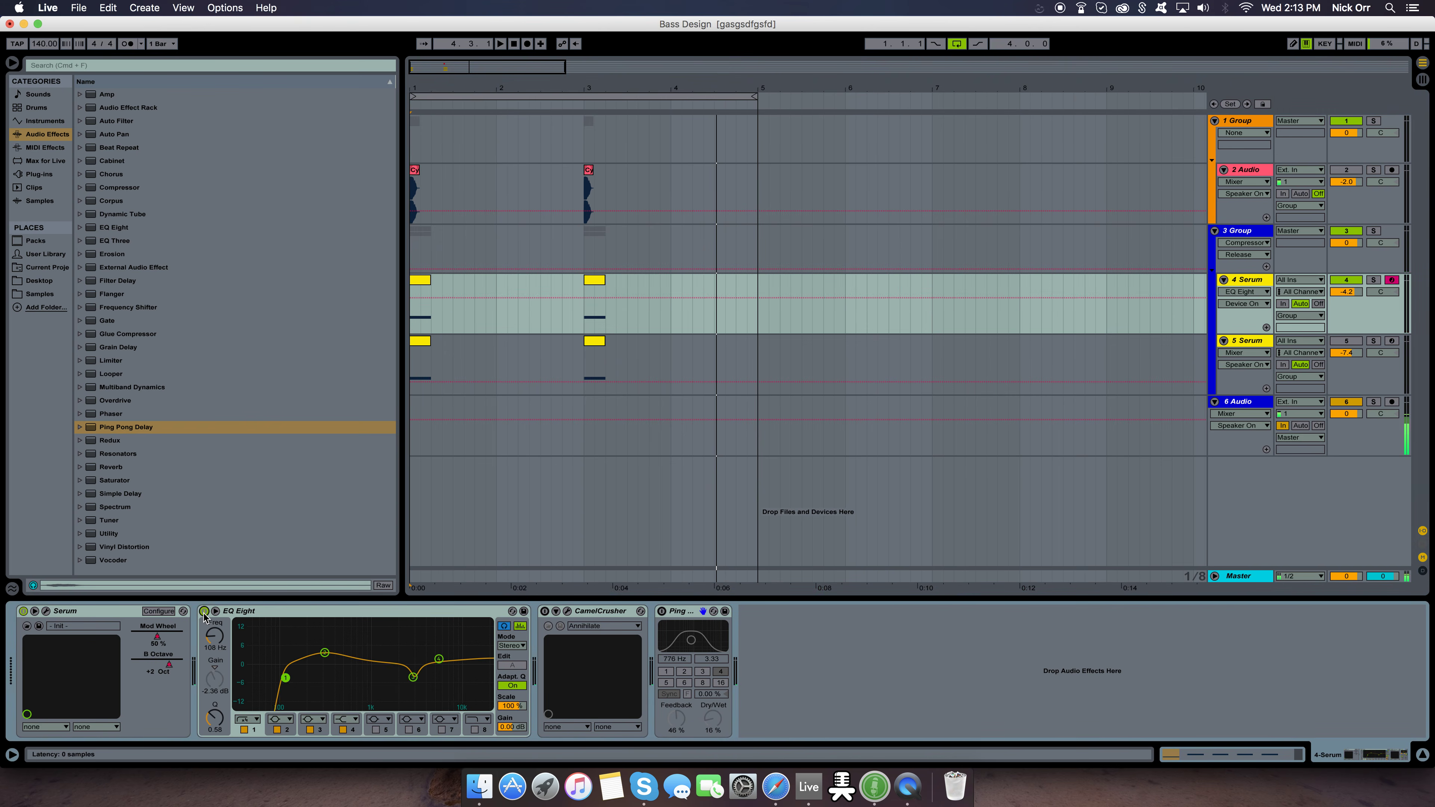
pyautogui.press('space')
pyautogui.press('space')
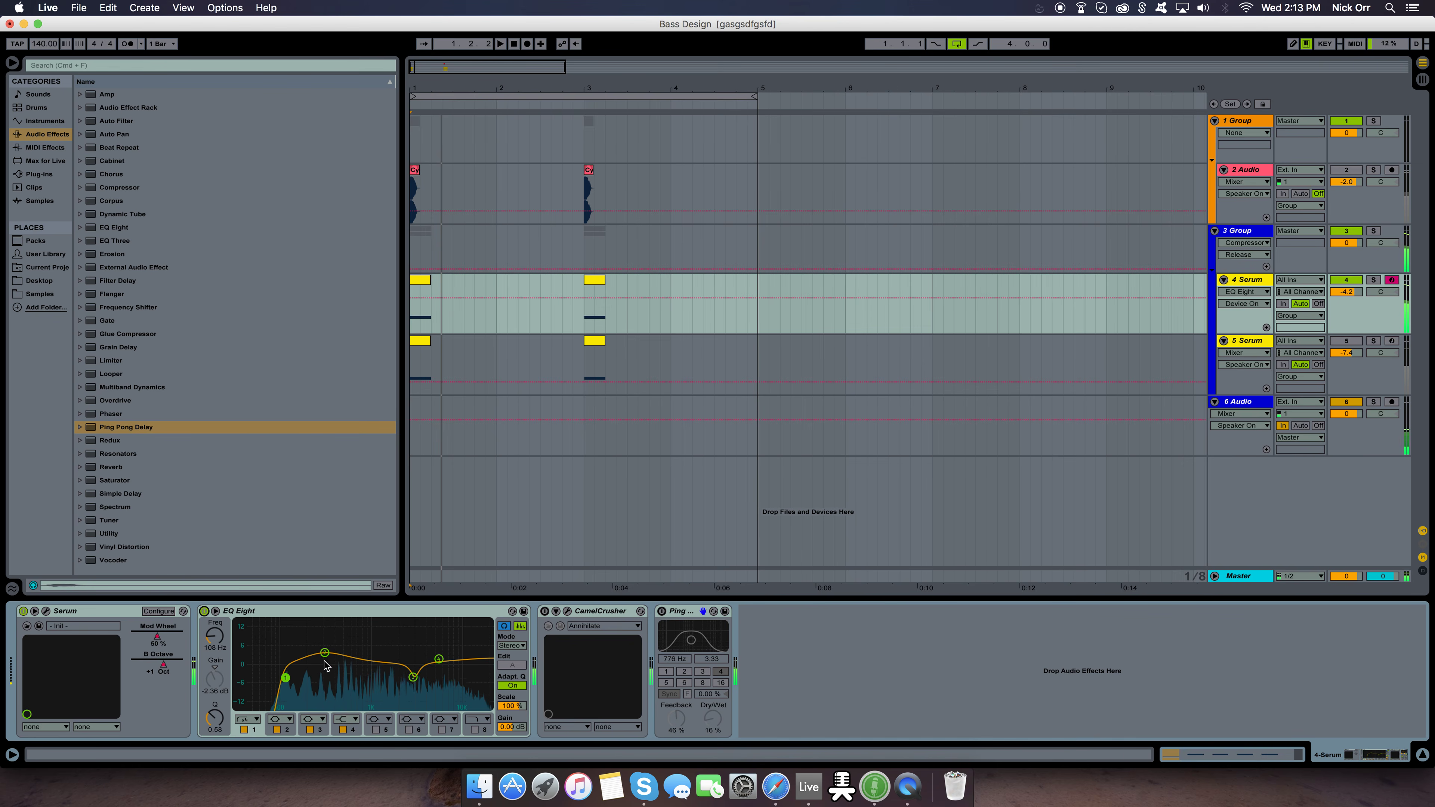
# Enable CamelCrusher and Ping Pong Delay on the 4 Serum track, view the CamelCrusher settings, and play the result.
pyautogui.click(600, 635)
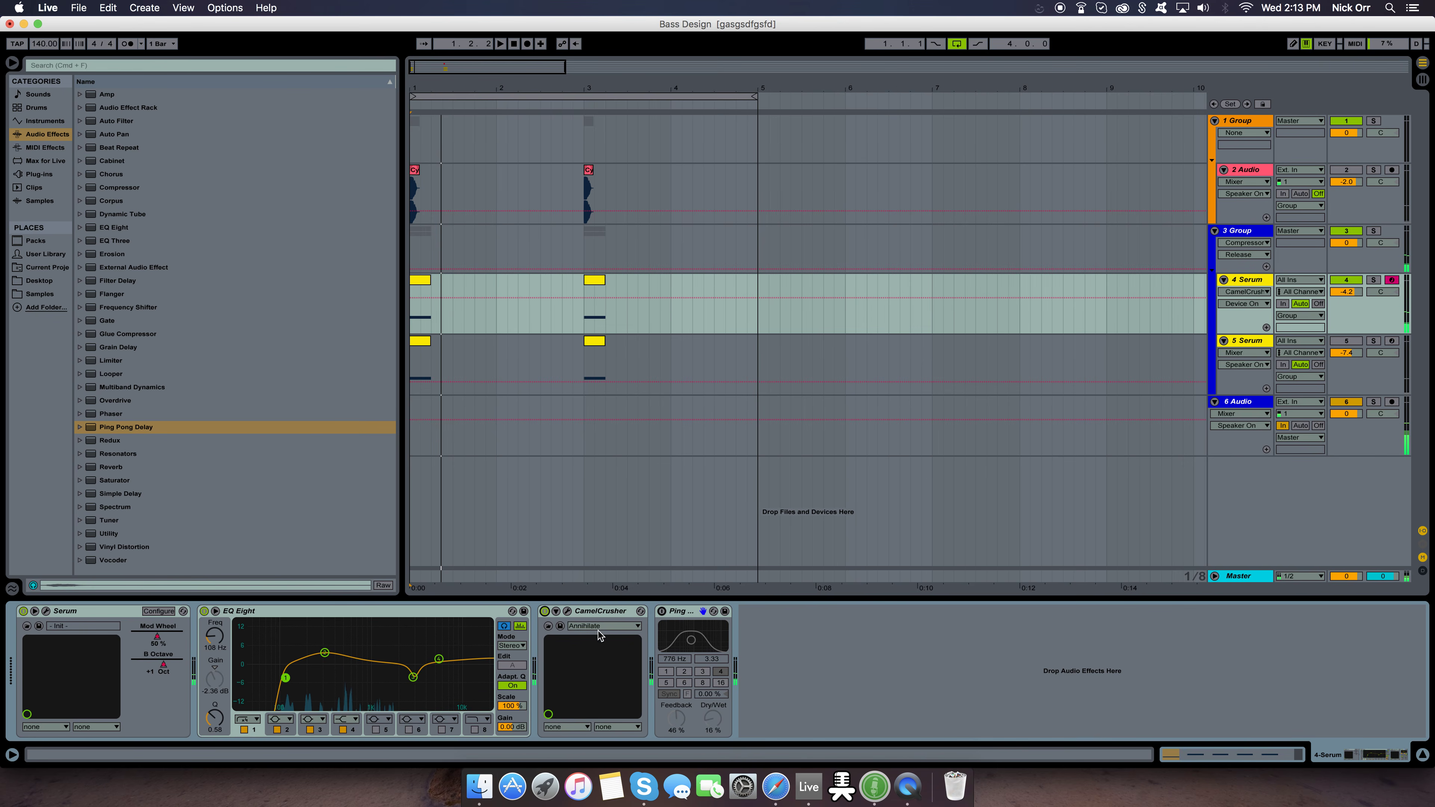
pyautogui.click(567, 612)
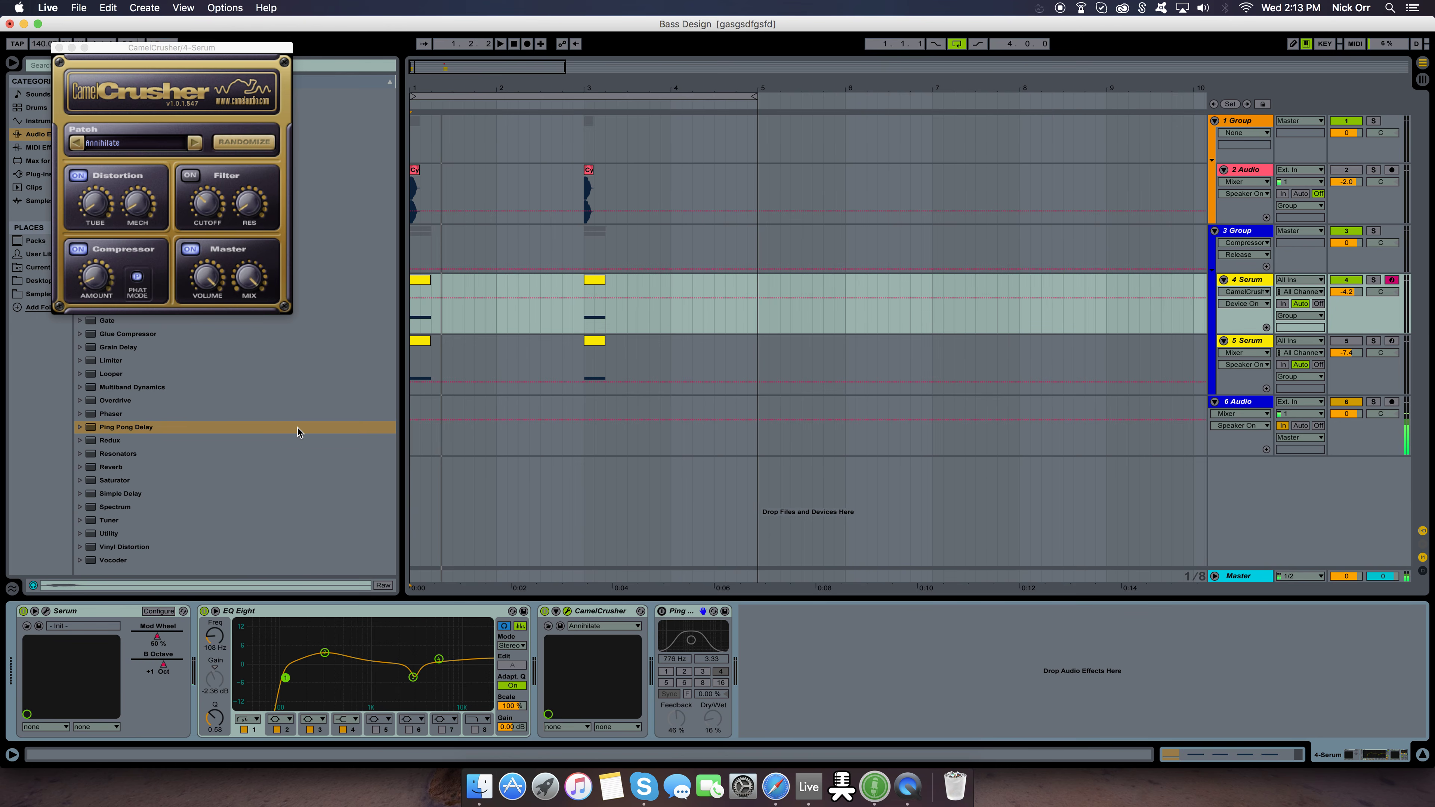
pyautogui.click(662, 612)
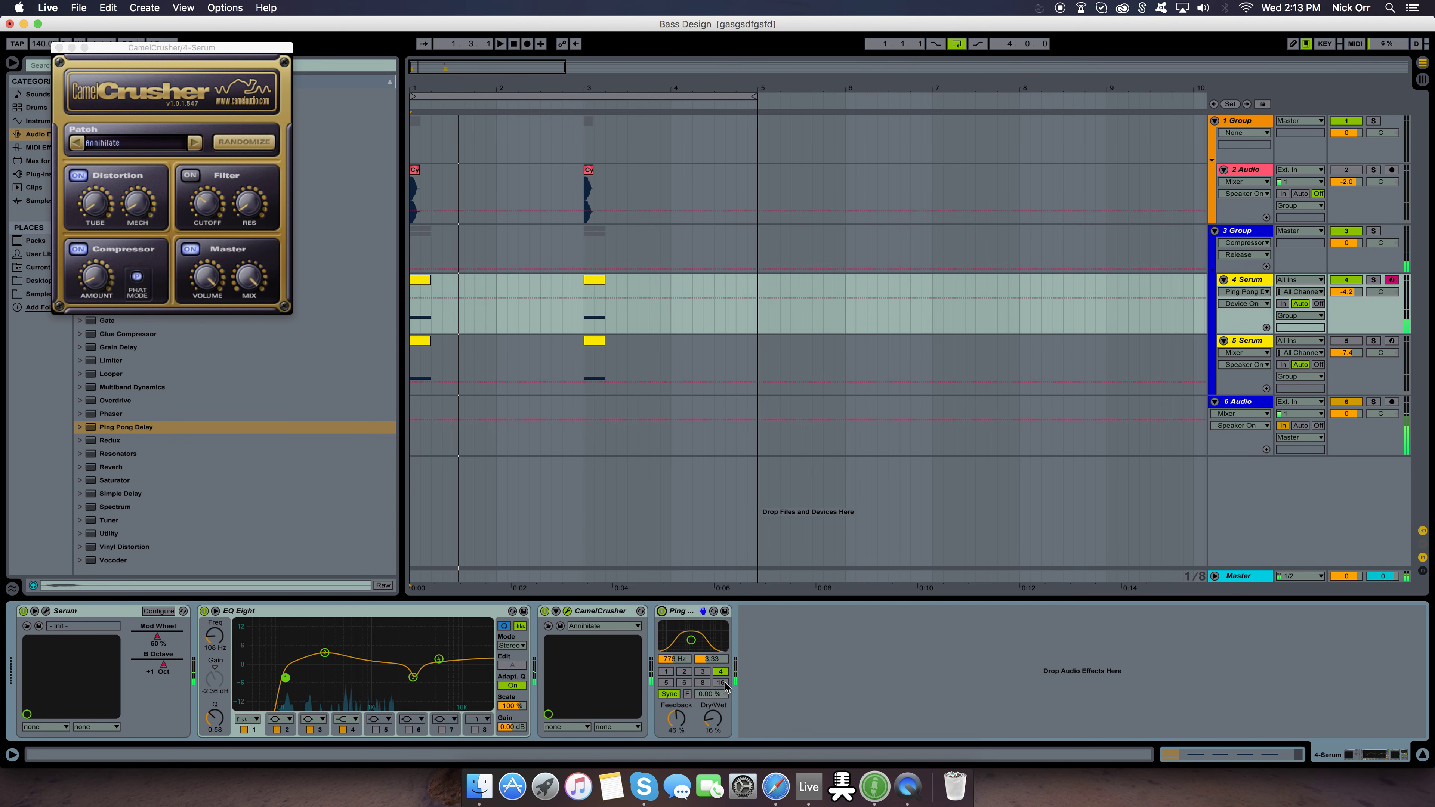
pyautogui.press('space')
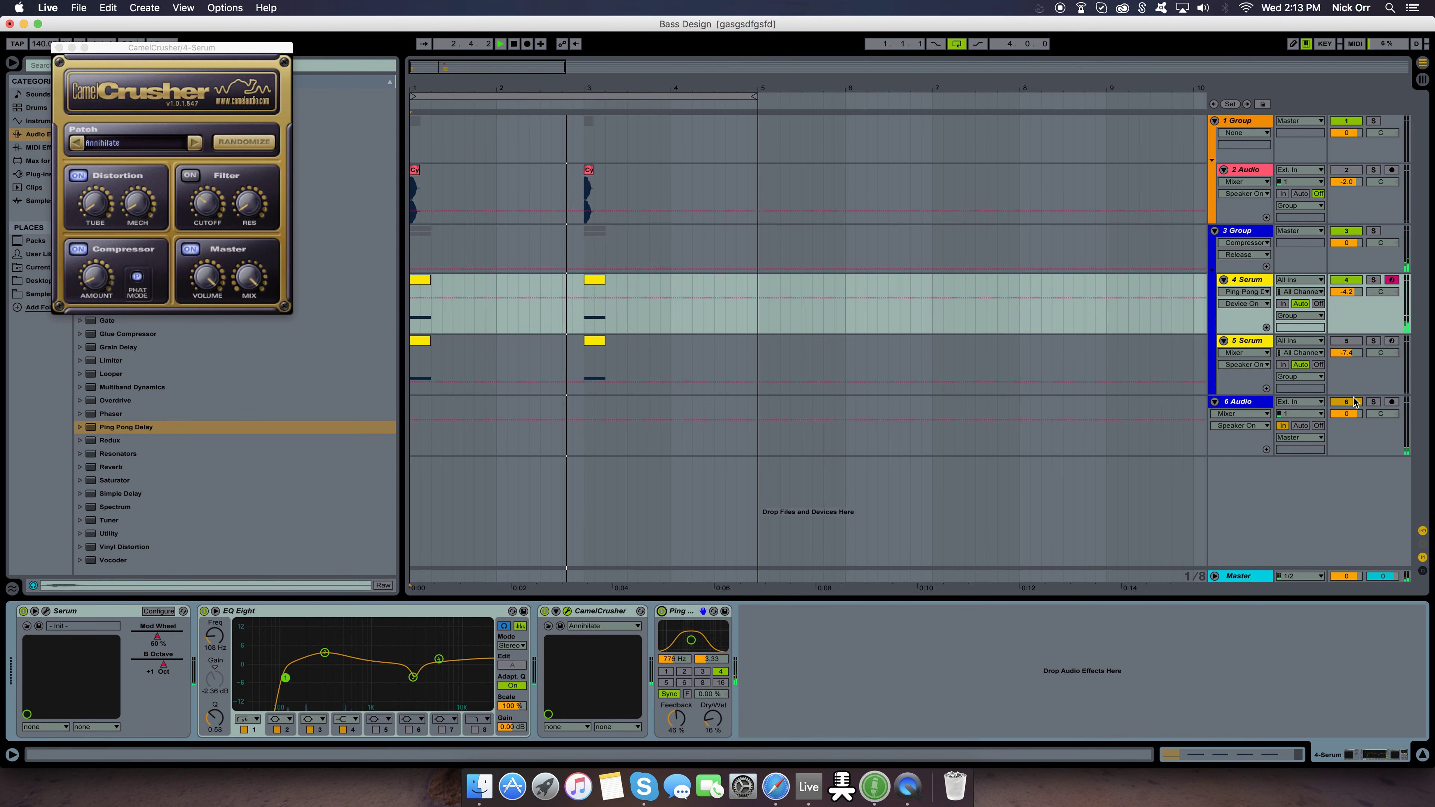
pyautogui.press('space')
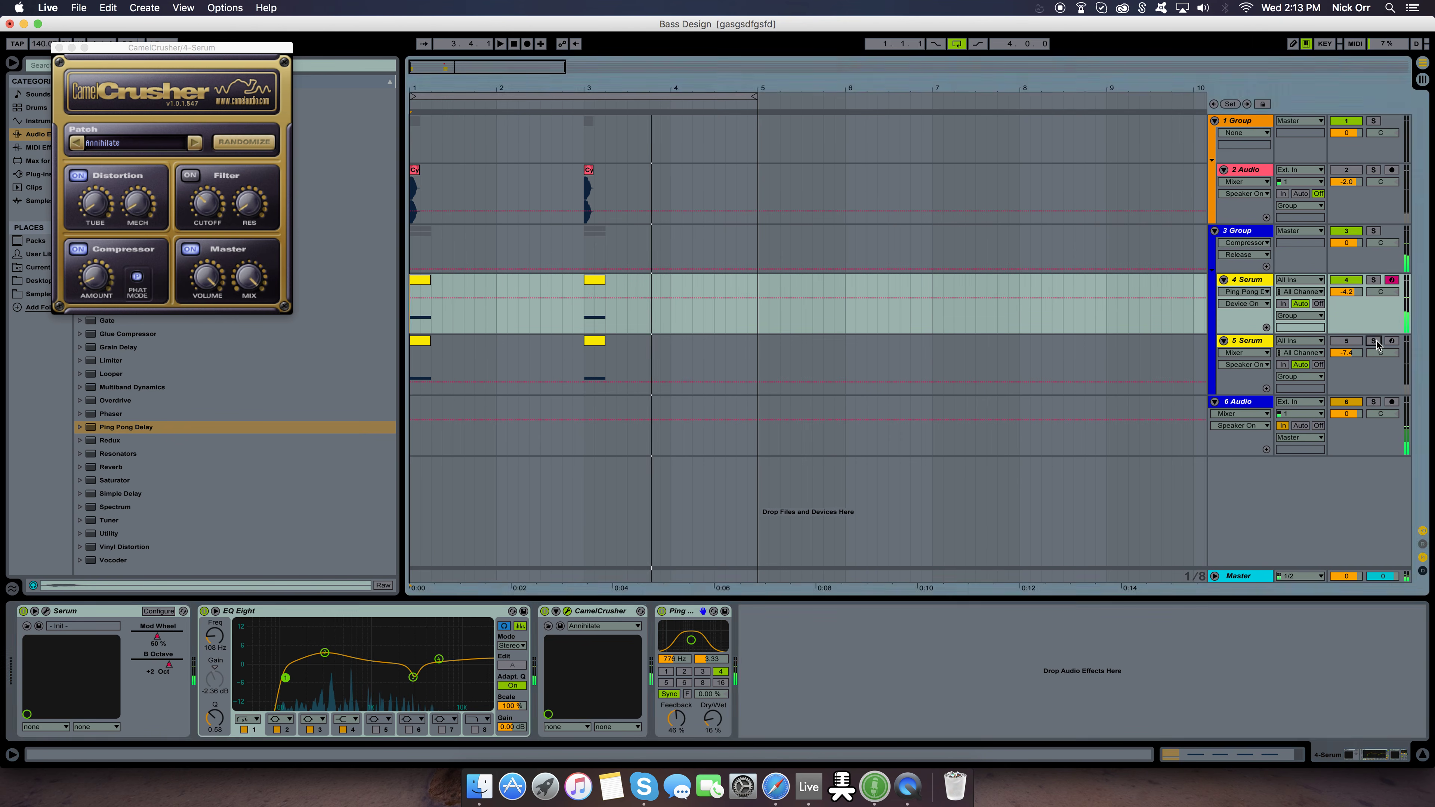
# Solo the 5 Serum track, play its clips at bars 1 and 3, and release the solo.
pyautogui.click(1374, 341)
pyautogui.press('space')
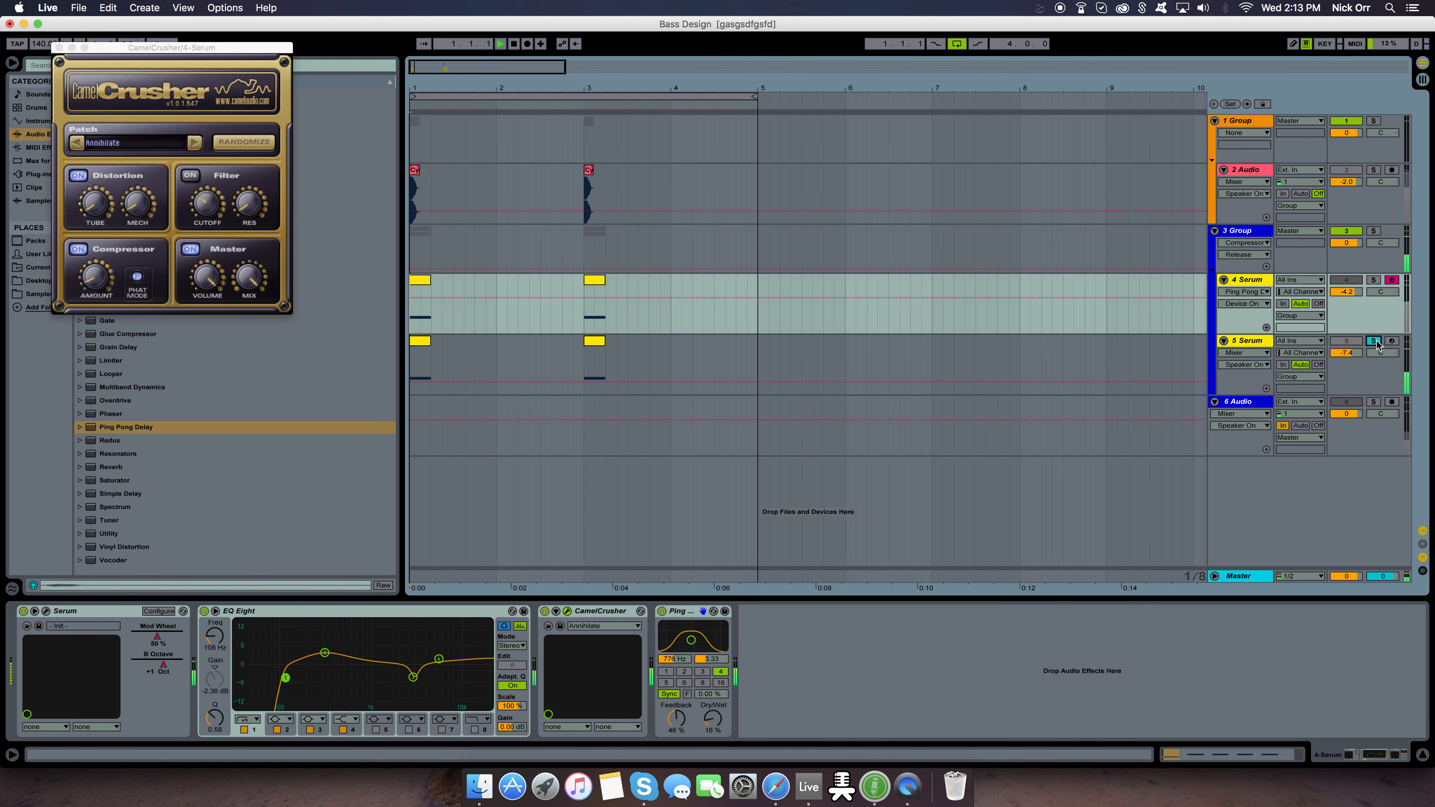
pyautogui.click(587, 350)
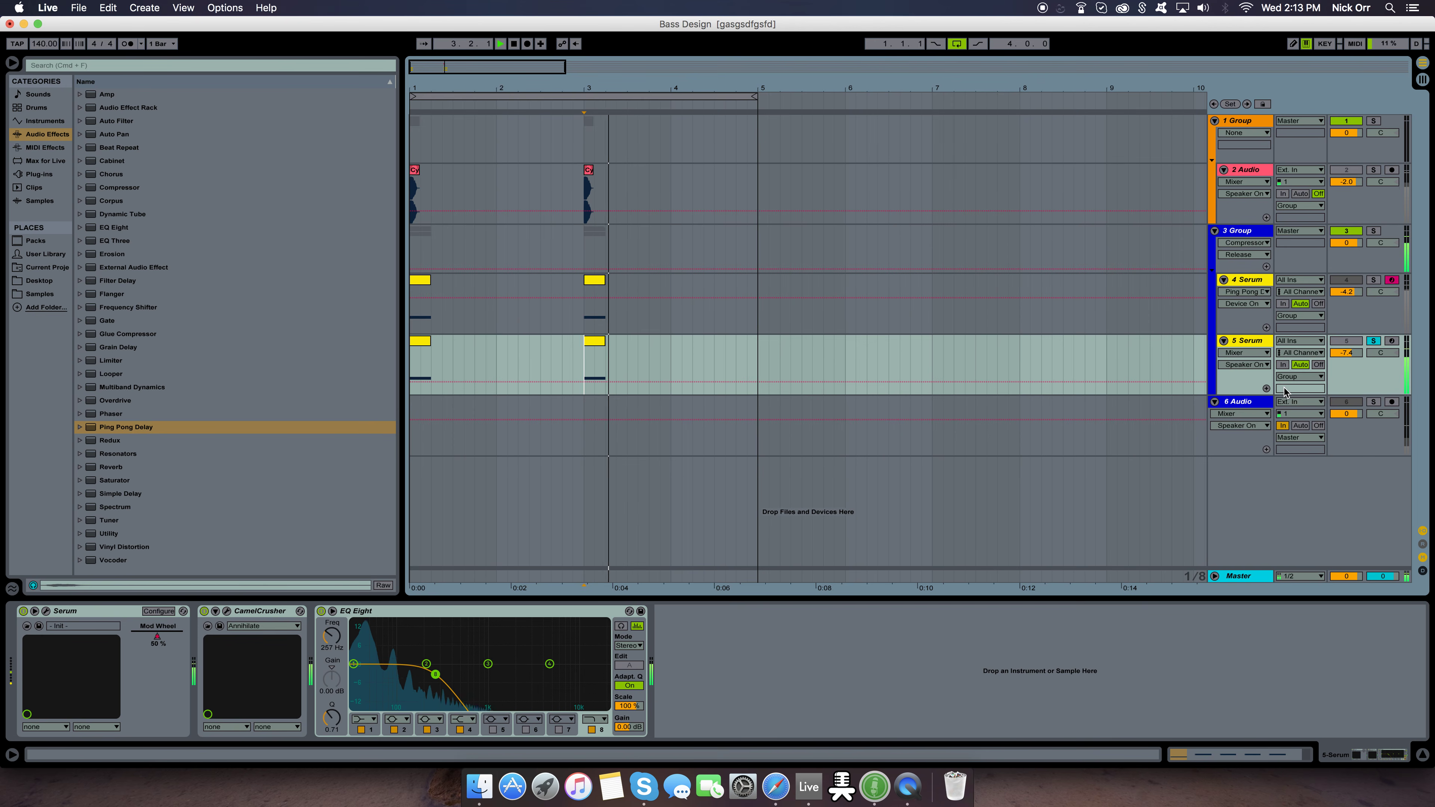
pyautogui.click(1374, 342)
# Activate the 5 Serum track and play it together with the 4 Serum bass from bar 3.
pyautogui.click(1342, 343)
pyautogui.press('space')
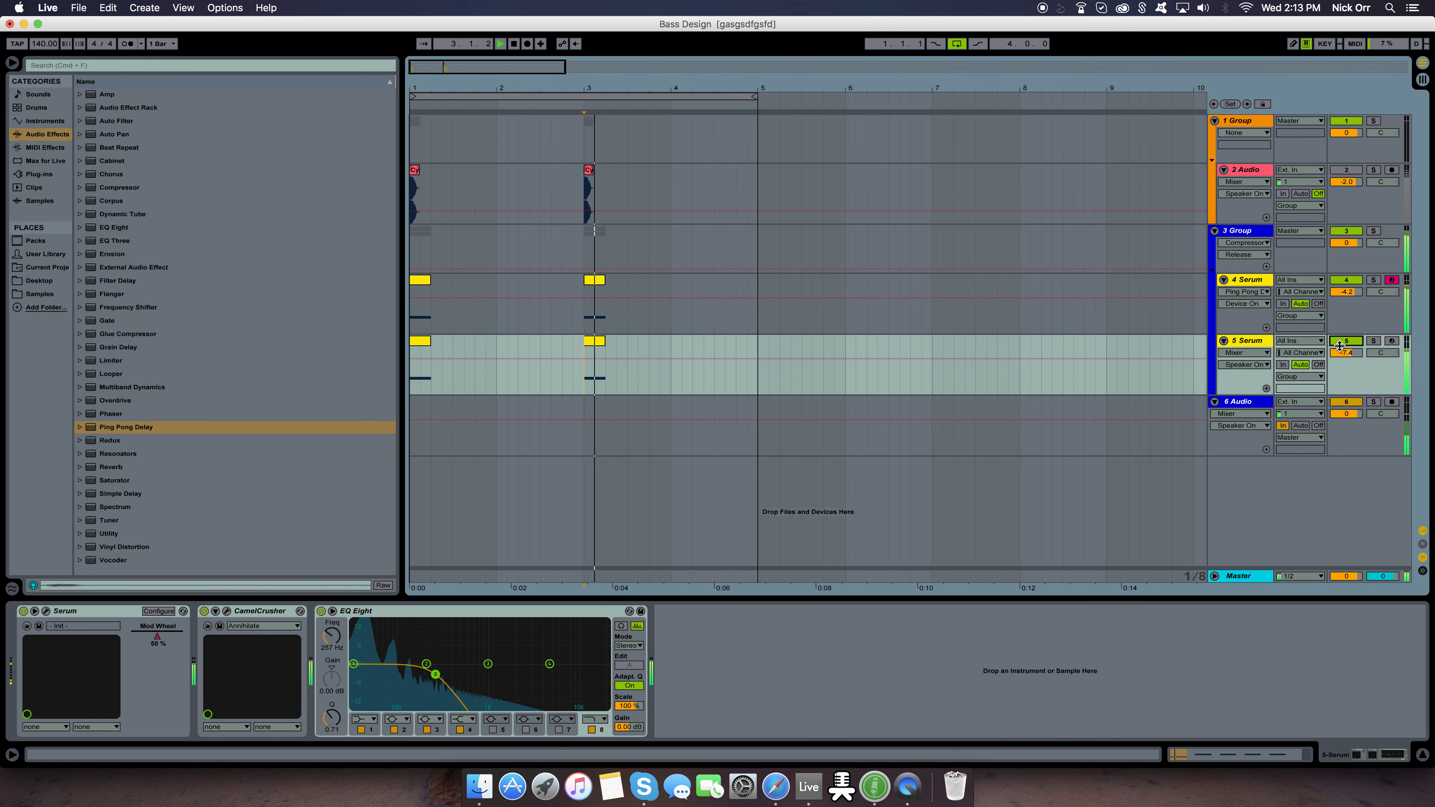
pyautogui.press('space')
# Activate the 2 Audio track and play the full arrangement from bar 1.
pyautogui.click(1347, 171)
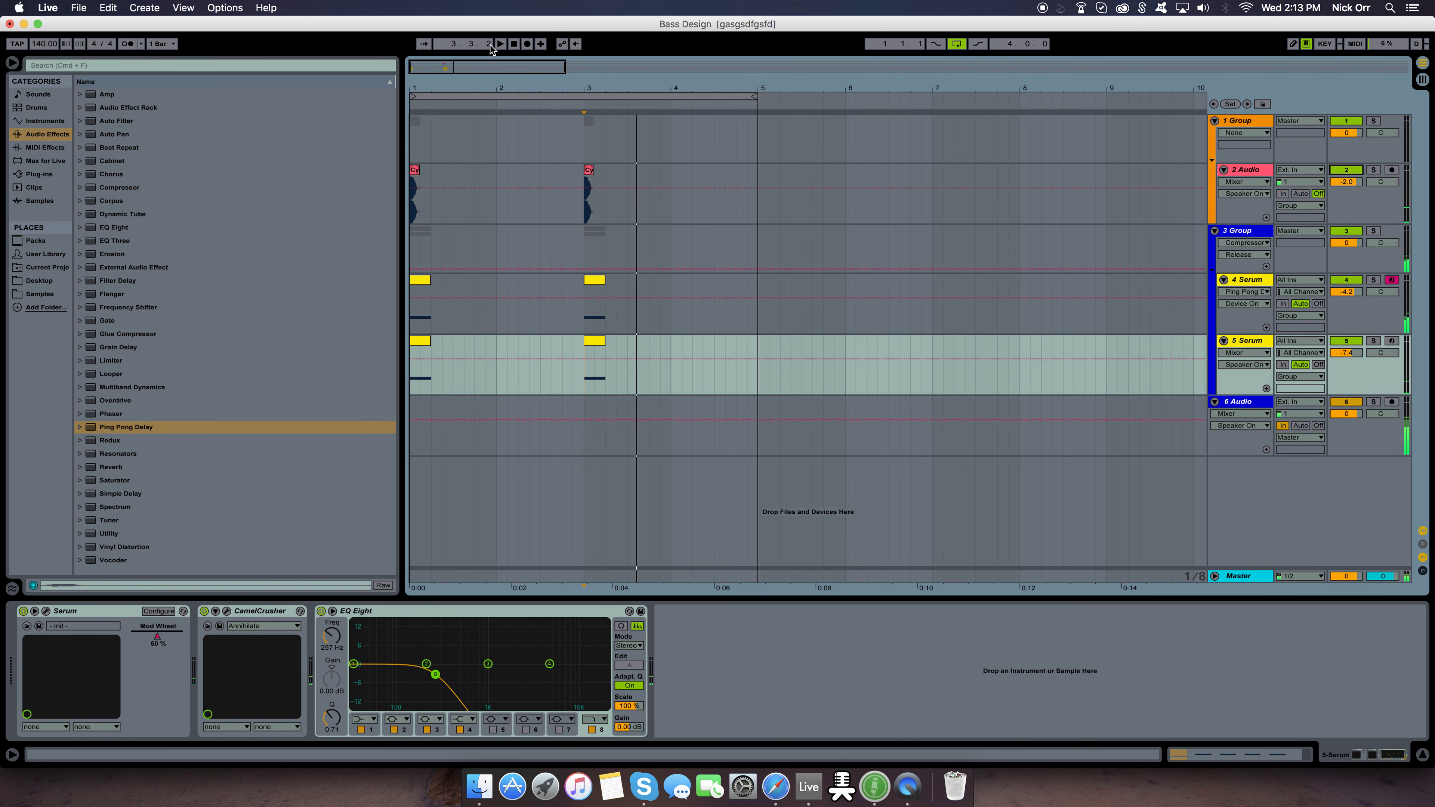
pyautogui.click(515, 44)
pyautogui.press('space')
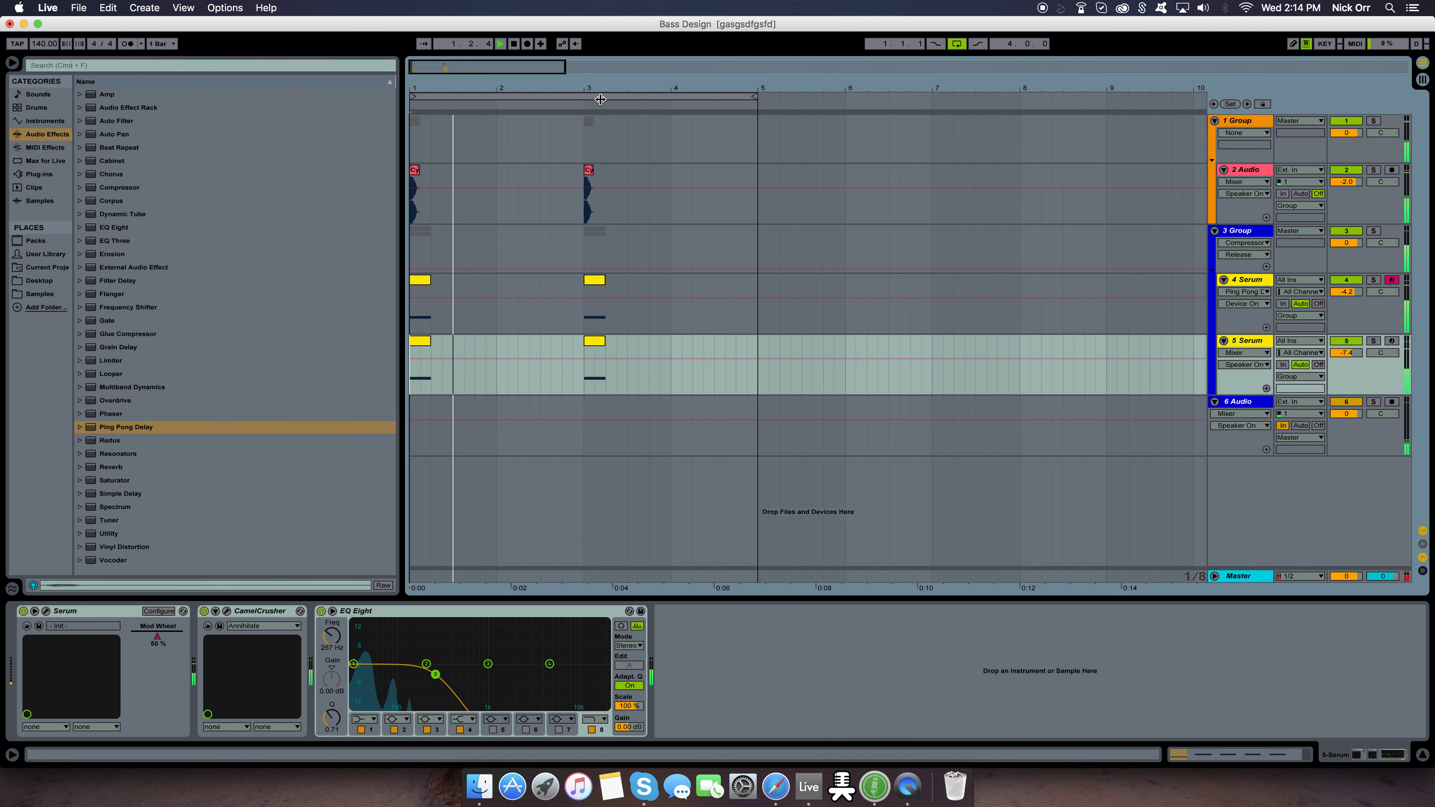